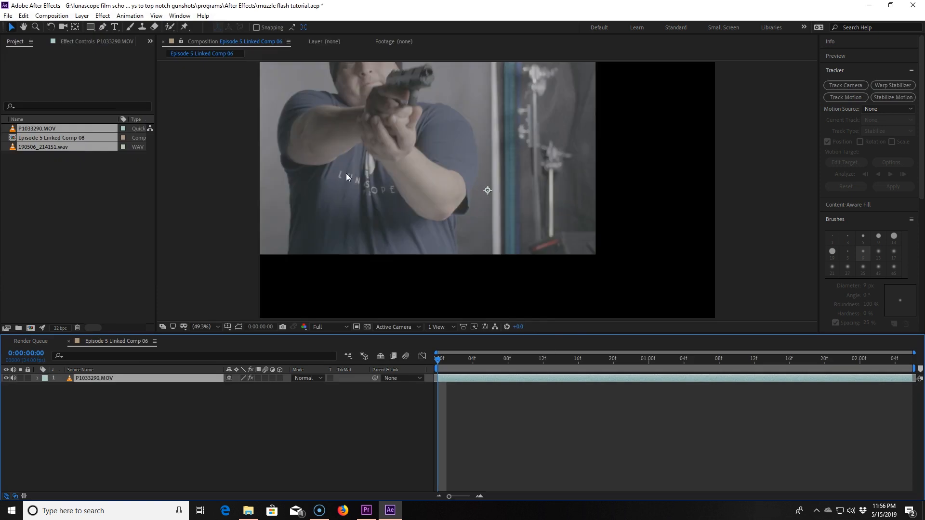
Delete the Transform effect from the P1033290.MOV layer
{"action": "left_click", "coordinate": [119, 41]}
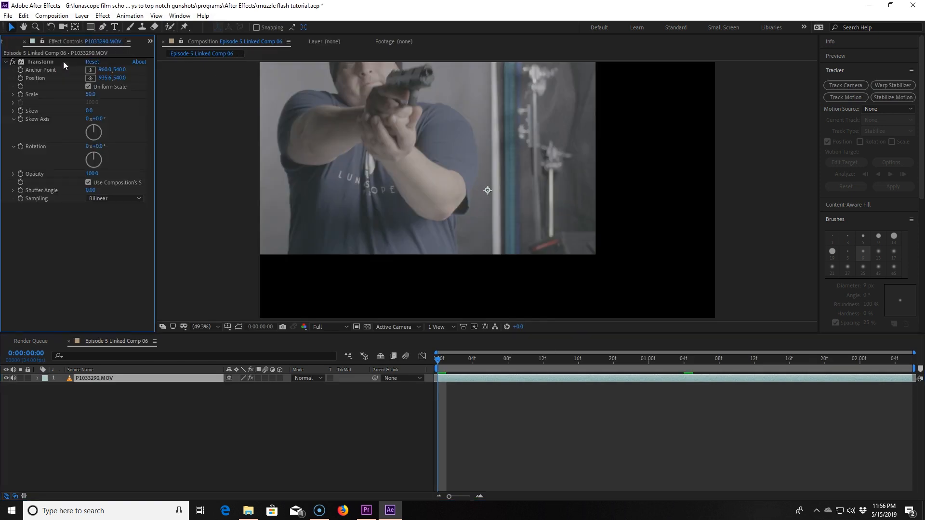
{"action": "left_click", "coordinate": [43, 62]}
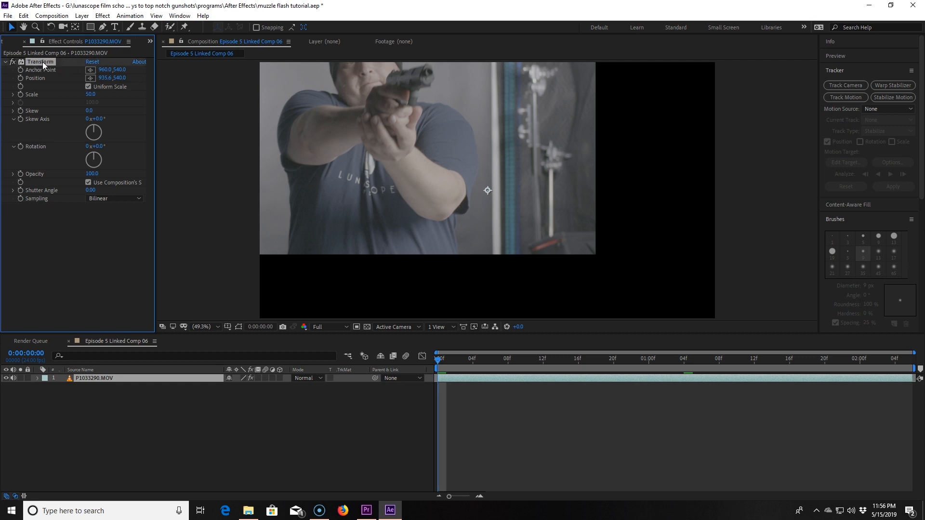
{"action": "key", "text": "Delete"}
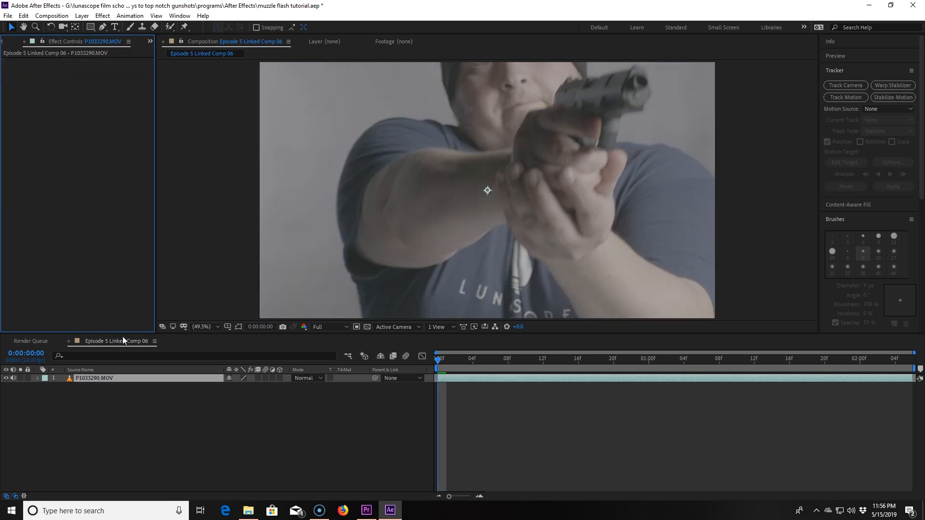
Set the scale of the P1033290.MOV layer to 50%
{"action": "left_click", "coordinate": [141, 380]}
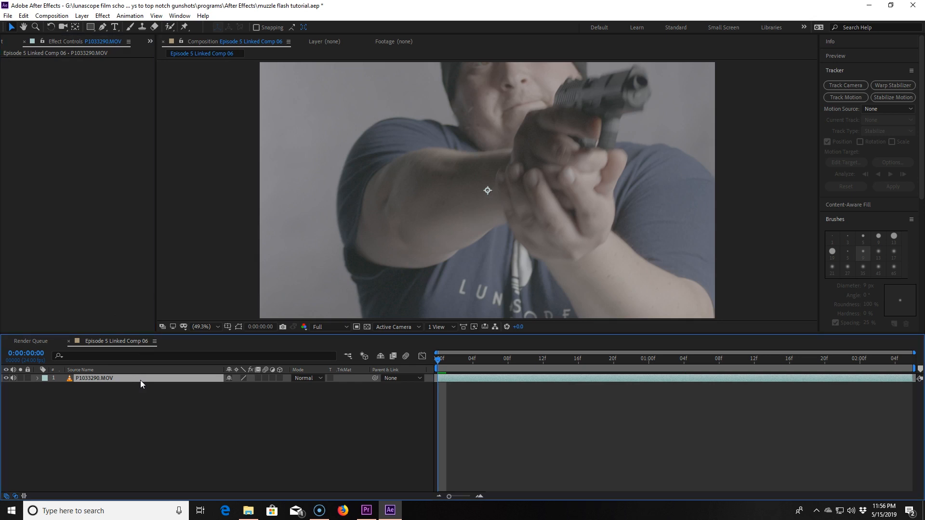
{"action": "key", "text": "s"}
{"action": "left_click", "coordinate": [241, 386]}
{"action": "type", "text": "50"}
{"action": "key", "text": "Return"}
Preview the footage, mark the gunshot moment on the layer at frame 12, and return the playhead to the start
{"action": "key", "text": "space"}
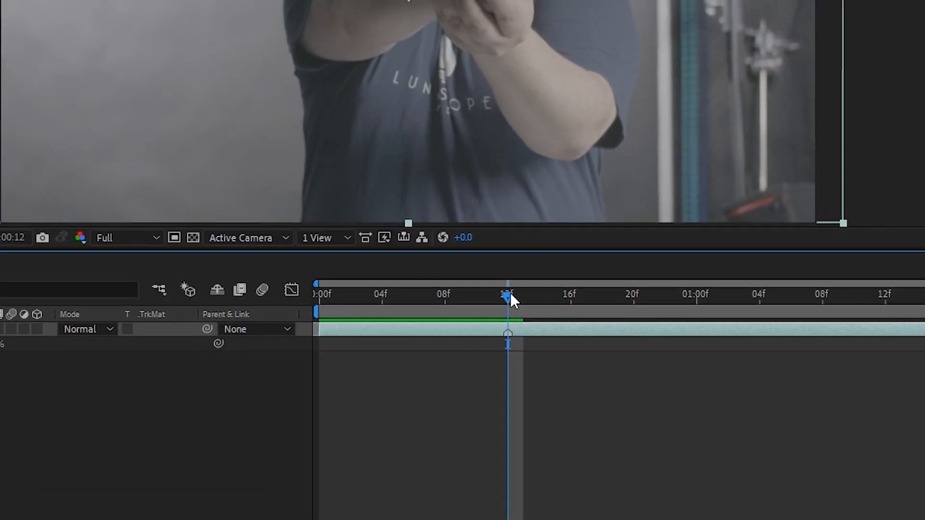
{"action": "left_click_drag", "start_coordinate": [511, 294], "coordinate": [492, 299]}
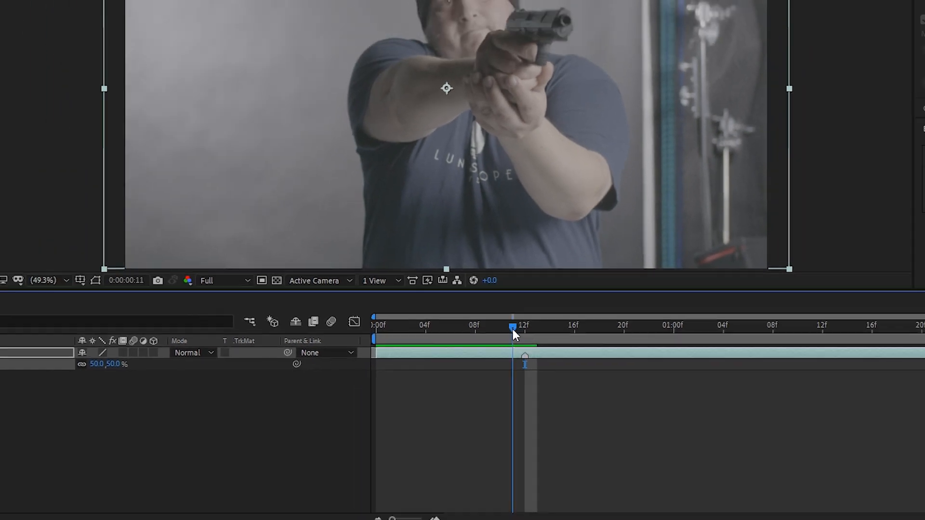
{"action": "left_click_drag", "start_coordinate": [513, 328], "coordinate": [375, 327]}
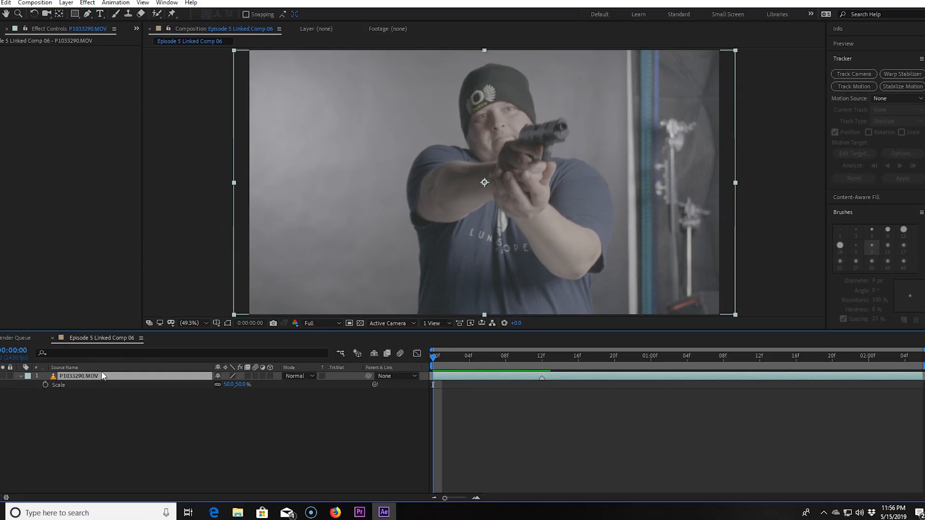
Apply Curves to the footage and shape the RGB curve into an S that raises the highlights and lowers the shadows
{"action": "key", "text": "ctrl+space"}
{"action": "type", "text": "cu"}
{"action": "key", "text": "Return"}
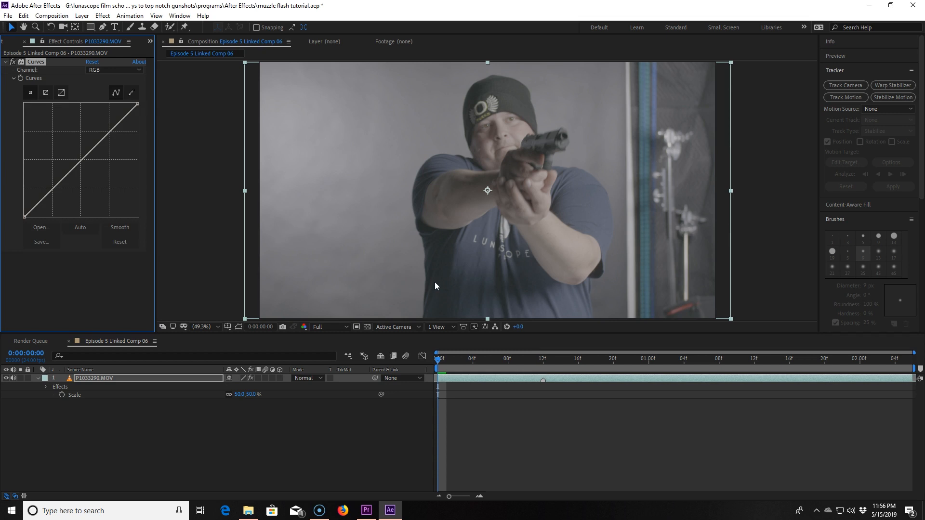
{"action": "left_click_drag", "start_coordinate": [103, 140], "coordinate": [103, 125]}
{"action": "left_click_drag", "start_coordinate": [62, 178], "coordinate": [62, 191]}
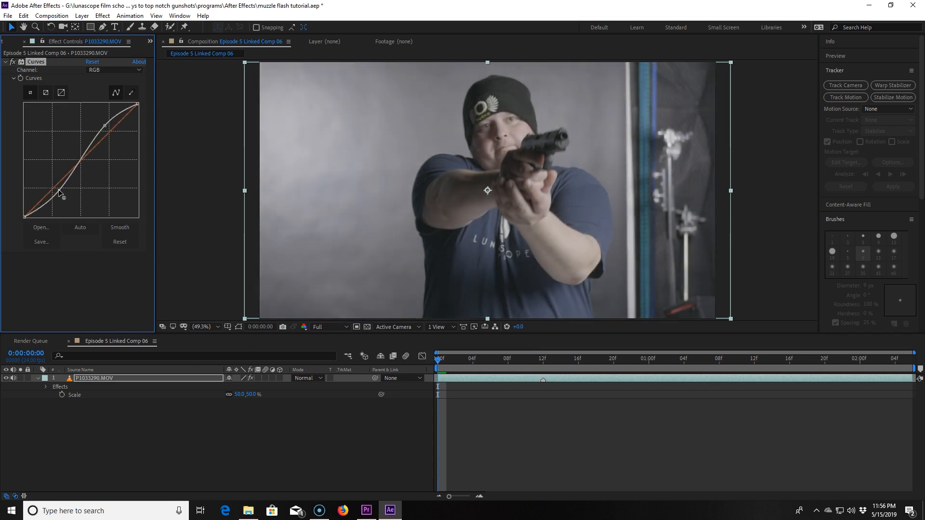
Apply Hue/Saturation to the footage layer and raise the master saturation to 41
{"action": "key", "text": "ctrl+space"}
{"action": "type", "text": "sat"}
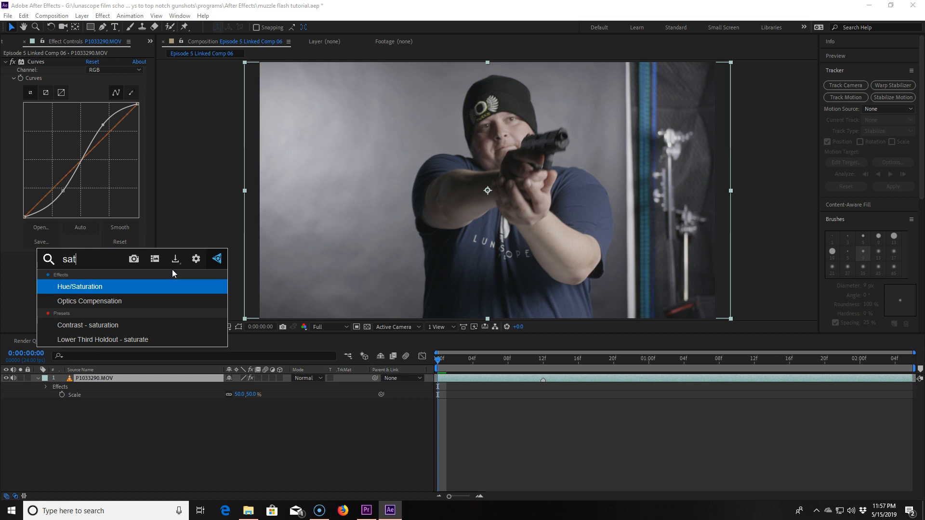
{"action": "key", "text": "Return"}
{"action": "left_click_drag", "start_coordinate": [82, 300], "coordinate": [102, 299]}
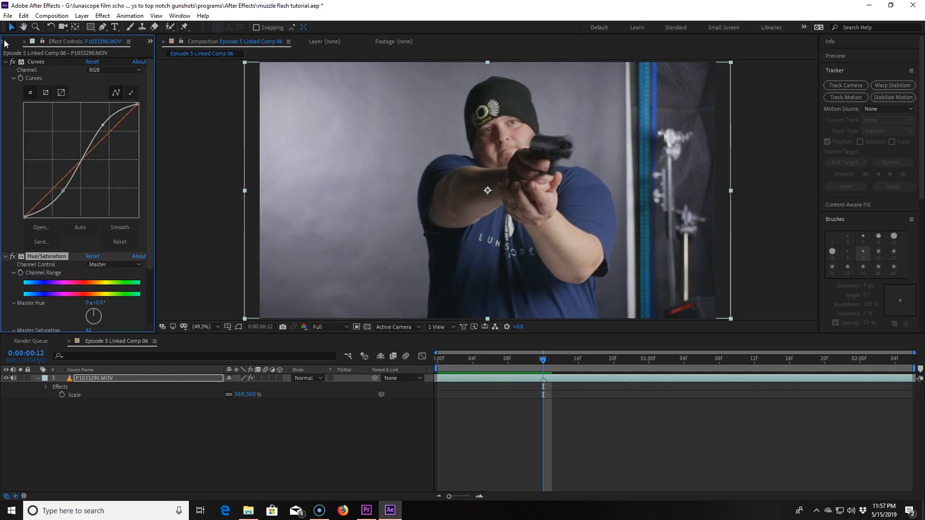
Import the 070_single_side_9mm_mid clip from the Muzzle_Flashes_single-shots folder into the project as footage
{"action": "left_click", "coordinate": [6, 42]}
{"action": "right_click", "coordinate": [57, 197]}
{"action": "mouse_move", "coordinate": [144, 246]}
{"action": "left_click", "coordinate": [209, 248]}
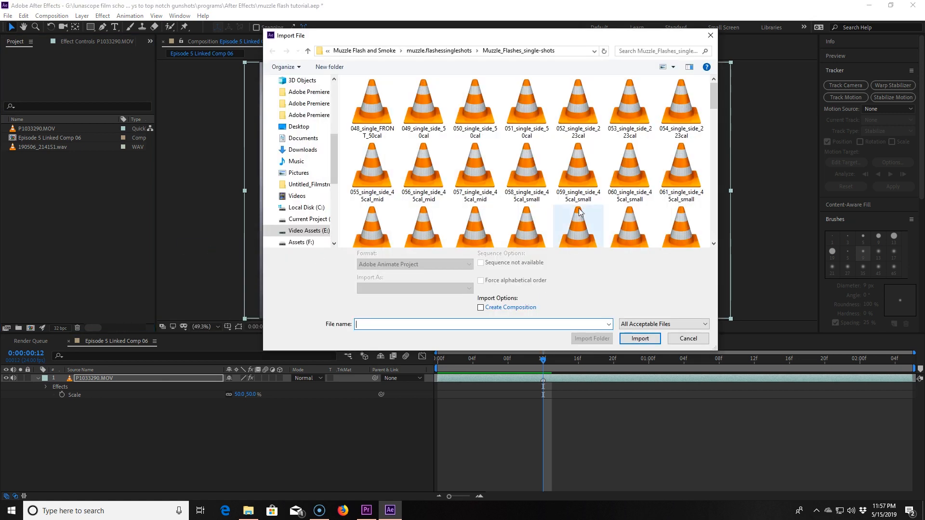
{"action": "scroll", "coordinate": [580, 202], "scroll_direction": "down", "scroll_amount": 3}
{"action": "left_click", "coordinate": [418, 157]}
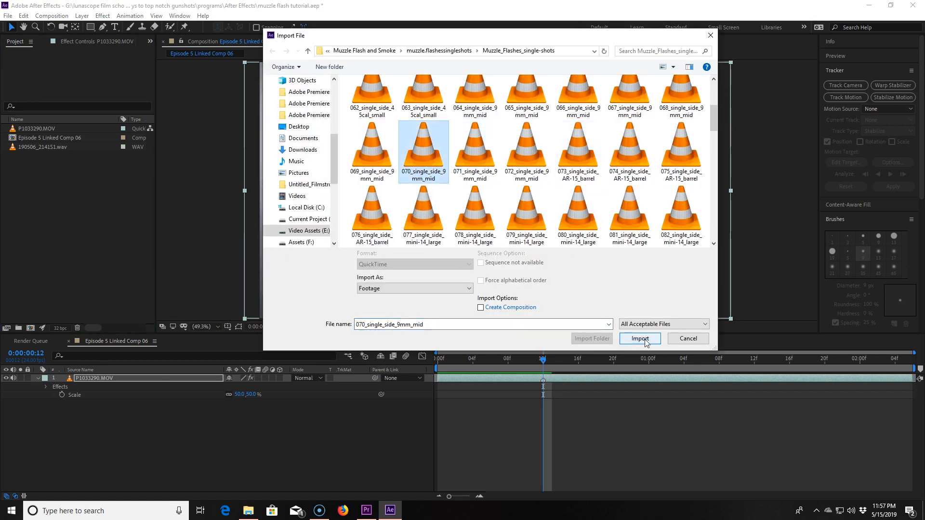
{"action": "left_click", "coordinate": [639, 339]}
Add the 070_single_side_9mm_mid.mov clip to the composition above the footage layer, starting at frame 12
{"action": "left_click_drag", "start_coordinate": [58, 156], "coordinate": [555, 378]}
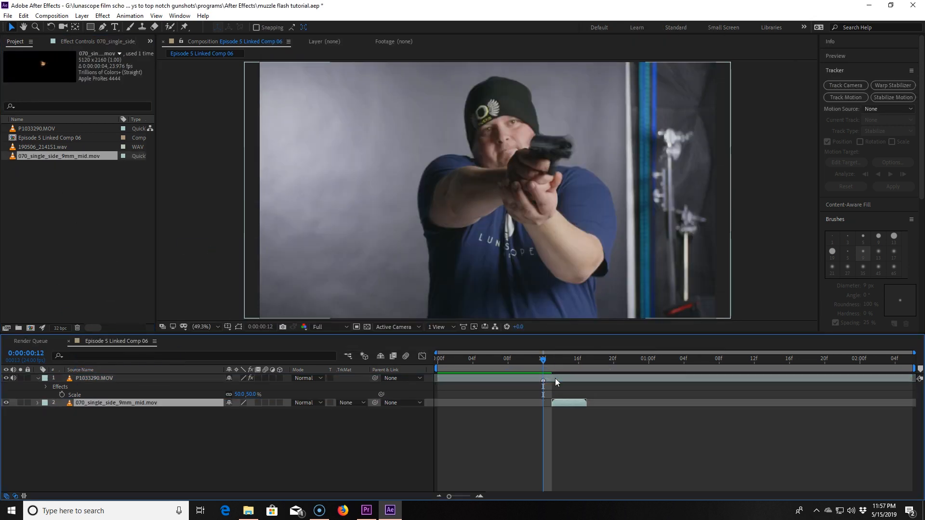
{"action": "left_click_drag", "start_coordinate": [106, 402], "coordinate": [108, 374]}
{"action": "left_click_drag", "start_coordinate": [560, 378], "coordinate": [554, 378]}
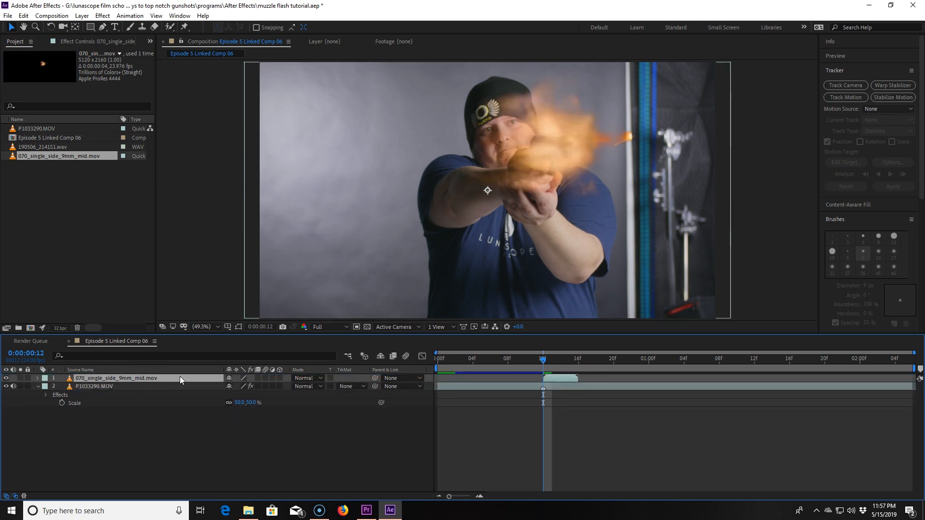
Flip and shrink the muzzle flash with a scale of -48, 48% and move it in front of the pistol's barrel
{"action": "key", "text": "s"}
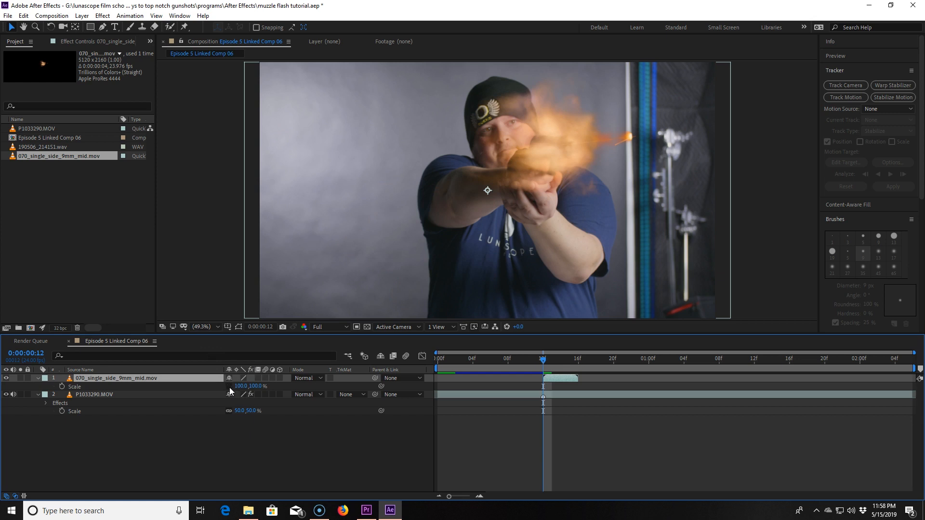
{"action": "left_click", "coordinate": [241, 386]}
{"action": "type", "text": "-100"}
{"action": "key", "text": "Return"}
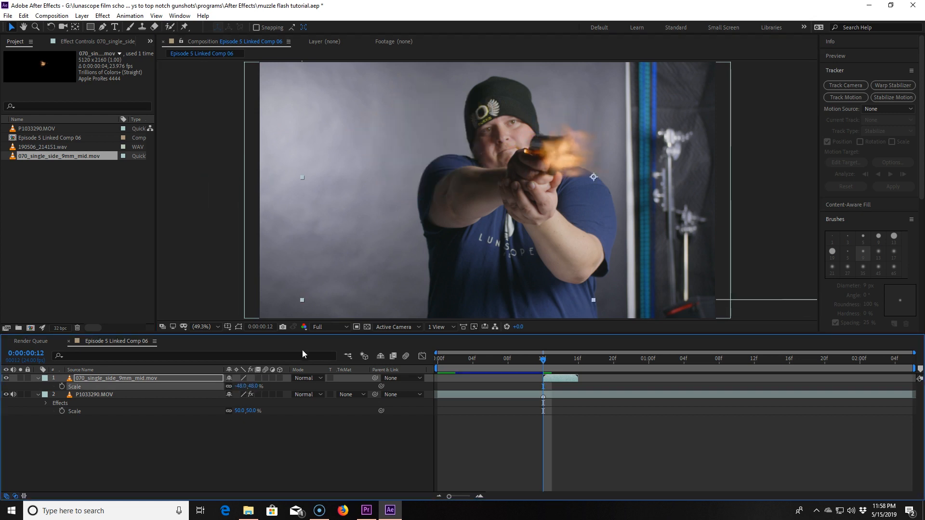
{"action": "left_click_drag", "start_coordinate": [568, 162], "coordinate": [608, 154]}
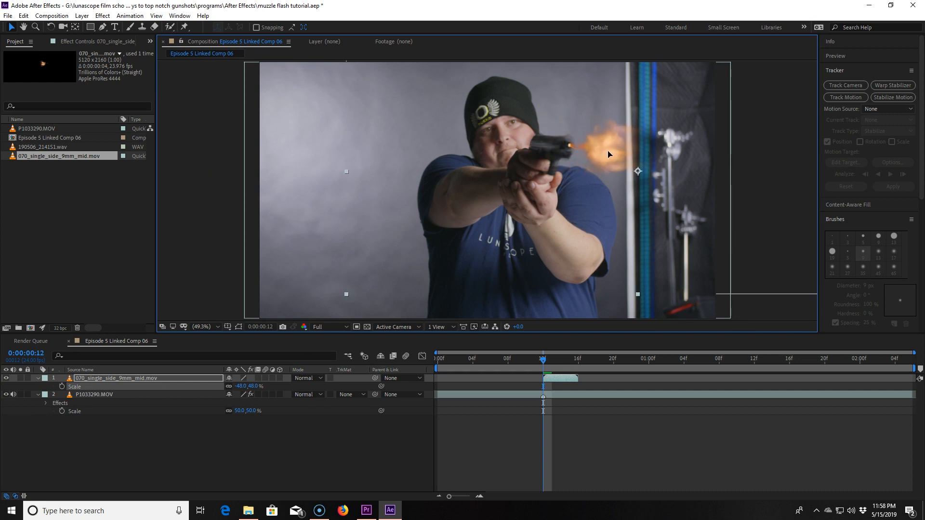
Make the muzzle flash a 3D layer, rotate its Y orientation to about 34.5° and realign it with the barrel
{"action": "left_click", "coordinate": [232, 375]}
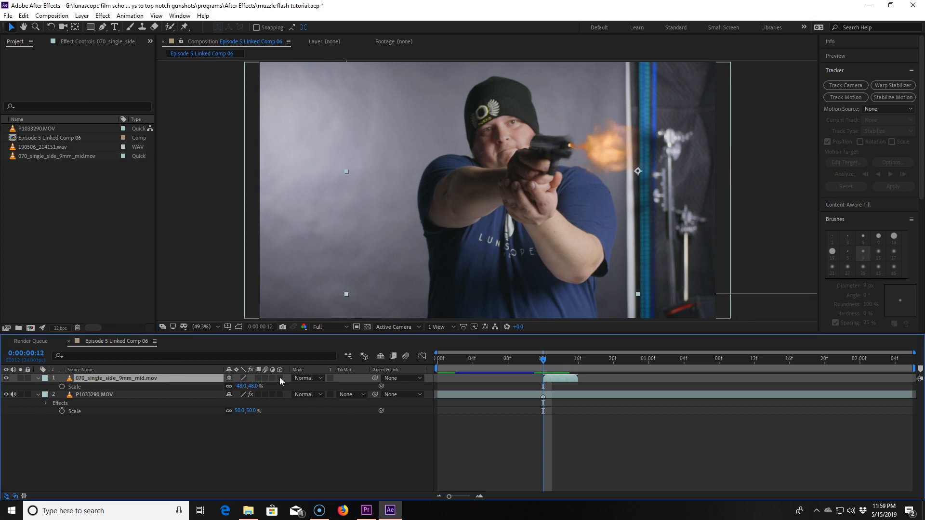
{"action": "left_click", "coordinate": [279, 378]}
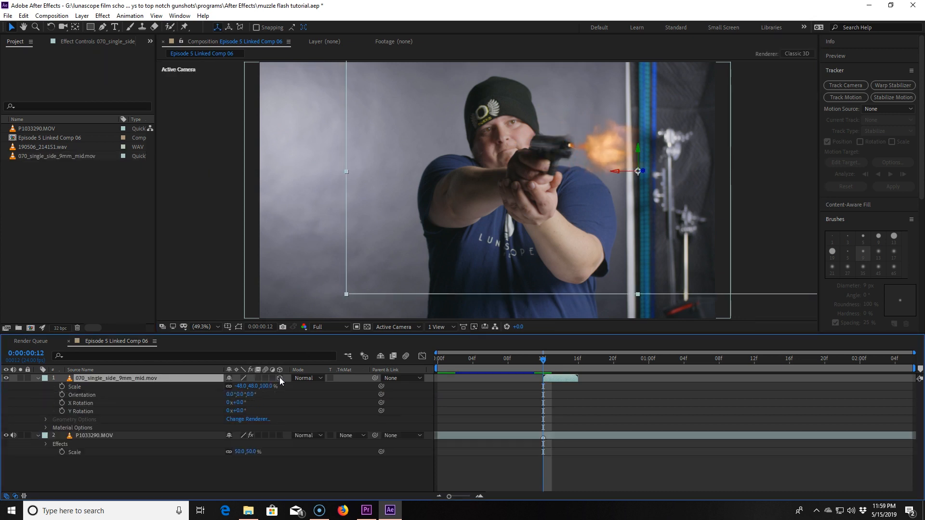
{"action": "left_click", "coordinate": [51, 28]}
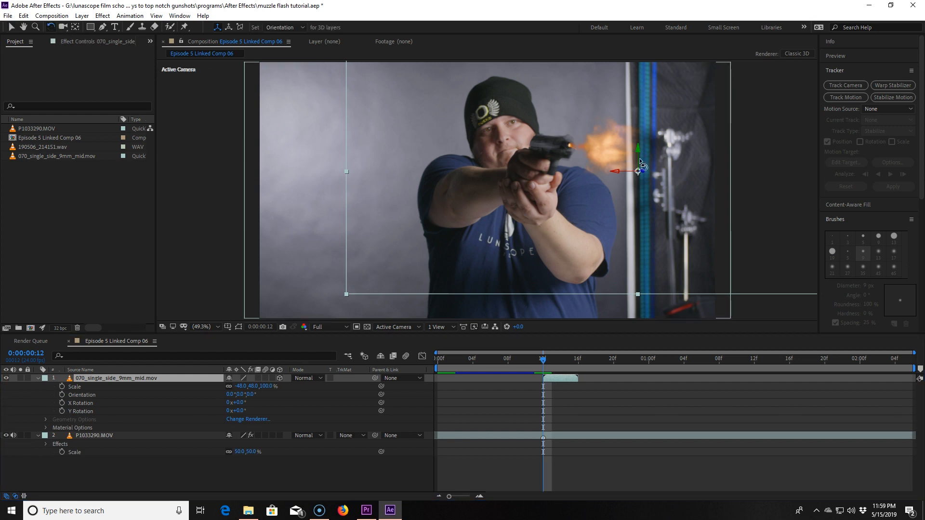
{"action": "mouse_move", "coordinate": [641, 164]}
{"action": "left_mouse_down"}
{"action": "mouse_move", "coordinate": [622, 163]}
{"action": "mouse_move", "coordinate": [628, 158]}
{"action": "left_mouse_up"}
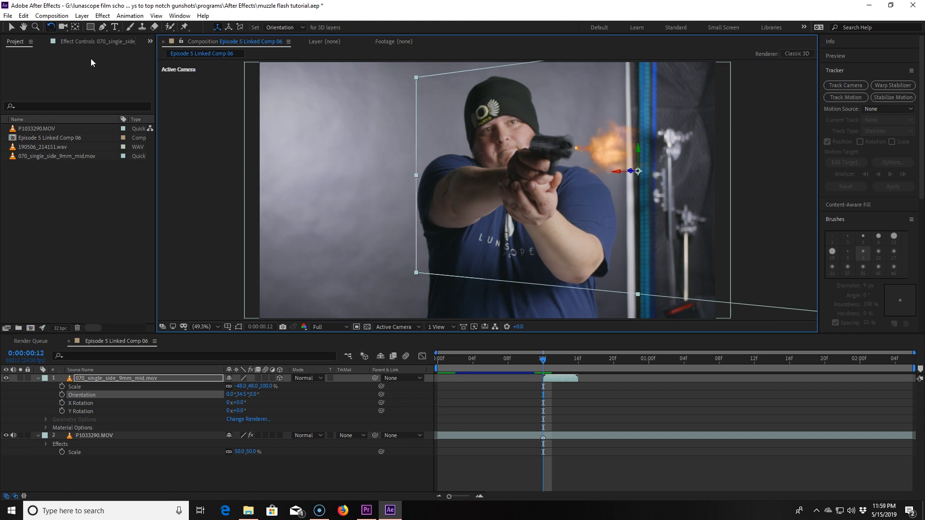
{"action": "left_click", "coordinate": [11, 27]}
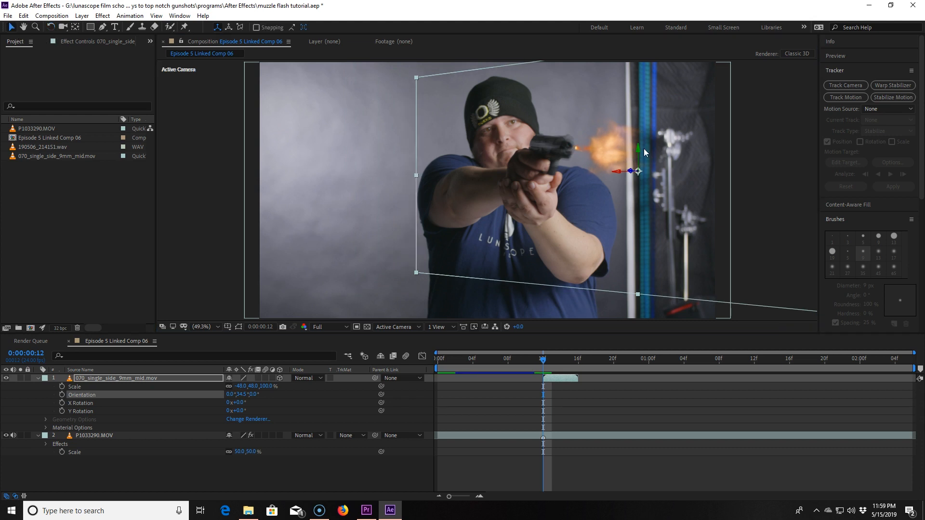
{"action": "left_click_drag", "start_coordinate": [638, 153], "coordinate": [611, 168]}
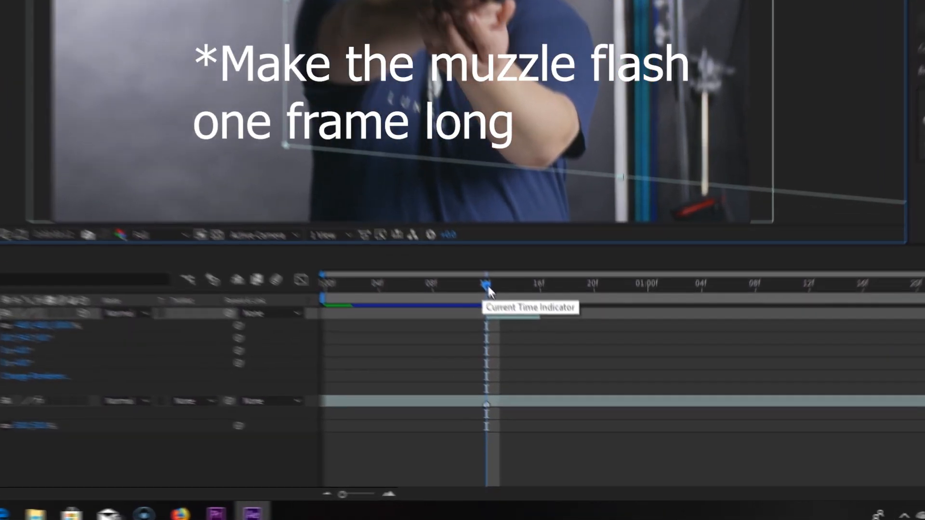
Trim the end of the muzzle flash layer so it lasts only one frame
{"action": "key", "text": "Page_Down"}
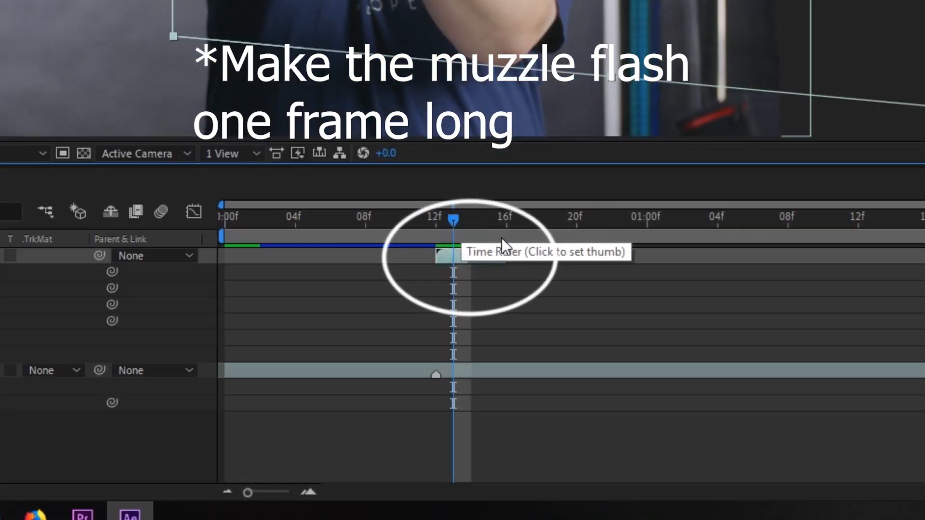
{"action": "left_click_drag", "start_coordinate": [506, 256], "coordinate": [453, 255]}
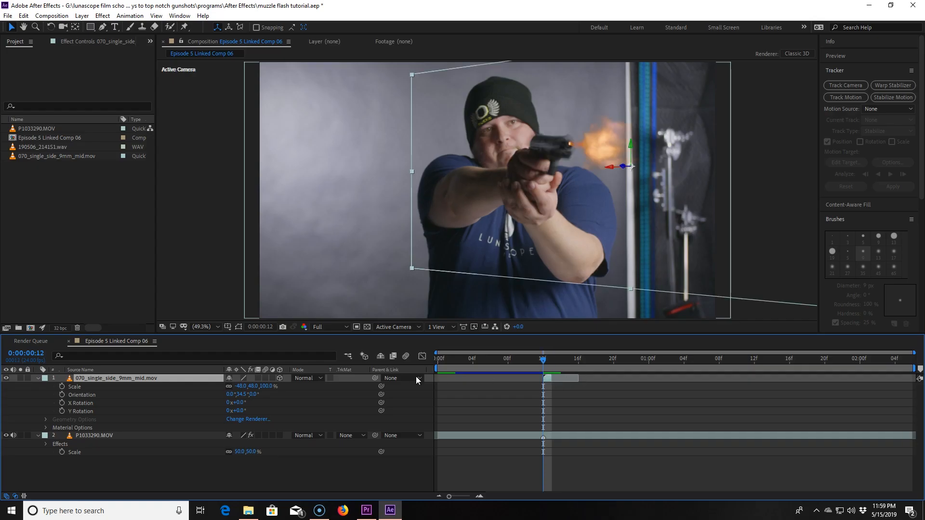
Pre-compose the muzzle flash layer as "main muzzle flash" and set its blending mode to Screen
{"action": "right_click", "coordinate": [136, 379]}
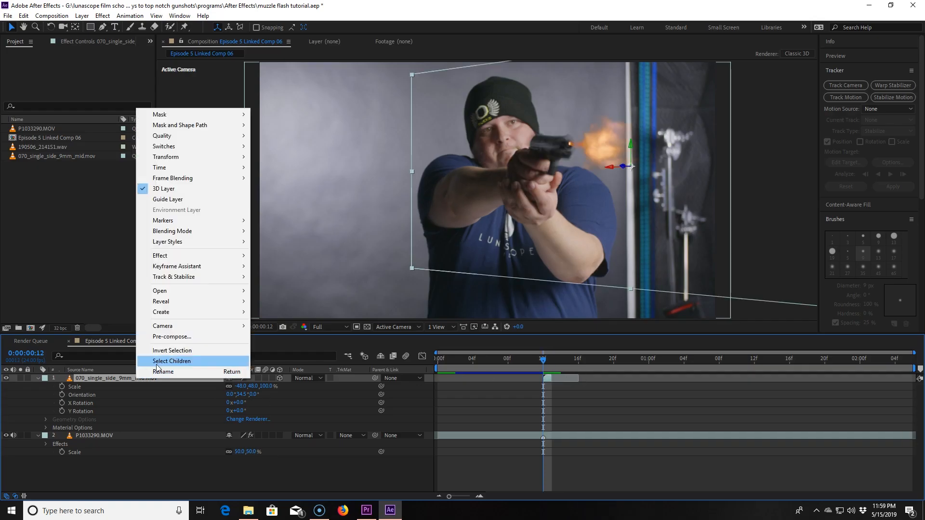
{"action": "left_click", "coordinate": [166, 340]}
{"action": "type", "text": "main muzzle flash"}
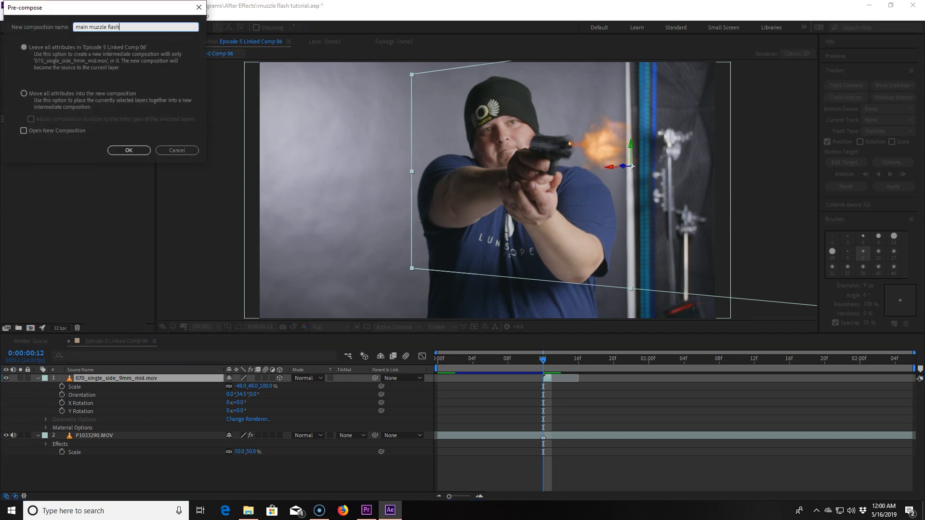
{"action": "key", "text": "Return"}
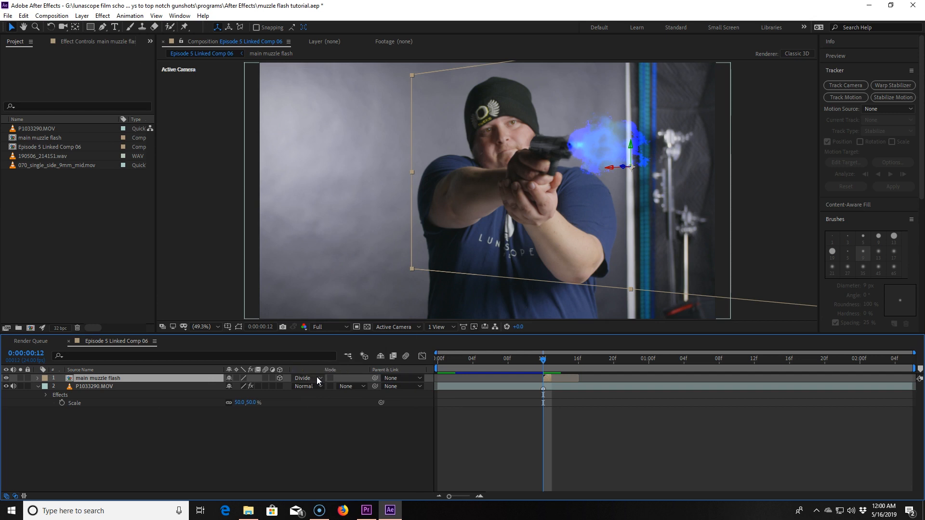
{"action": "left_click", "coordinate": [316, 377]}
{"action": "left_click", "coordinate": [334, 203]}
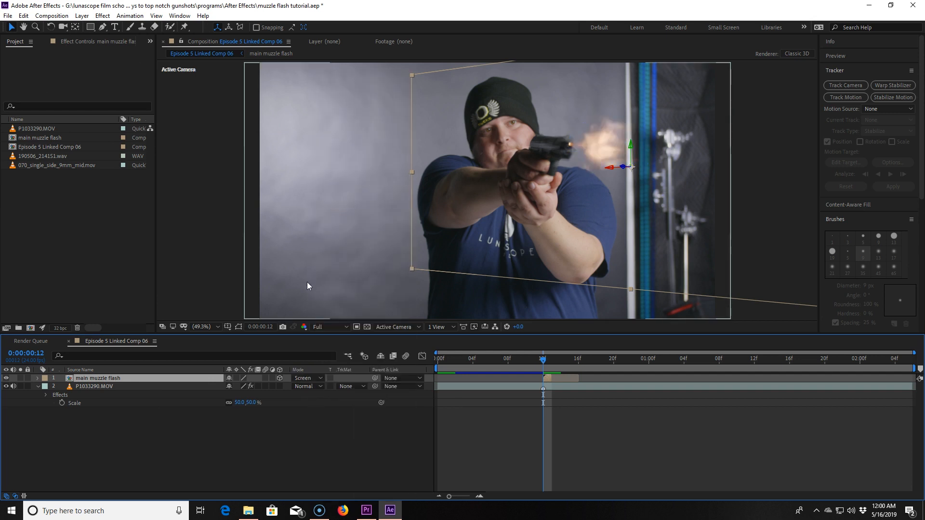
Duplicate the main muzzle flash layer, start the copy one frame earlier at frame 11, and rename it "pre muzzle flash"
{"action": "double_click", "coordinate": [120, 378]}
{"action": "key", "text": "ctrl+d"}
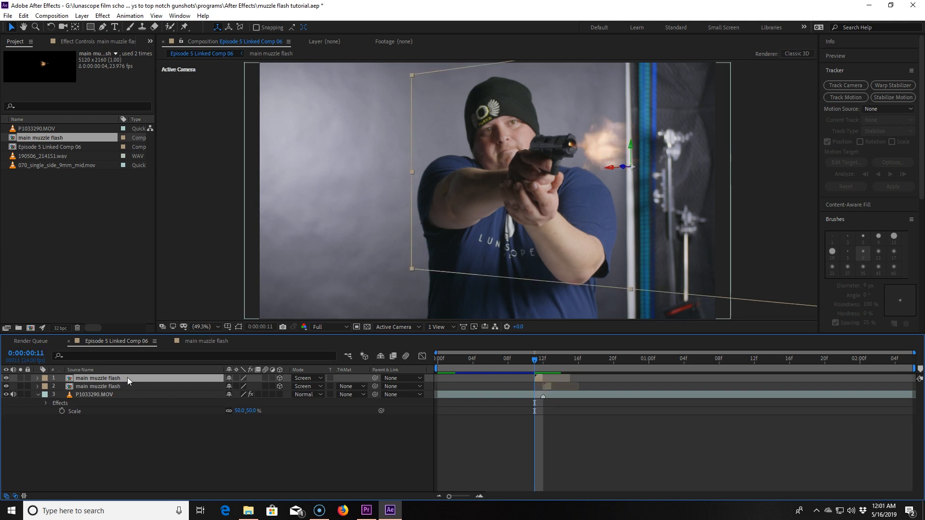
{"action": "key", "text": "Return"}
{"action": "type", "text": "pre muzzle flash"}
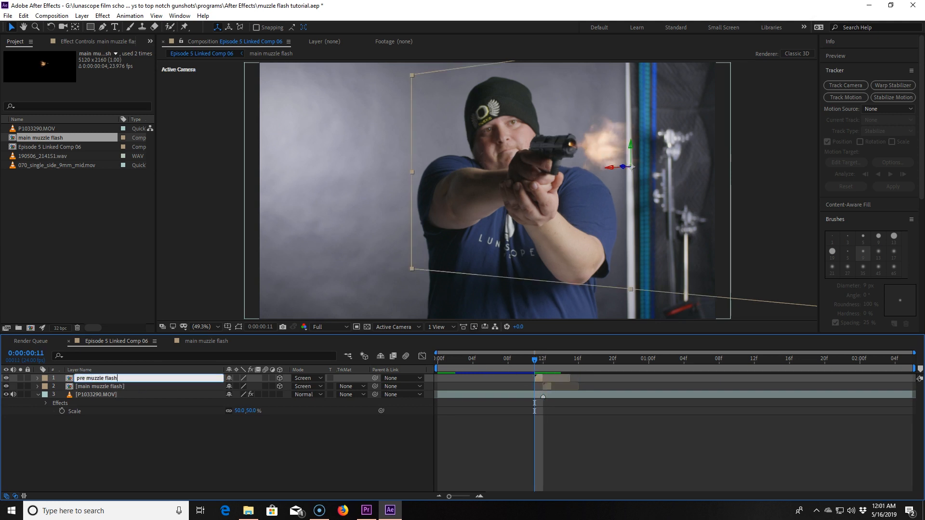
{"action": "key", "text": "Return"}
Enlarge the pre muzzle flash layer to a scale of -85, 85, 177.1% and move it in front of the barrel
{"action": "key", "text": "s"}
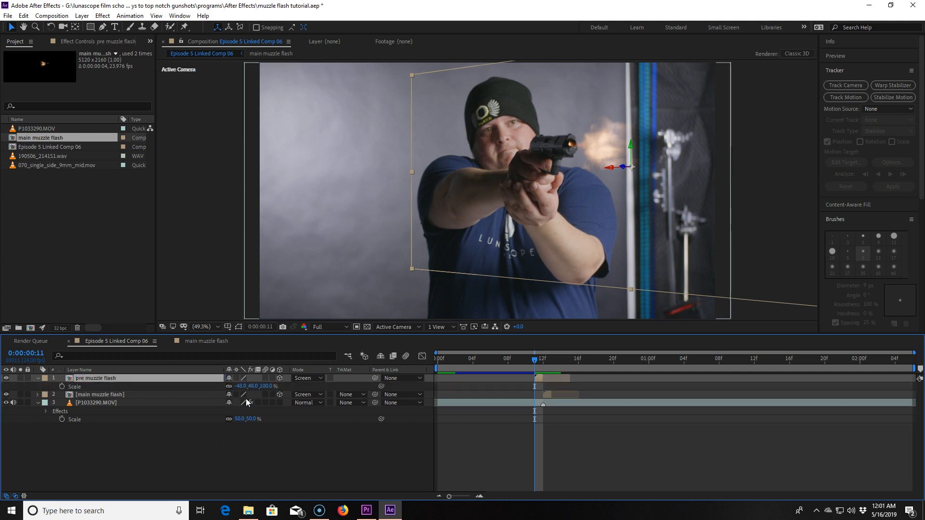
{"action": "left_click", "coordinate": [236, 386]}
{"action": "left_click_drag", "start_coordinate": [236, 386], "coordinate": [220, 385]}
{"action": "key", "text": "Return"}
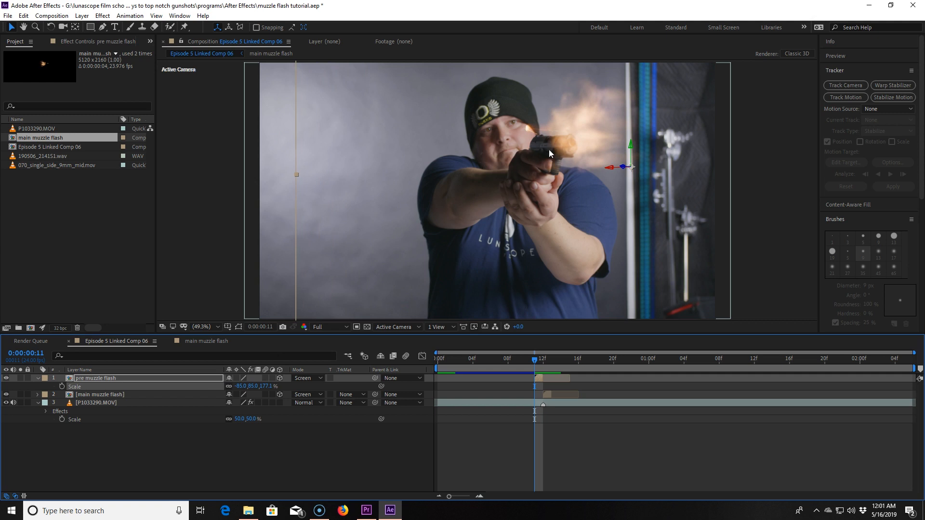
{"action": "left_click_drag", "start_coordinate": [549, 154], "coordinate": [611, 154]}
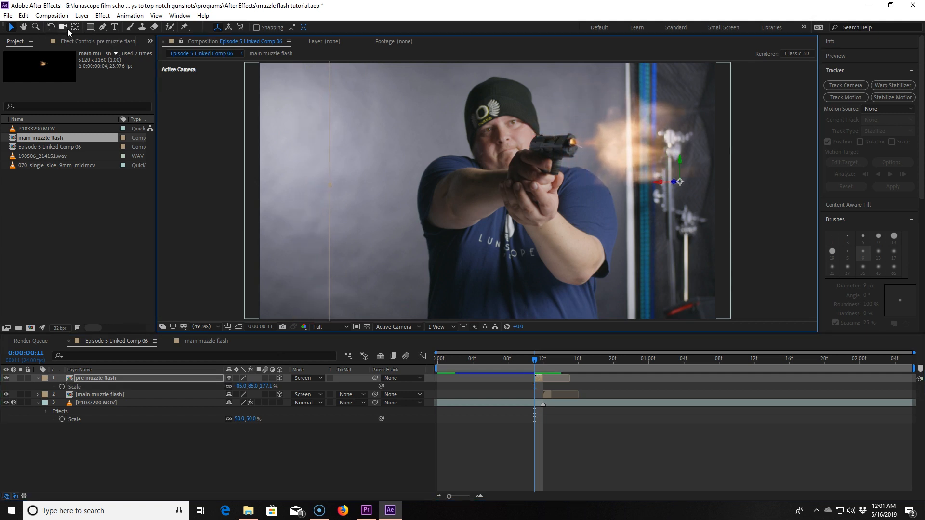
Draw a closed Pen tool mask around the gun's muzzle tip on the pre muzzle flash layer
{"action": "left_click", "coordinate": [104, 27]}
{"action": "left_click", "coordinate": [574, 116]}
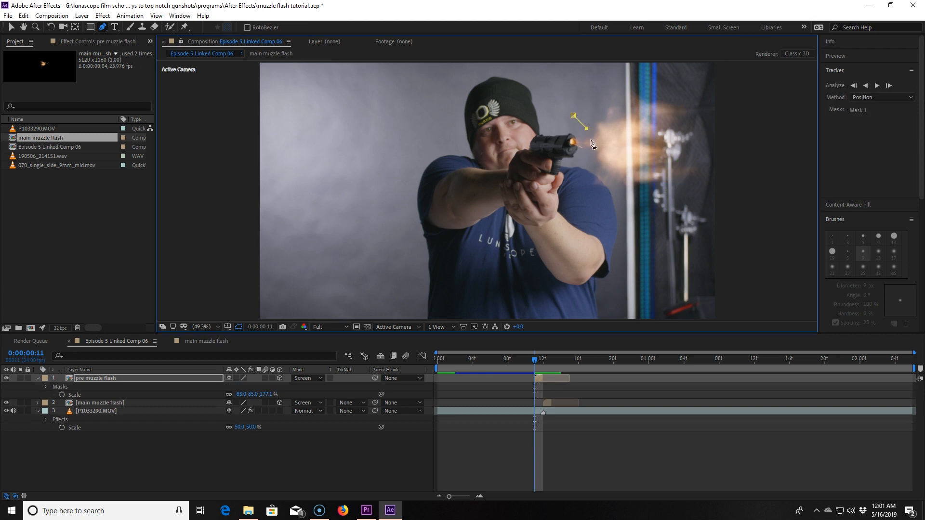
{"action": "left_click", "coordinate": [591, 139]}
{"action": "left_click", "coordinate": [591, 146]}
{"action": "left_click", "coordinate": [554, 155]}
{"action": "left_click", "coordinate": [550, 143]}
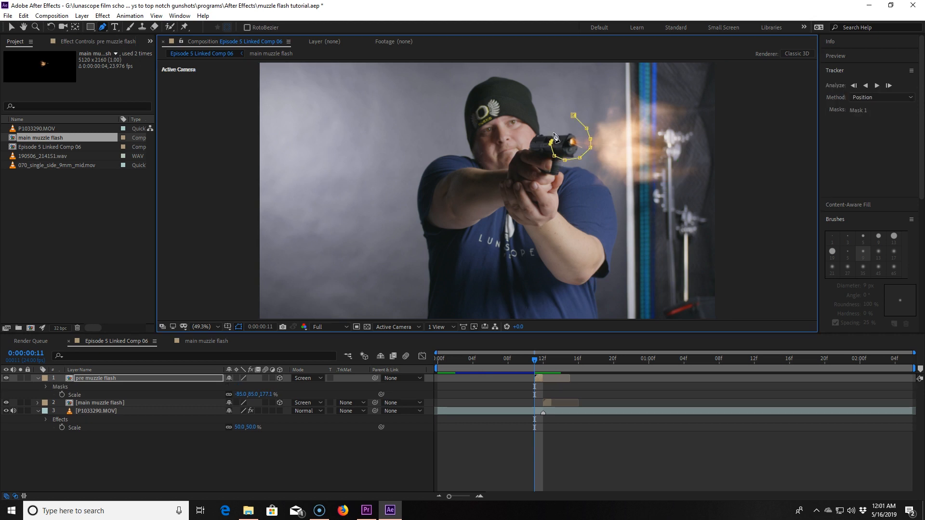
{"action": "left_click", "coordinate": [574, 116]}
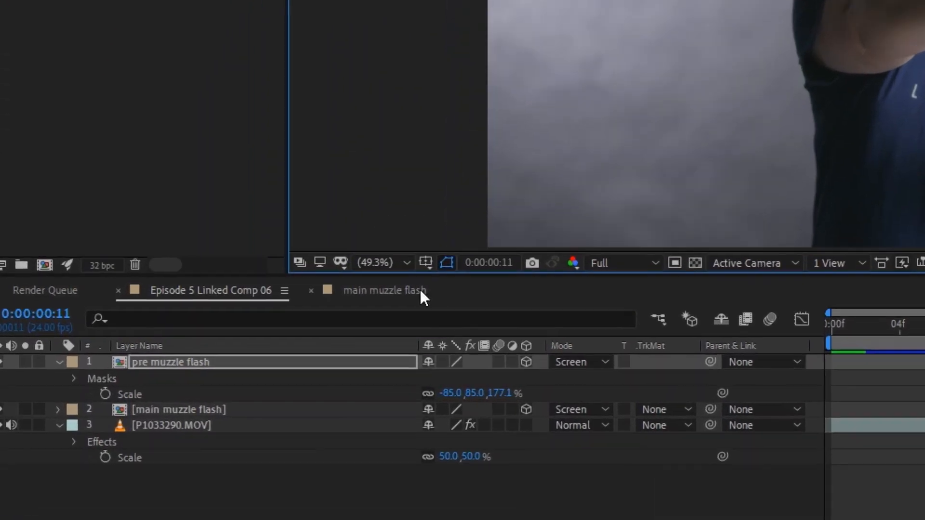
Hide the mask outlines in the viewer and feather Mask 1 on the pre muzzle flash layer
{"action": "left_click", "coordinate": [447, 262]}
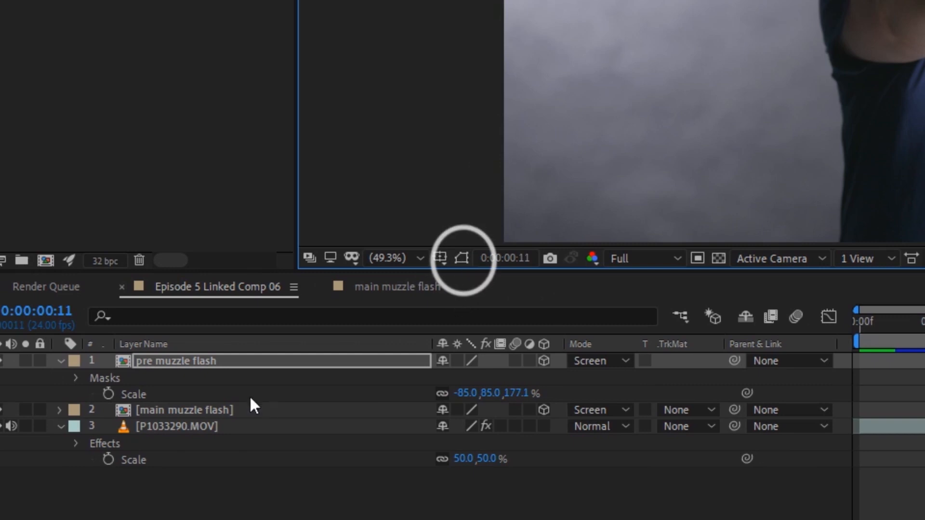
{"action": "key", "text": "f"}
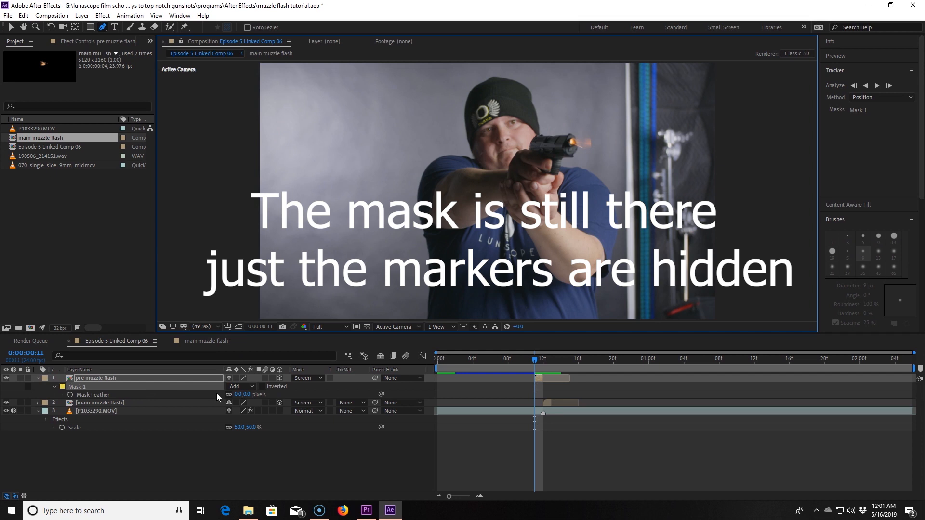
{"action": "left_click_drag", "start_coordinate": [238, 394], "coordinate": [247, 394]}
Nudge the masked pre muzzle flash into line with the barrel tip and lock the P1033290.MOV layer
{"action": "key", "text": "v"}
{"action": "left_click", "coordinate": [658, 180]}
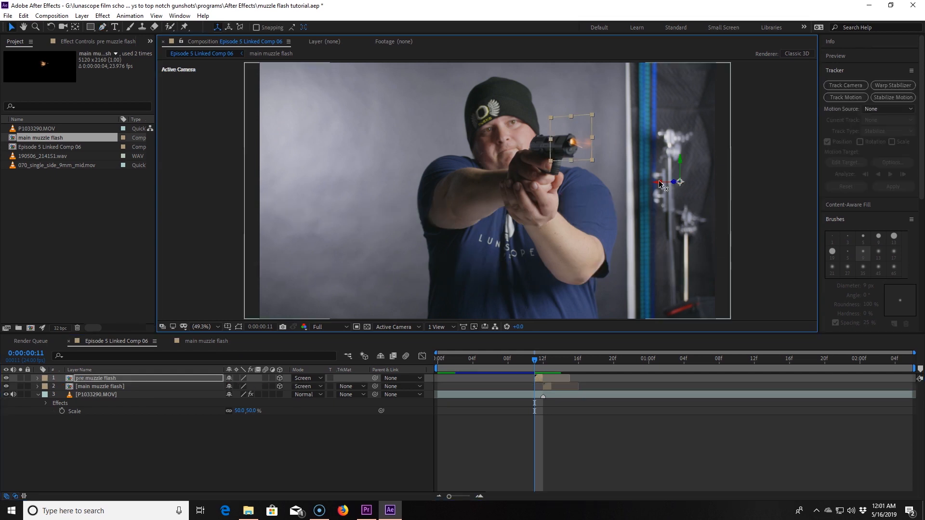
{"action": "left_click_drag", "start_coordinate": [681, 155], "coordinate": [681, 156]}
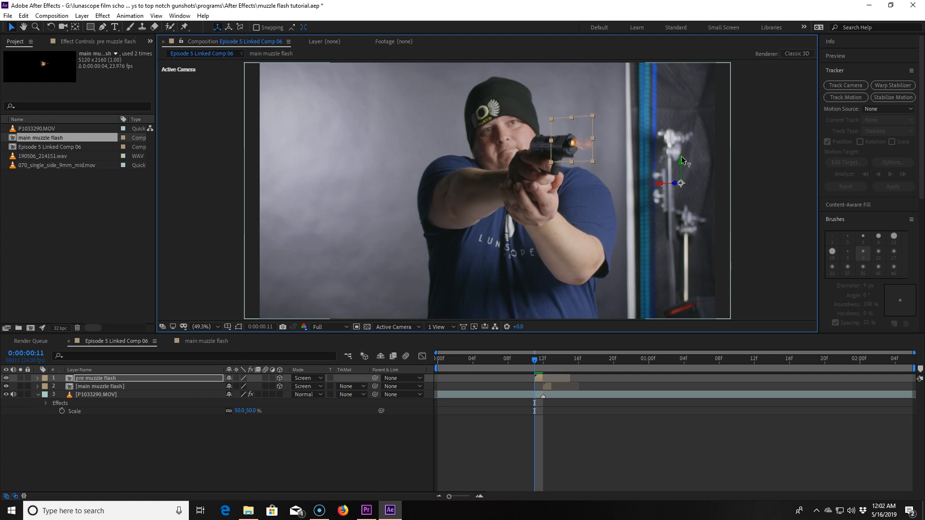
{"action": "left_click", "coordinate": [664, 180]}
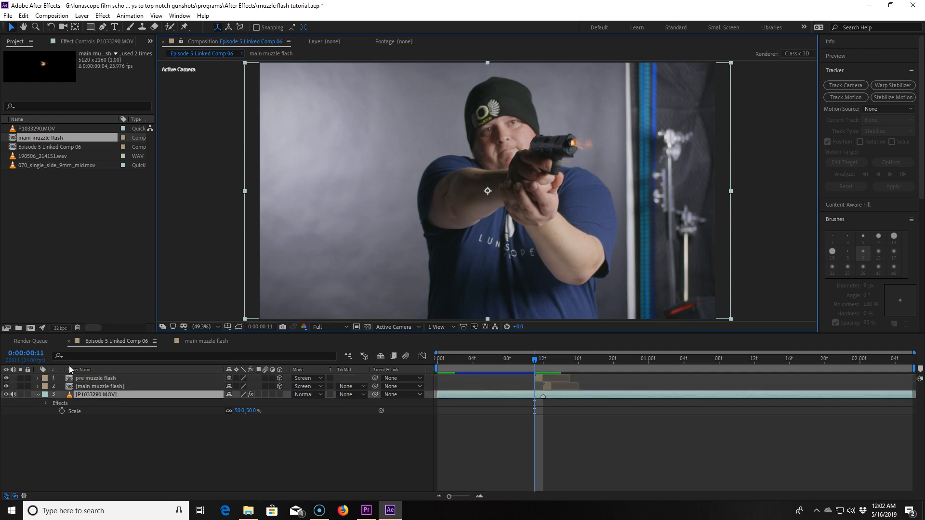
{"action": "left_click", "coordinate": [28, 395]}
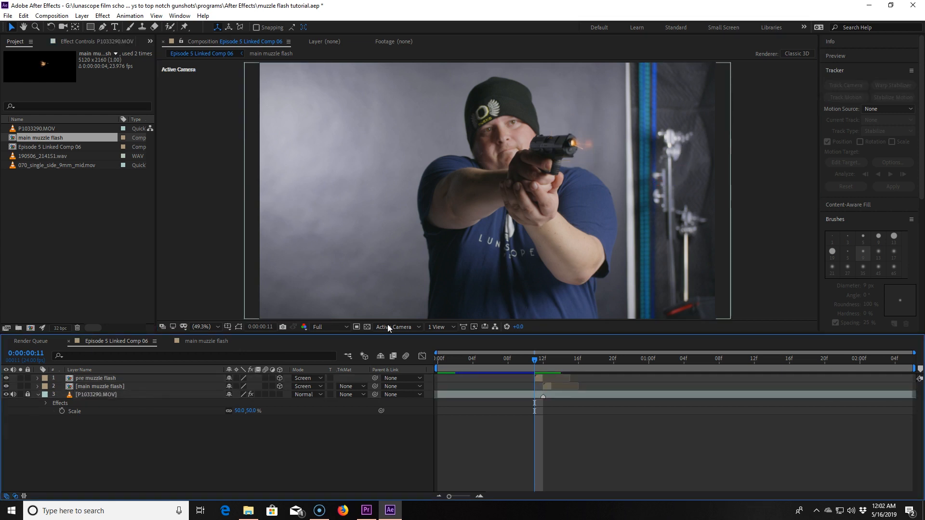
Solo the pre muzzle flash layer and apply the CC Radial Fast Blur effect to it
{"action": "left_click", "coordinate": [96, 379]}
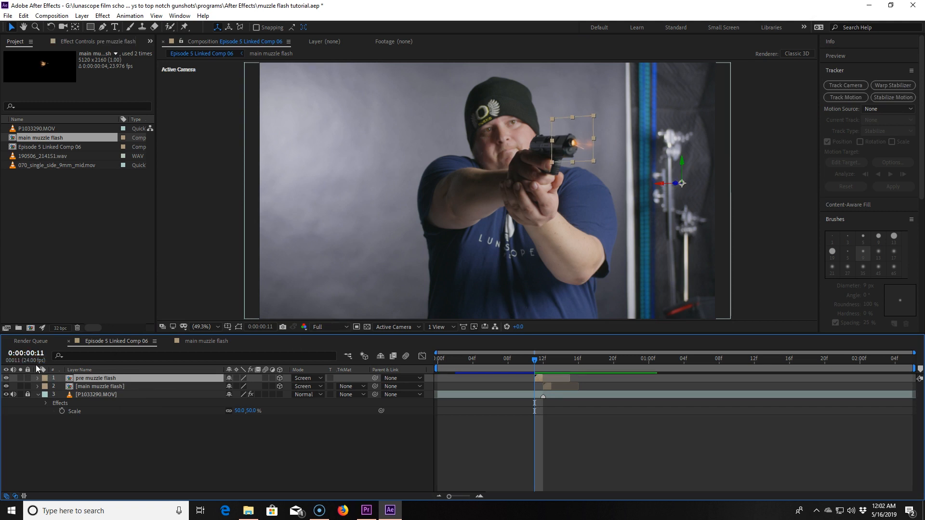
{"action": "left_click", "coordinate": [20, 378]}
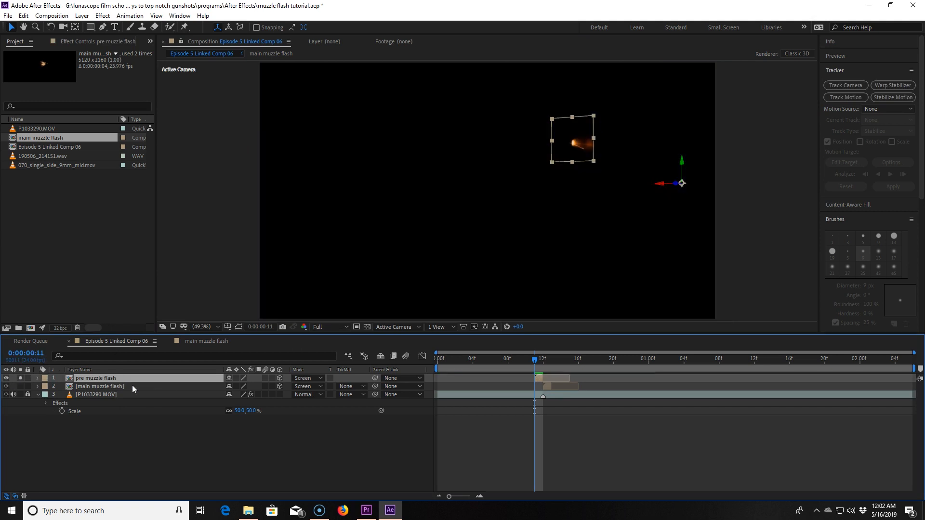
{"action": "key", "text": "ctrl+space"}
{"action": "type", "text": "blur"}
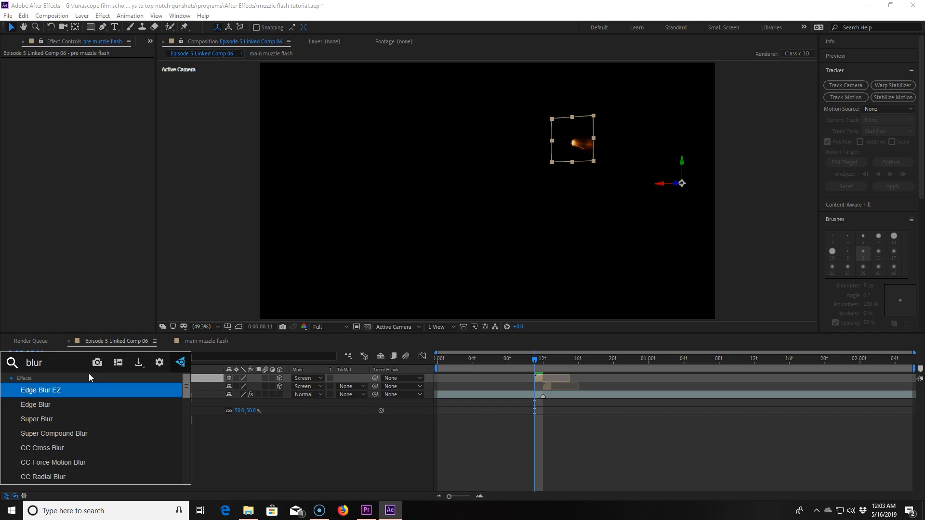
{"action": "scroll", "coordinate": [129, 433], "scroll_direction": "down", "scroll_amount": 2}
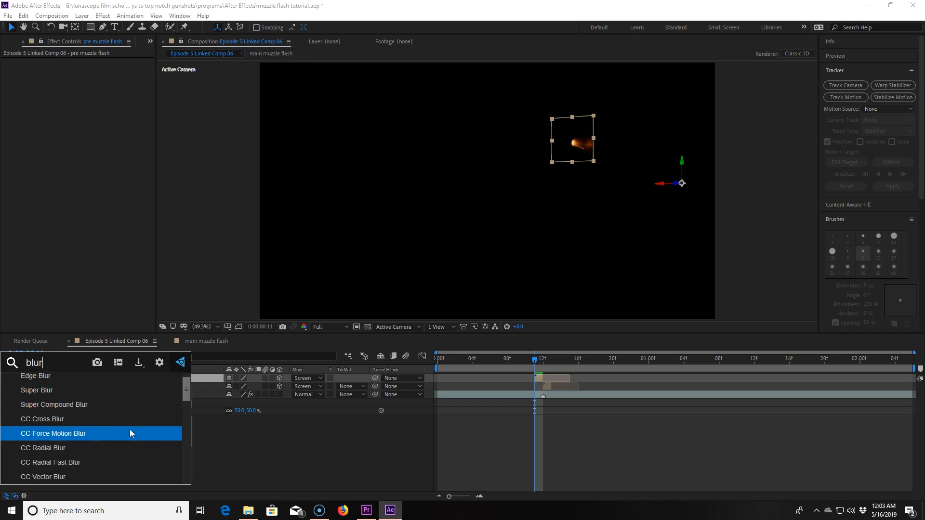
{"action": "left_click", "coordinate": [84, 463]}
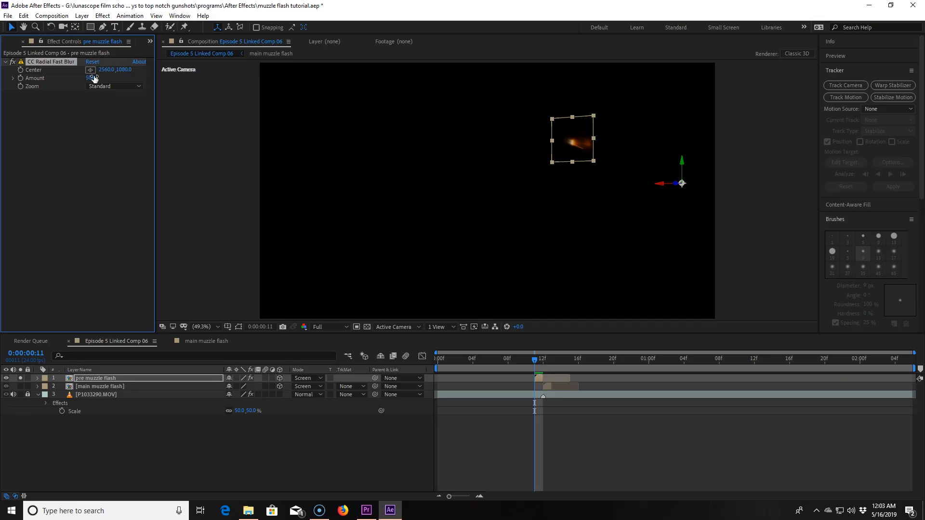
Move the radial blur center behind the muzzle to 3472.9, 839.1, set its amount to 80, and unsolo the layer
{"action": "left_click_drag", "start_coordinate": [682, 183], "coordinate": [525, 142]}
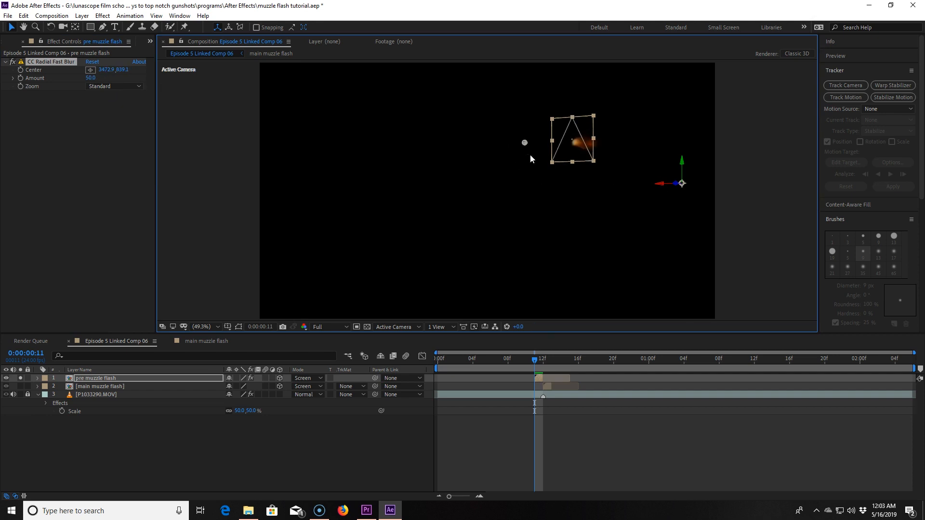
{"action": "left_click_drag", "start_coordinate": [91, 79], "coordinate": [109, 79]}
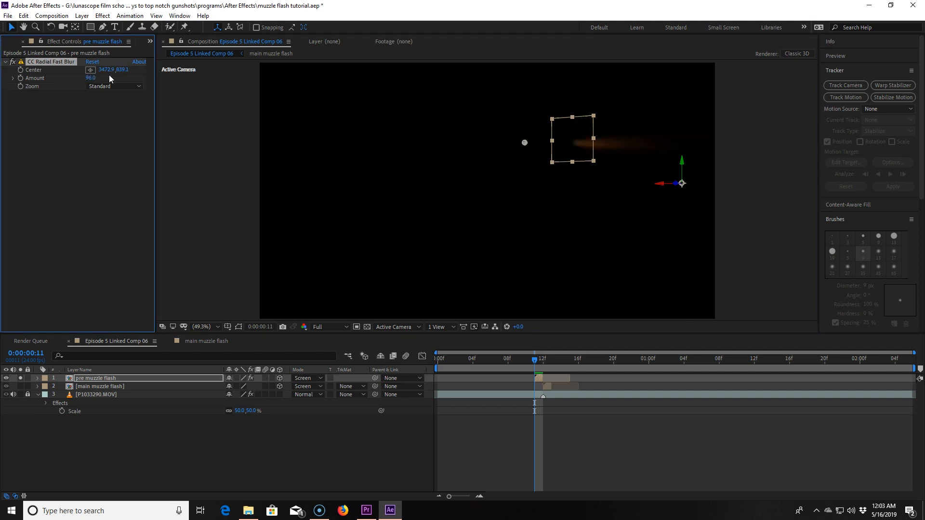
{"action": "left_click", "coordinate": [88, 78]}
{"action": "type", "text": "80"}
{"action": "key", "text": "Return"}
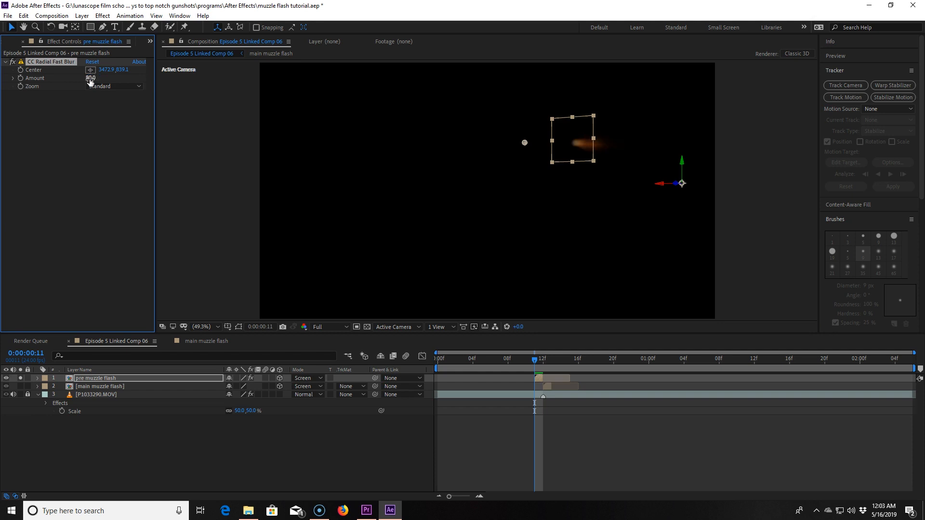
{"action": "left_click", "coordinate": [20, 379]}
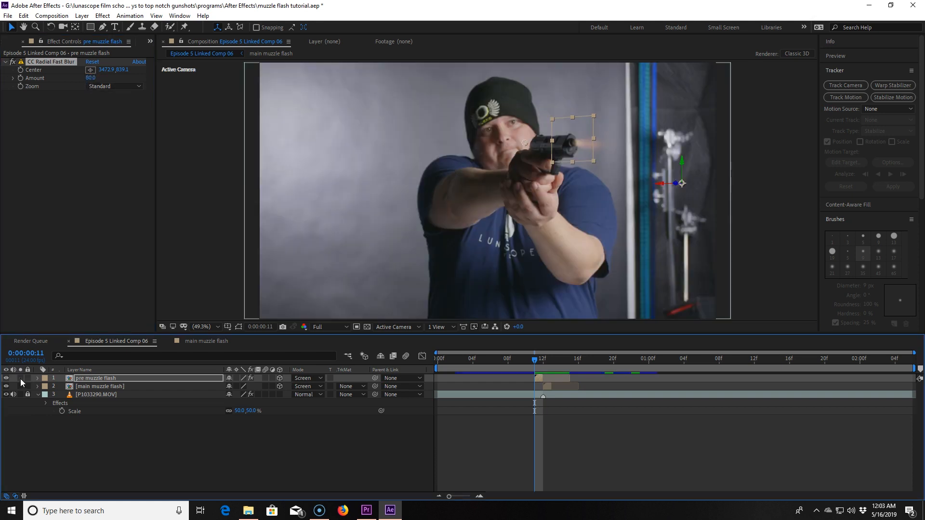
Duplicate the 070_single_side_9mm_mid.mov layer inside the main muzzle flash composition and return to Episode 5 Linked Comp 06
{"action": "double_click", "coordinate": [131, 377]}
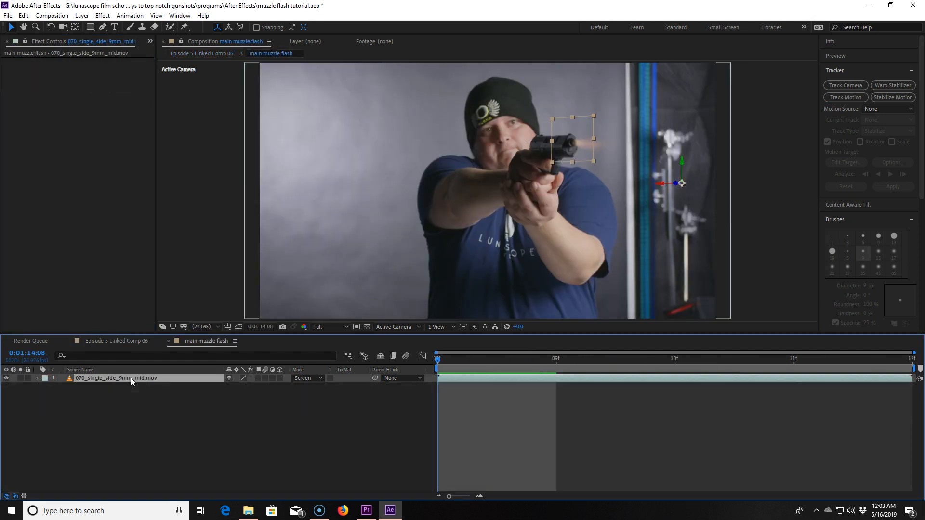
{"action": "key", "text": "ctrl+d"}
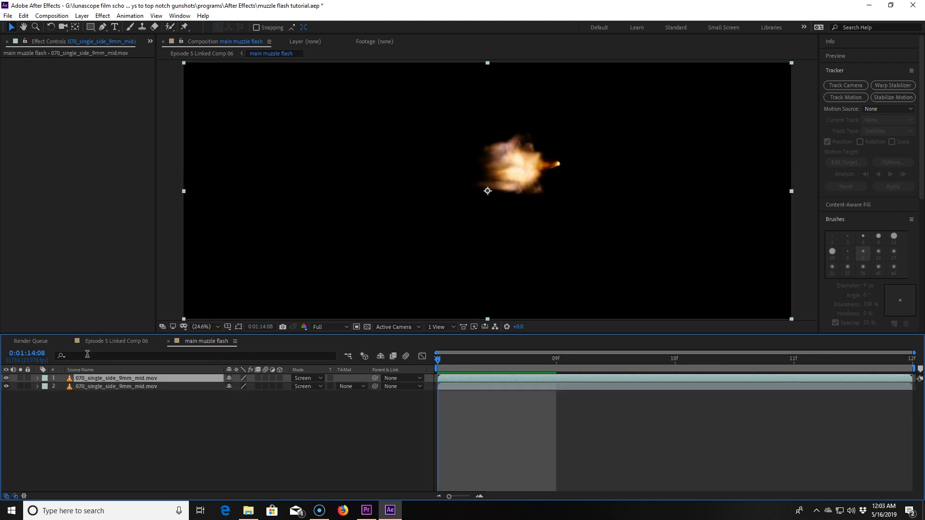
{"action": "left_click", "coordinate": [117, 340]}
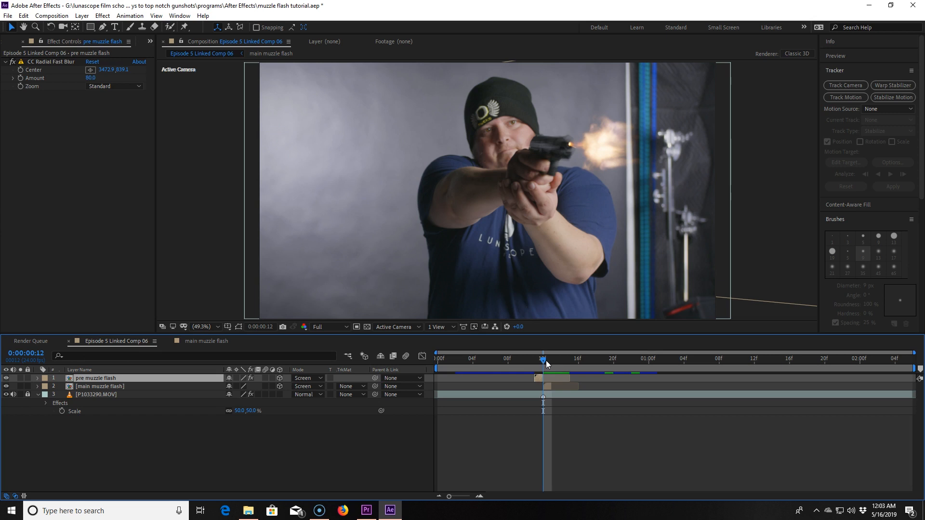
Compare the pre-flash and main flash frames around frames 11 to 13 by stepping back and forth
{"action": "key", "text": "Page_Up"}
{"action": "key", "text": "Page_Down"}
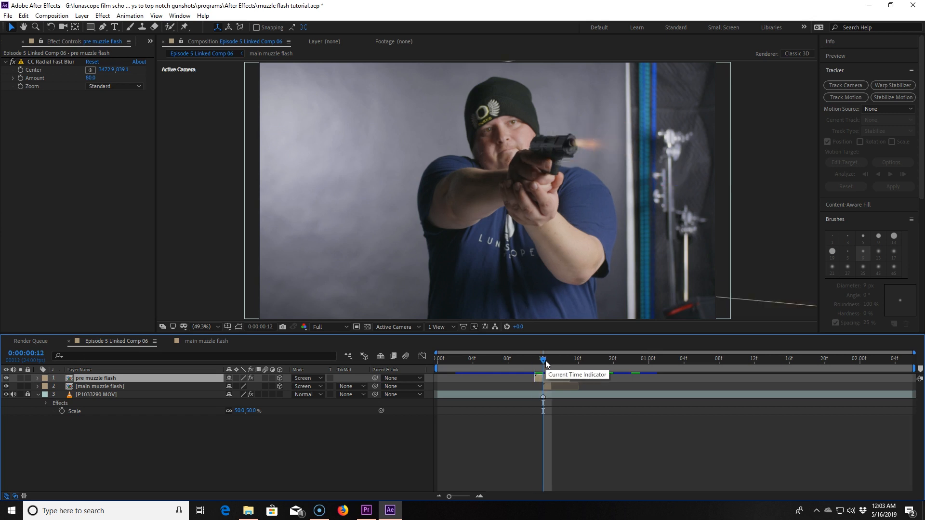
{"action": "key", "text": "Page_Up"}
{"action": "key", "text": "Page_Down"}
{"action": "key", "text": "Page_Up"}
{"action": "key", "text": "Page_Down"}
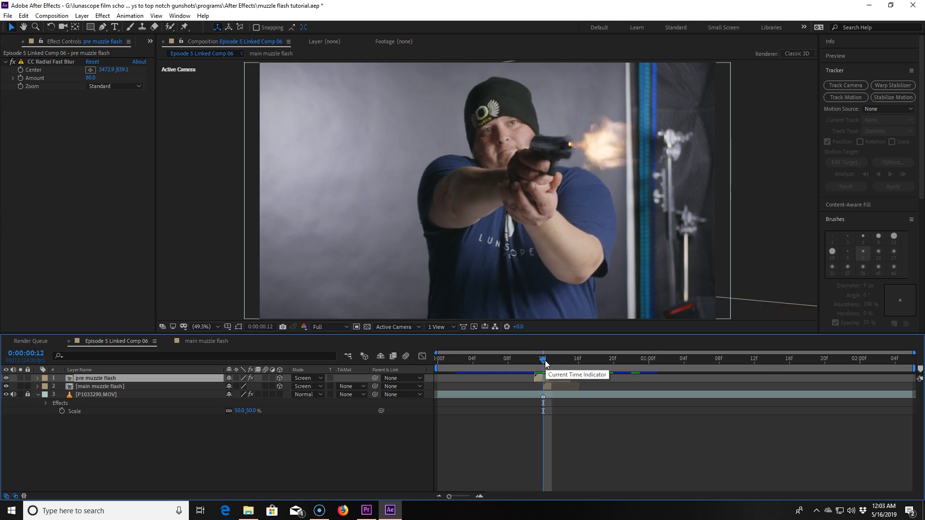
{"action": "key", "text": "Page_Up"}
{"action": "key", "text": "Page_Down"}
{"action": "key", "text": "Page_Up"}
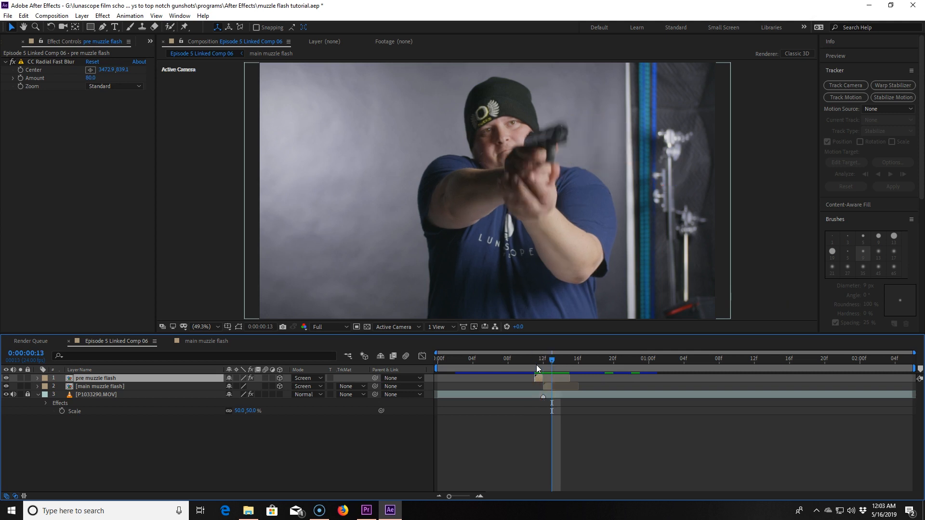
{"action": "key", "text": "Page_Up"}
Pre-compose the two muzzle flash layers as "muzzle flash" and rename the resulting layer "main muzzle flashes"
{"action": "right_click", "coordinate": [119, 384]}
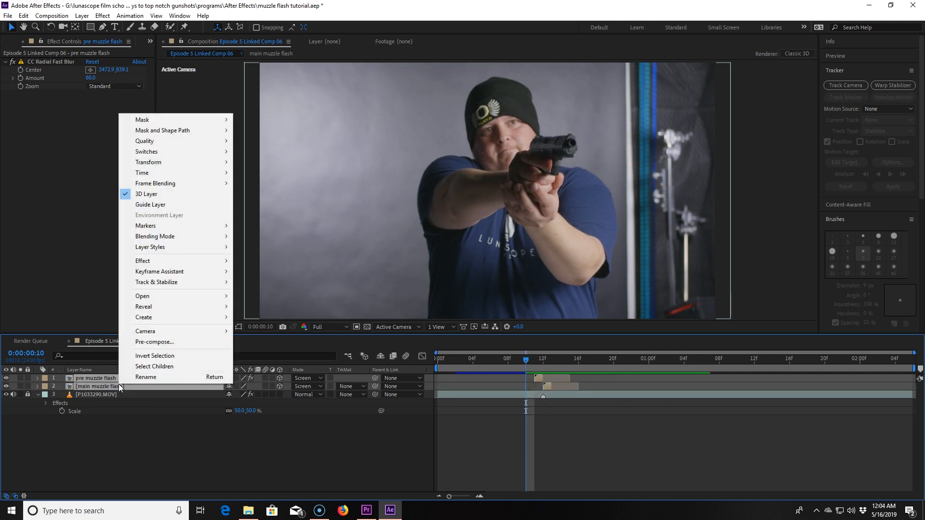
{"action": "left_click", "coordinate": [153, 342]}
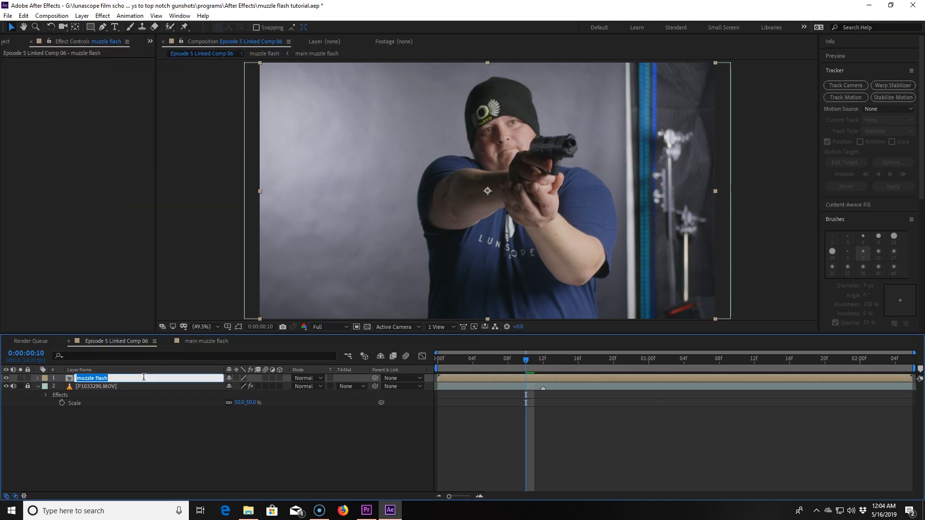
{"action": "type", "text": "main"}
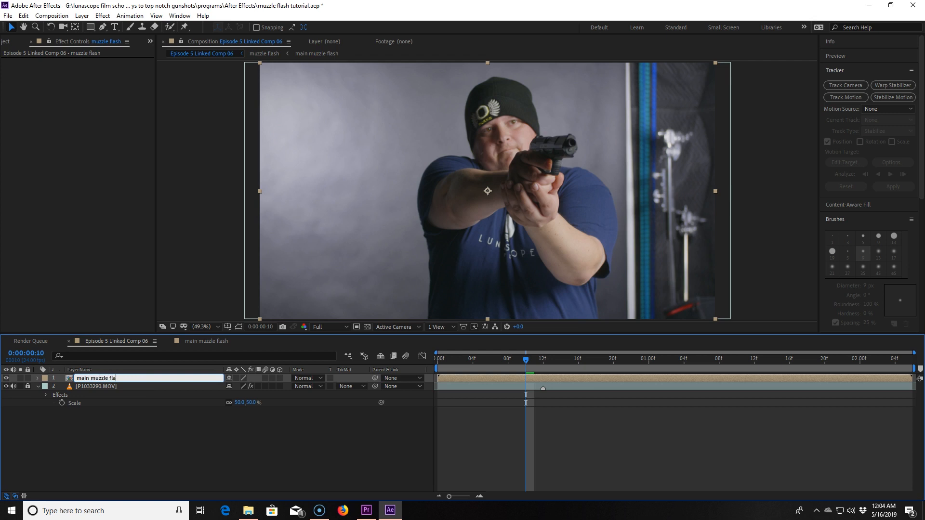
{"action": "key", "text": "Return"}
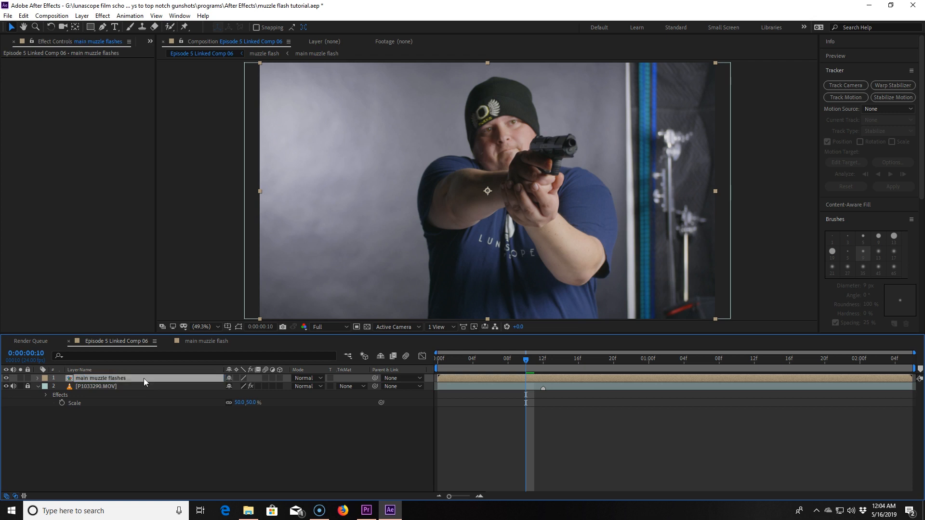
Duplicate the main muzzle flashes layer and rename the copy "muzzle flash haze"
{"action": "key", "text": "ctrl+d"}
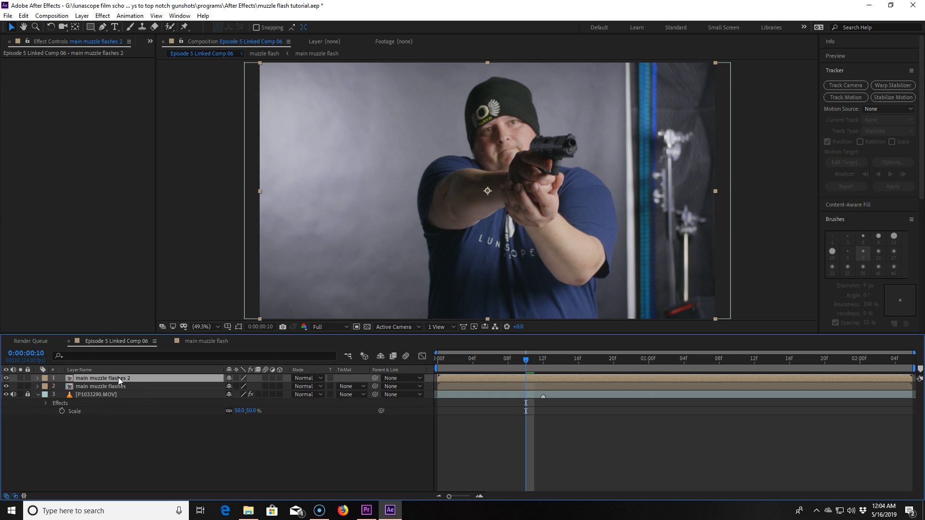
{"action": "key", "text": "Return"}
{"action": "type", "text": "m"}
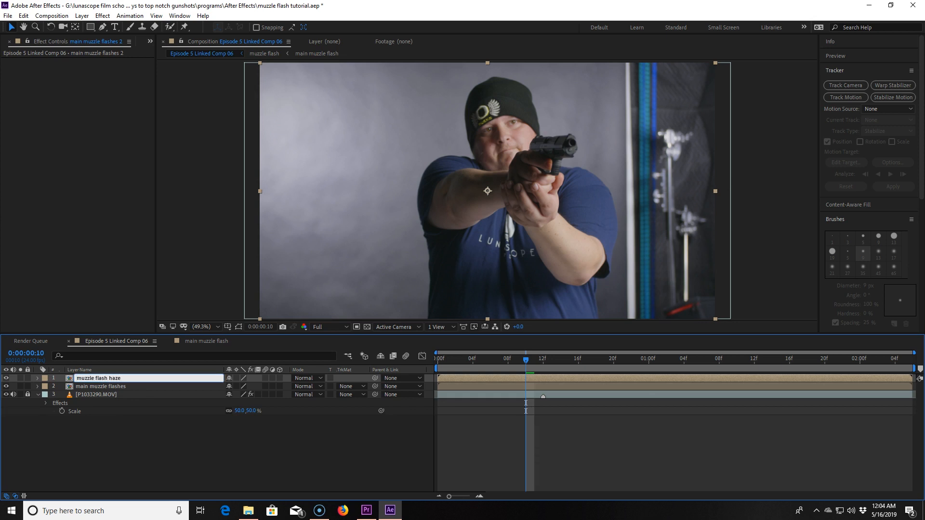
{"action": "type", "text": "uzzle flash haze"}
{"action": "key", "text": "Return"}
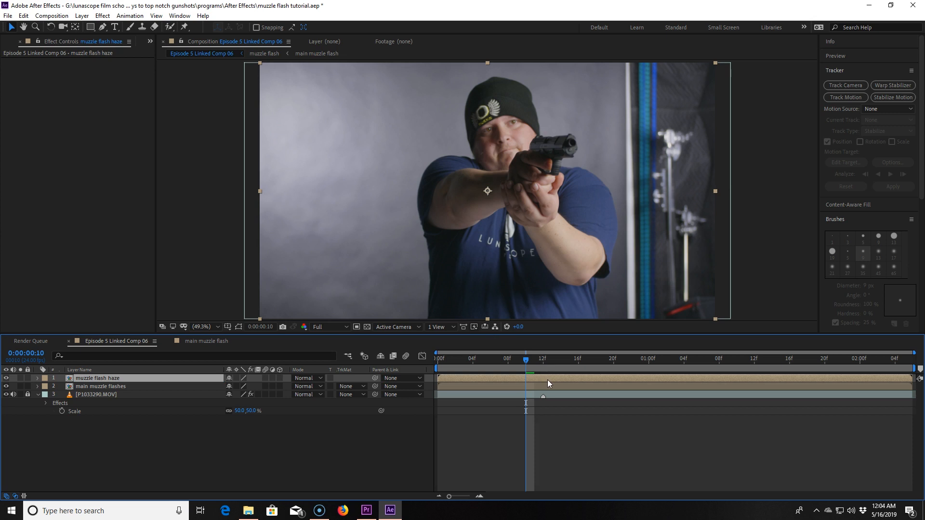
Shift the muzzle flash haze layer one frame later, solo it, and go to frame 13
{"action": "left_click_drag", "start_coordinate": [549, 380], "coordinate": [550, 380]}
{"action": "left_click", "coordinate": [21, 378]}
{"action": "key", "text": "Page_Down"}
{"action": "key", "text": "Page_Down"}
{"action": "key", "text": "Page_Down"}
Apply Fast Box Blur to the muzzle flash haze layer with a blur radius of 27
{"action": "key", "text": "ctrl+space"}
{"action": "type", "text": "box"}
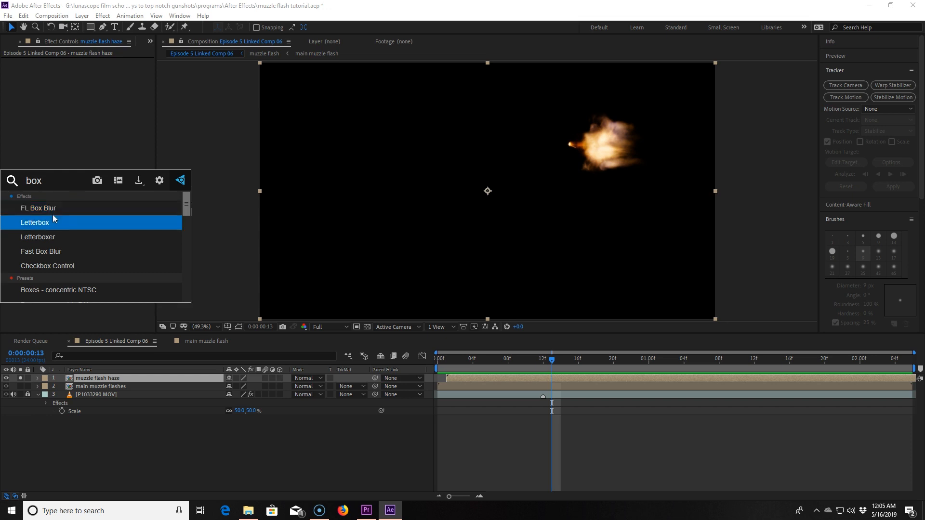
{"action": "left_click", "coordinate": [51, 251]}
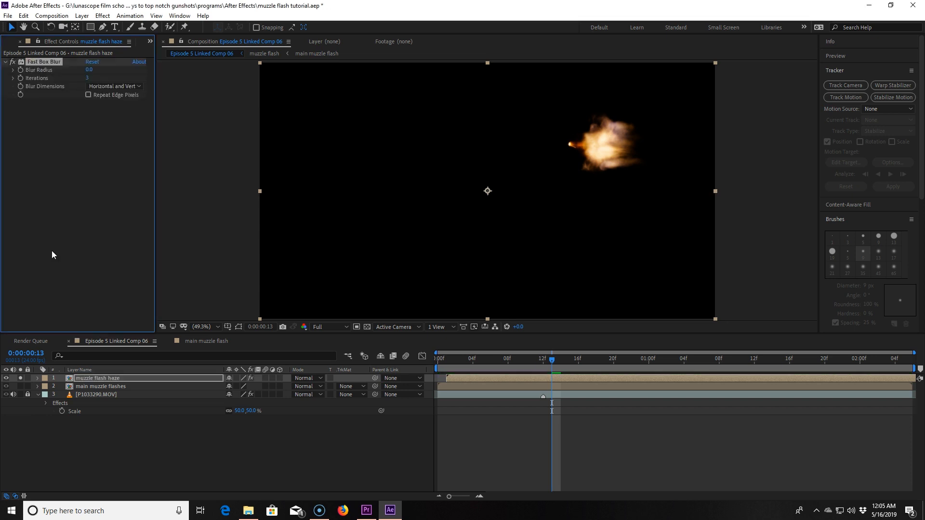
{"action": "left_click_drag", "start_coordinate": [86, 70], "coordinate": [100, 70]}
Apply Turbulent Displace to the muzzle flash haze layer and raise its complexity to 6.2
{"action": "key", "text": "ctrl+space"}
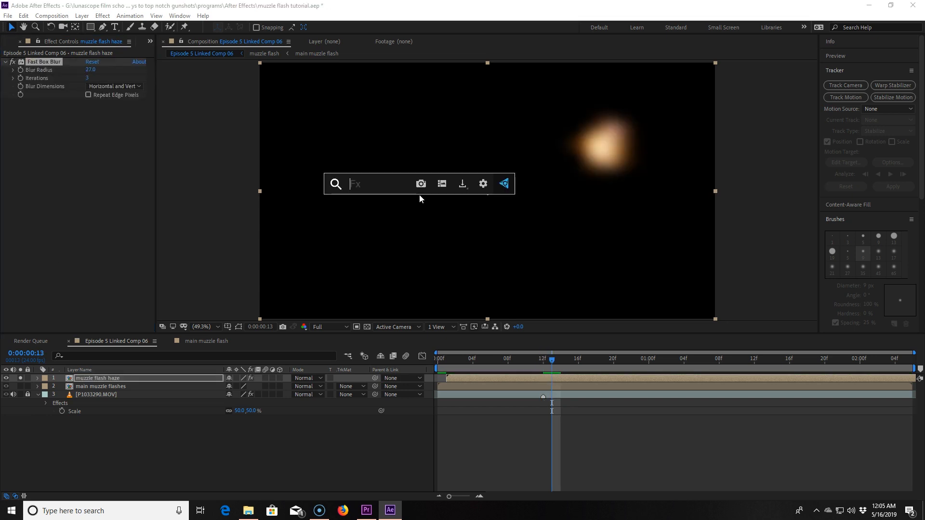
{"action": "type", "text": "turbulent"}
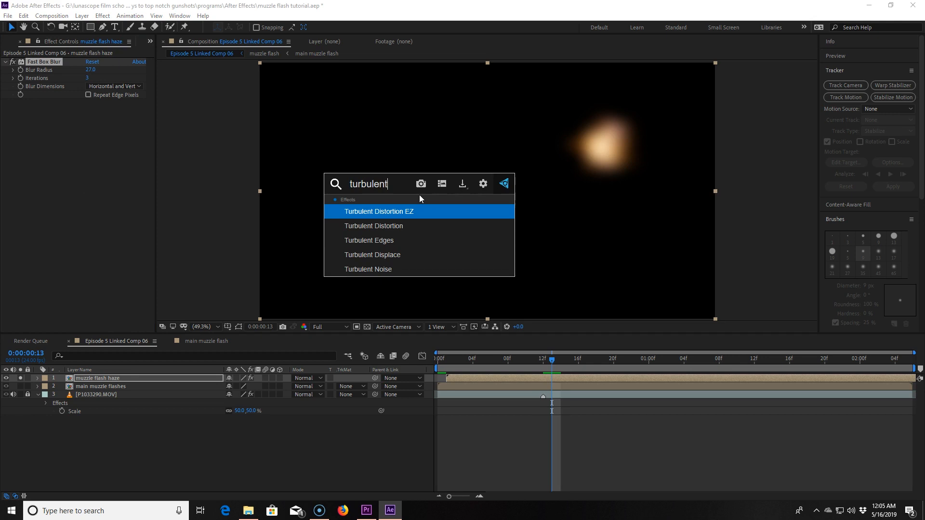
{"action": "left_click", "coordinate": [390, 254]}
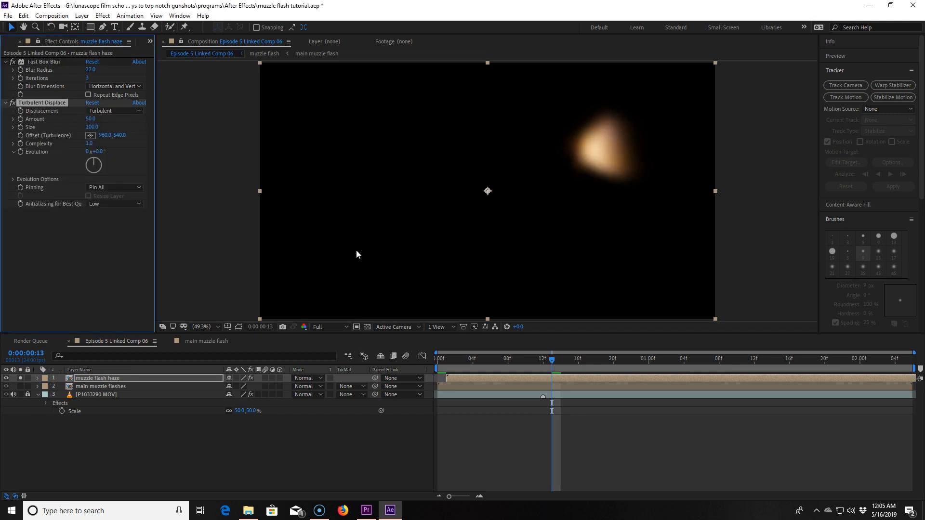
{"action": "left_click_drag", "start_coordinate": [89, 143], "coordinate": [304, 131]}
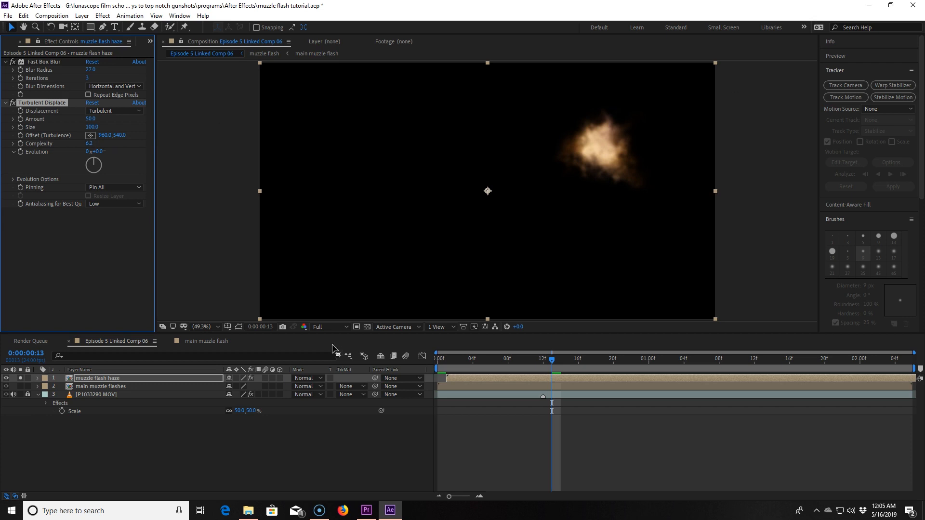
Set the muzzle flash haze layer's transform opacity to 70%
{"action": "left_click", "coordinate": [38, 378]}
{"action": "left_click", "coordinate": [45, 386]}
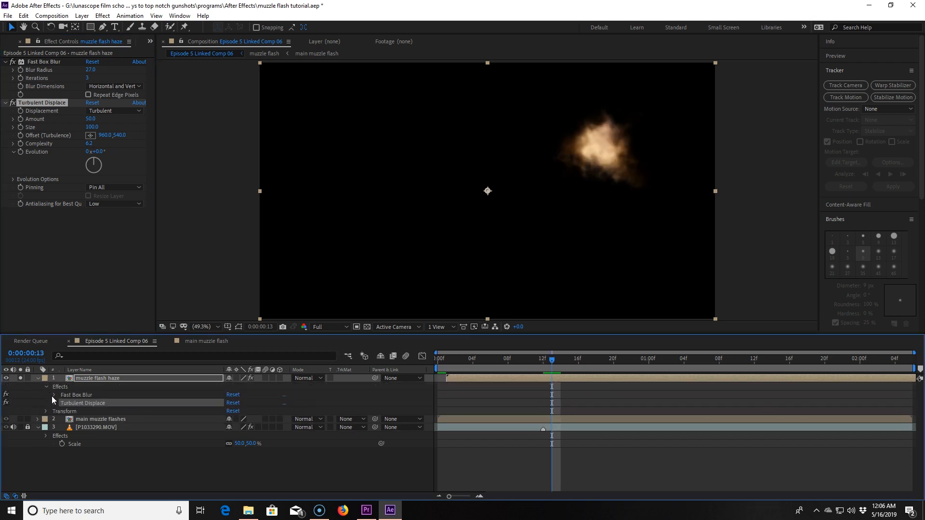
{"action": "left_click", "coordinate": [53, 403]}
{"action": "scroll", "coordinate": [45, 462], "scroll_direction": "down", "scroll_amount": 2}
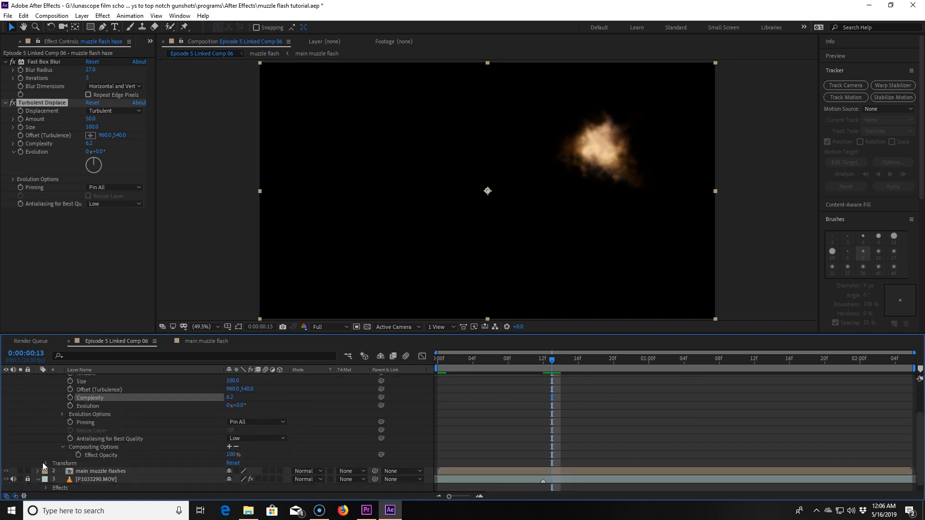
{"action": "left_click", "coordinate": [46, 463]}
{"action": "scroll", "coordinate": [144, 441], "scroll_direction": "down", "scroll_amount": 2}
{"action": "left_click", "coordinate": [233, 462]}
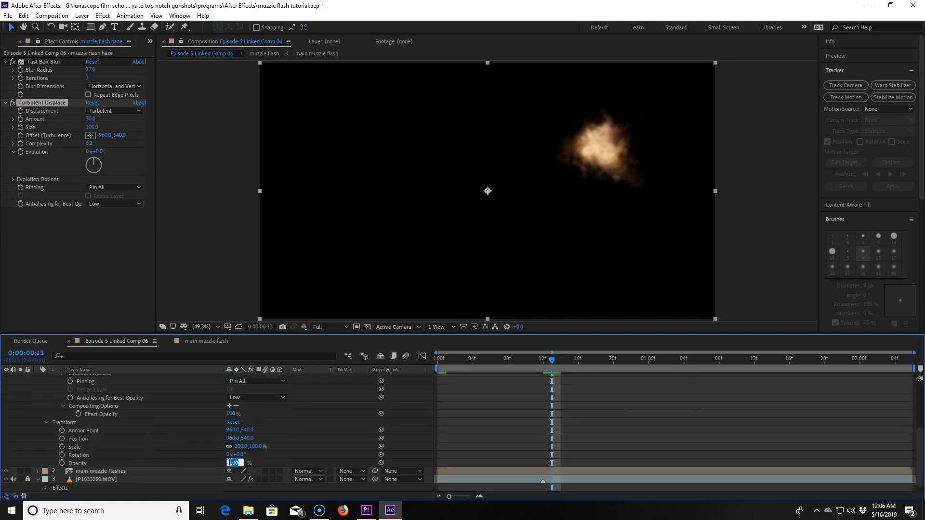
{"action": "type", "text": "70"}
{"action": "key", "text": "Return"}
{"action": "scroll", "coordinate": [145, 433], "scroll_direction": "up", "scroll_amount": 5}
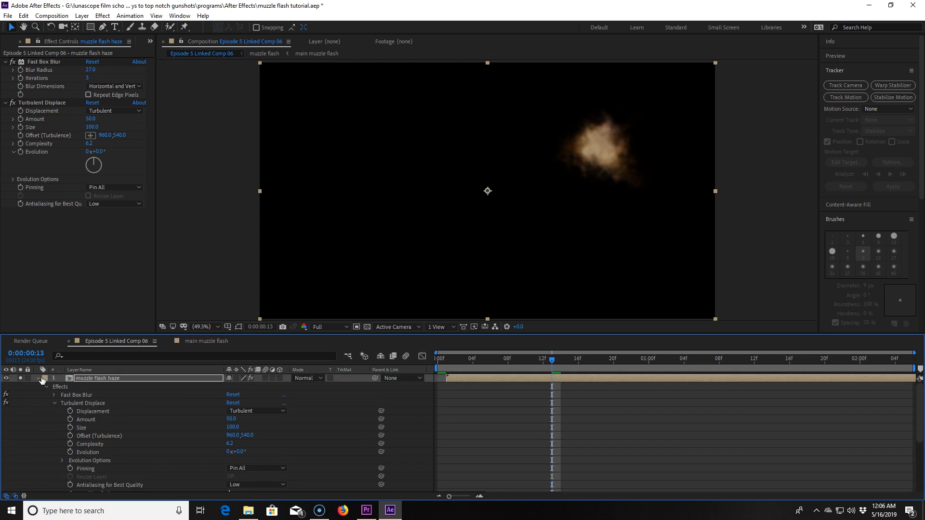
{"action": "left_click", "coordinate": [38, 378]}
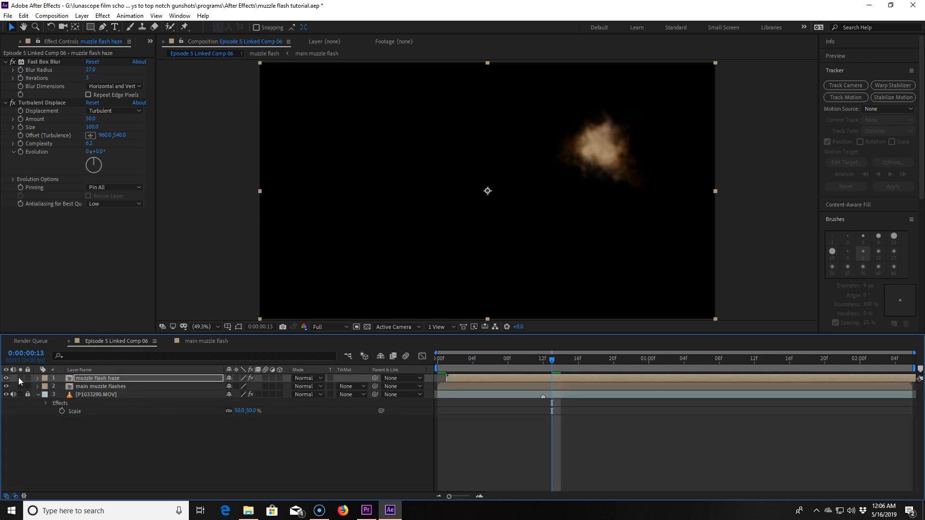
Turn off solo on the muzzle flash haze layer and preview the composite from around frame 9
{"action": "left_click", "coordinate": [20, 378]}
{"action": "left_click", "coordinate": [514, 361]}
{"action": "key", "text": "space"}
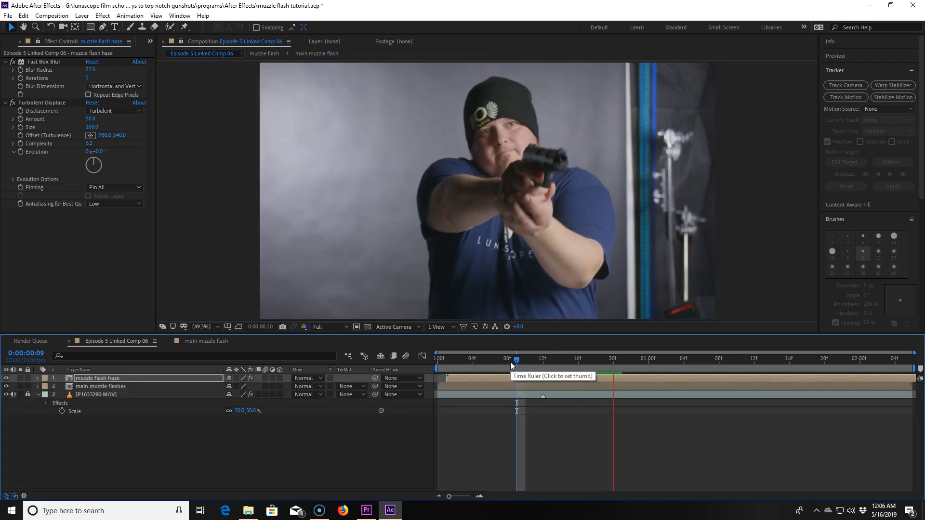
{"action": "key", "text": "space"}
{"action": "left_click", "coordinate": [524, 361]}
{"action": "key", "text": "space"}
Set the blending mode of the muzzle flash haze and main muzzle flashes layers to Screen
{"action": "left_click", "coordinate": [217, 378]}
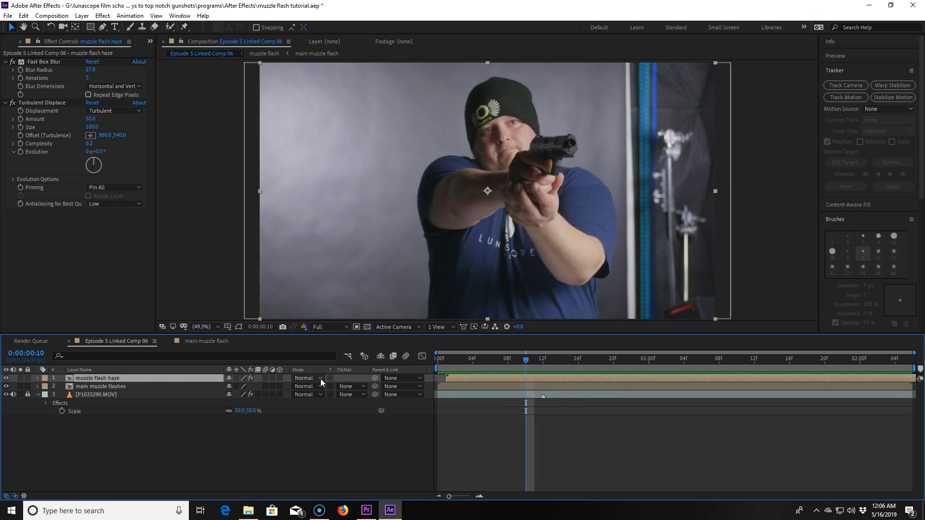
{"action": "left_click", "coordinate": [316, 378]}
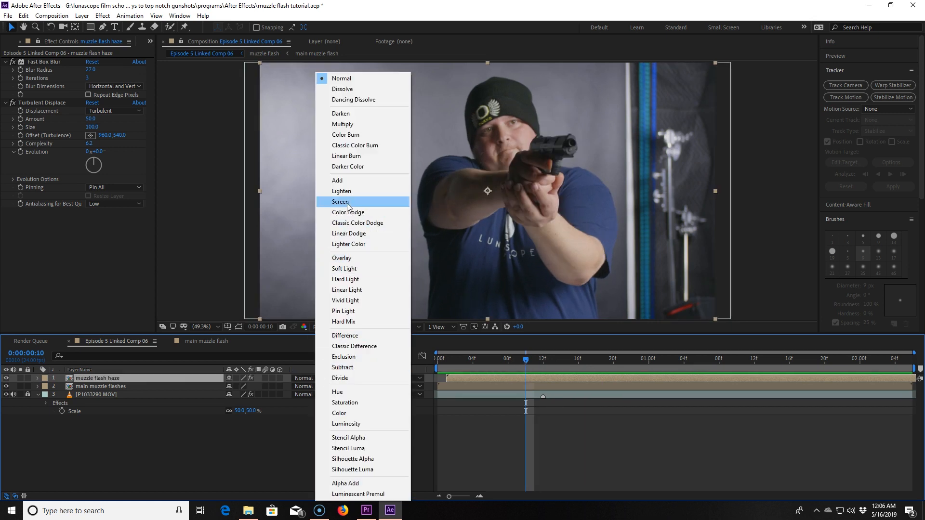
{"action": "left_click", "coordinate": [349, 201]}
{"action": "left_click", "coordinate": [316, 385]}
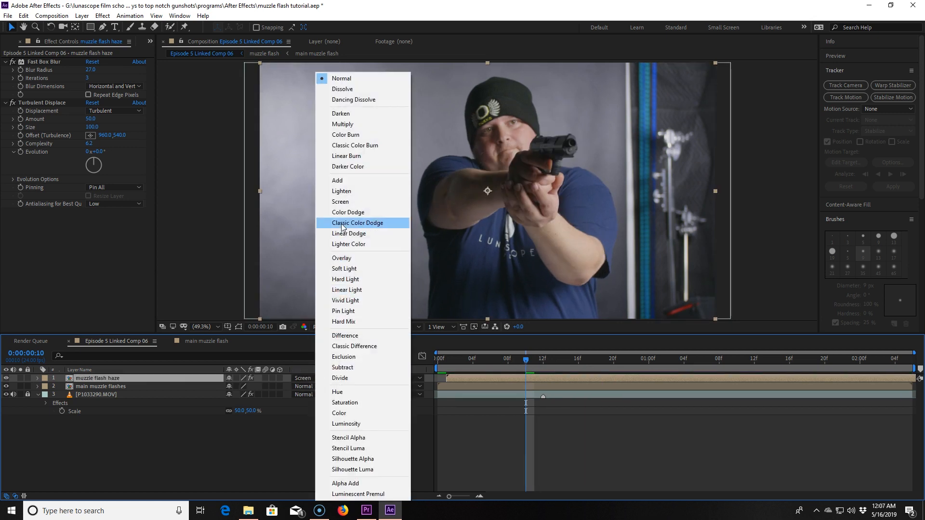
{"action": "left_click", "coordinate": [346, 203]}
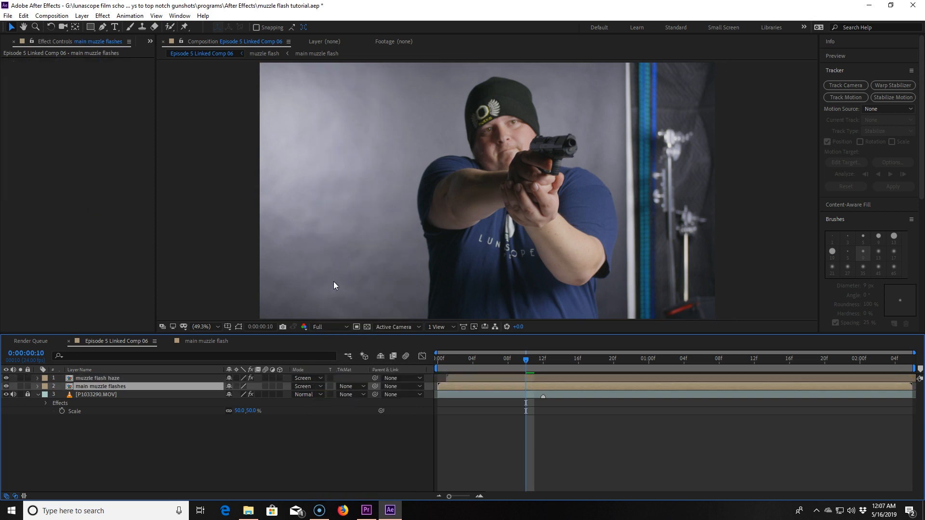
Solo the main muzzle flashes layer and apply Solid Composite to it with a black color
{"action": "left_click", "coordinate": [20, 387]}
{"action": "left_click", "coordinate": [114, 386]}
{"action": "key", "text": "ctrl+space"}
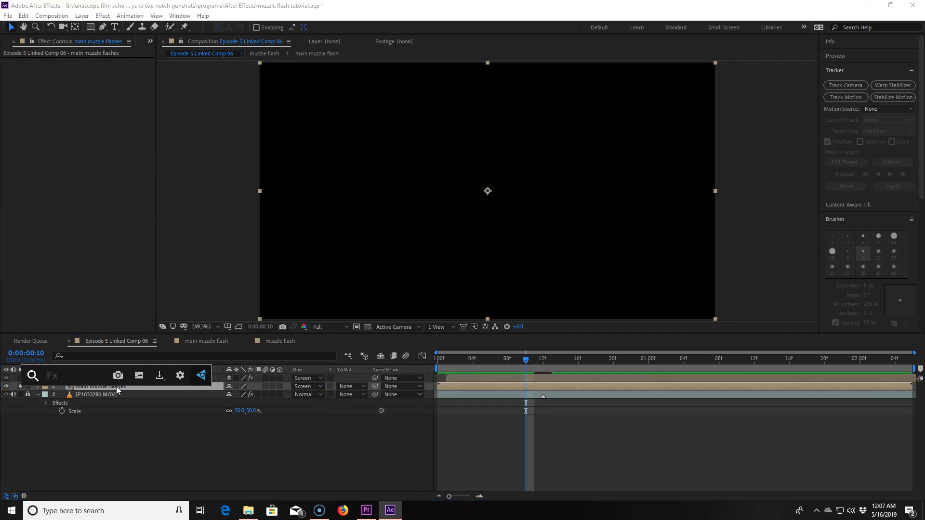
{"action": "type", "text": "solid"}
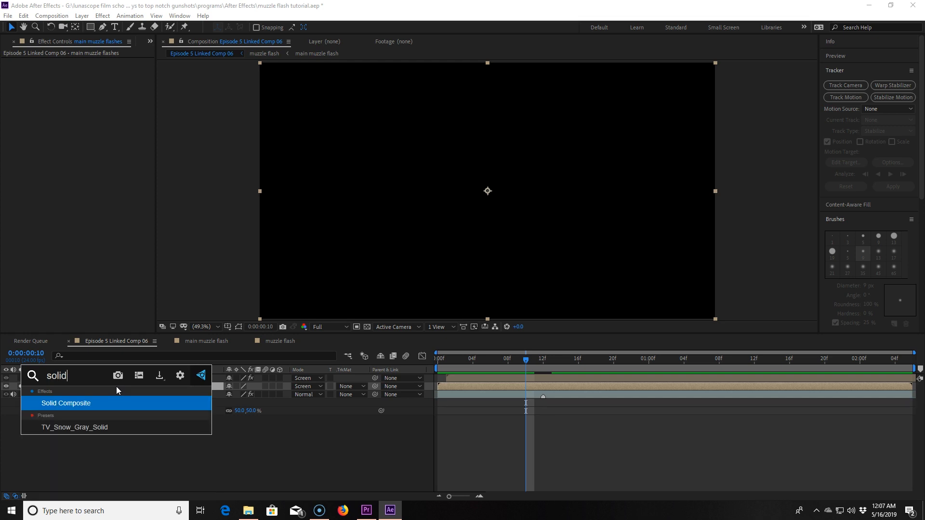
{"action": "left_click", "coordinate": [124, 403]}
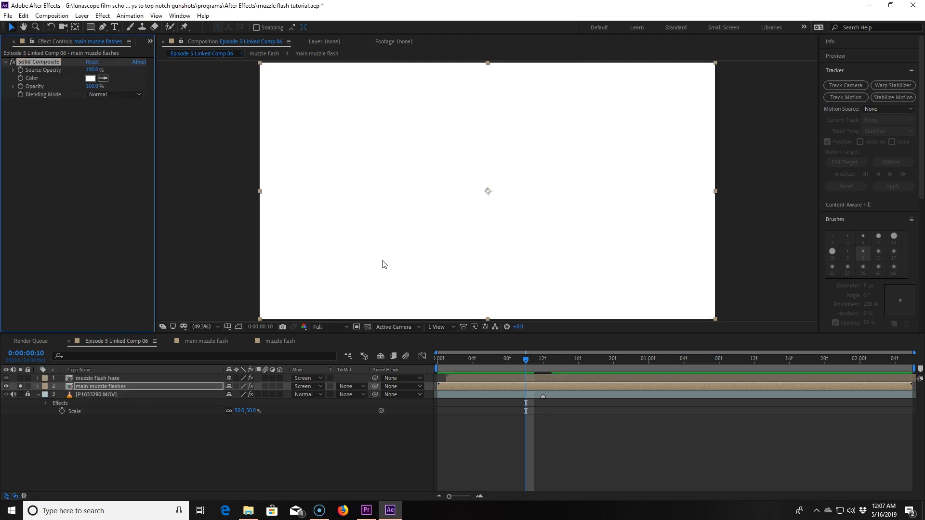
{"action": "left_click", "coordinate": [91, 78]}
{"action": "left_click_drag", "start_coordinate": [74, 91], "coordinate": [13, 145]}
{"action": "left_click", "coordinate": [235, 25]}
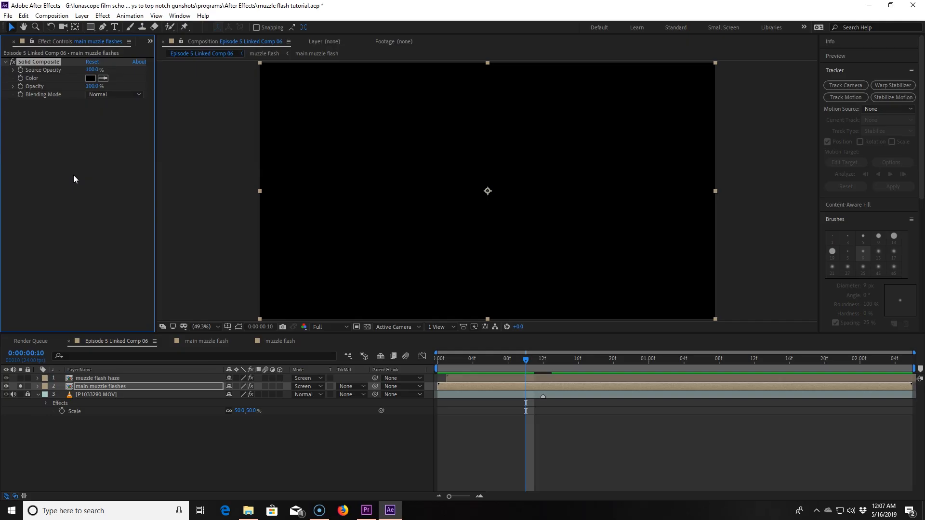
Apply Glow to the main muzzle flashes layer and, at frame 12, set intensity 2.6, a higher threshold and radius 221
{"action": "key", "text": "ctrl+space"}
{"action": "type", "text": "glow"}
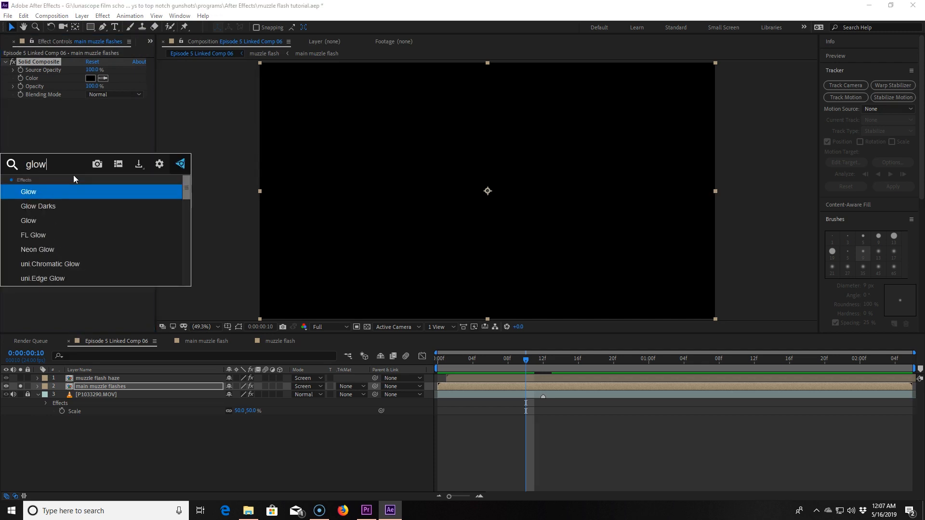
{"action": "key", "text": "Return"}
{"action": "key", "text": "Page_Down"}
{"action": "key", "text": "Page_Down"}
{"action": "key", "text": "Page_Down"}
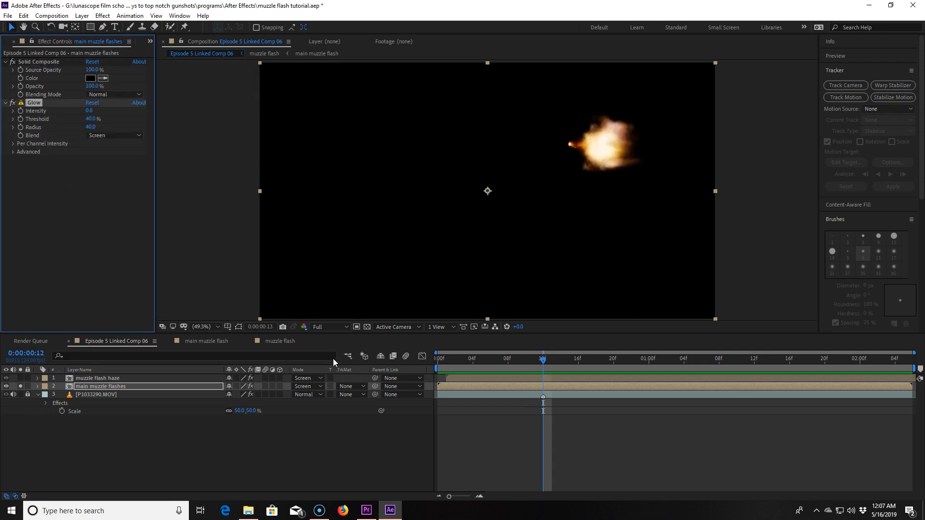
{"action": "key", "text": "Page_Up"}
{"action": "left_click_drag", "start_coordinate": [89, 111], "coordinate": [179, 120]}
{"action": "left_click_drag", "start_coordinate": [91, 119], "coordinate": [73, 120]}
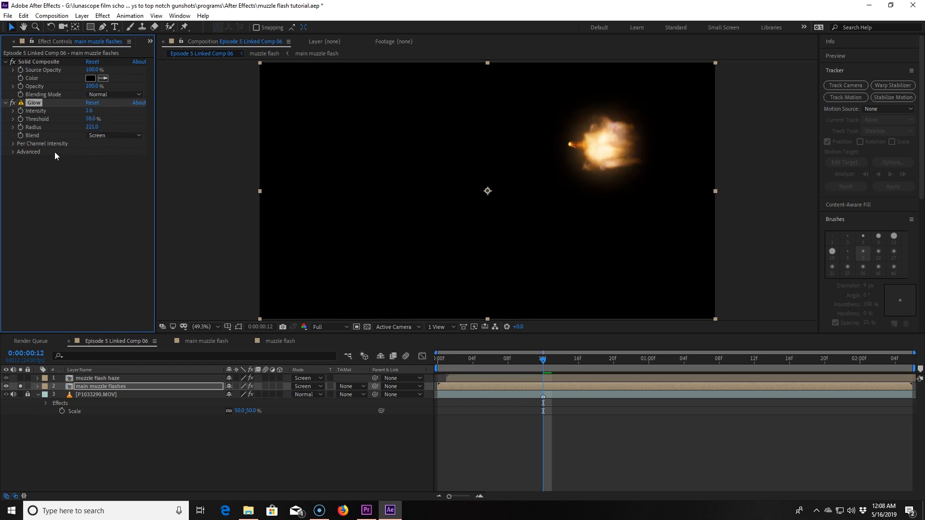
Set Color A in the Glow effect's advanced options to light orange F4BB78
{"action": "left_click", "coordinate": [12, 152]}
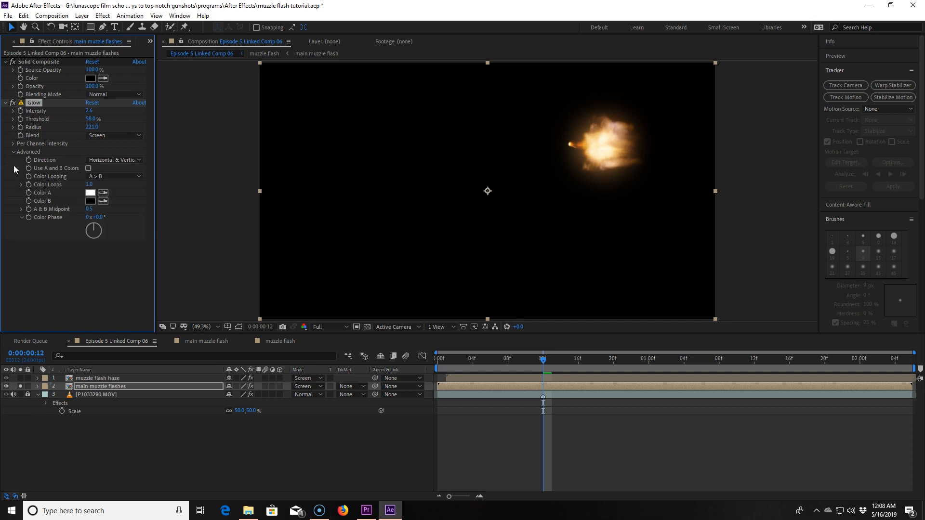
{"action": "left_click", "coordinate": [90, 193]}
{"action": "left_click", "coordinate": [148, 136]}
{"action": "left_click", "coordinate": [76, 29]}
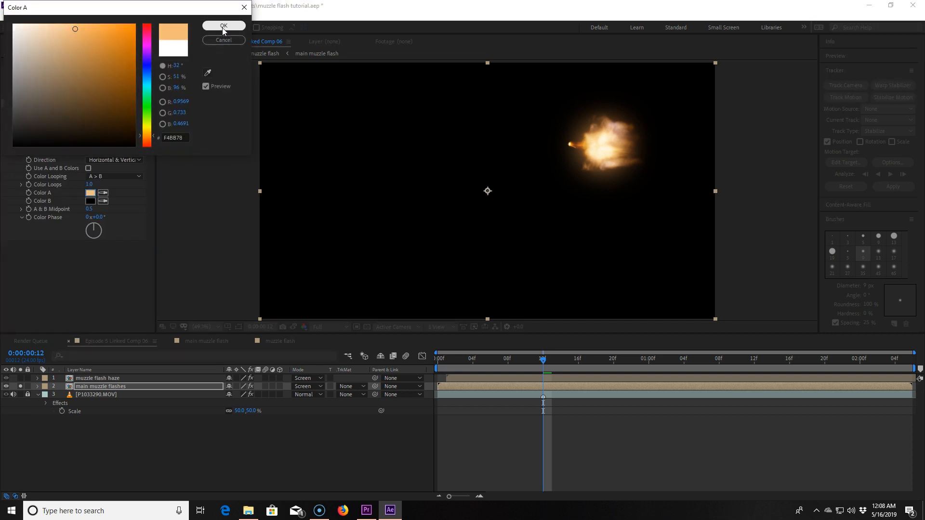
{"action": "left_click", "coordinate": [221, 27]}
Set the Glow's Color B to a saturated orange and enable A and B colors with A > B looping
{"action": "left_click", "coordinate": [90, 201]}
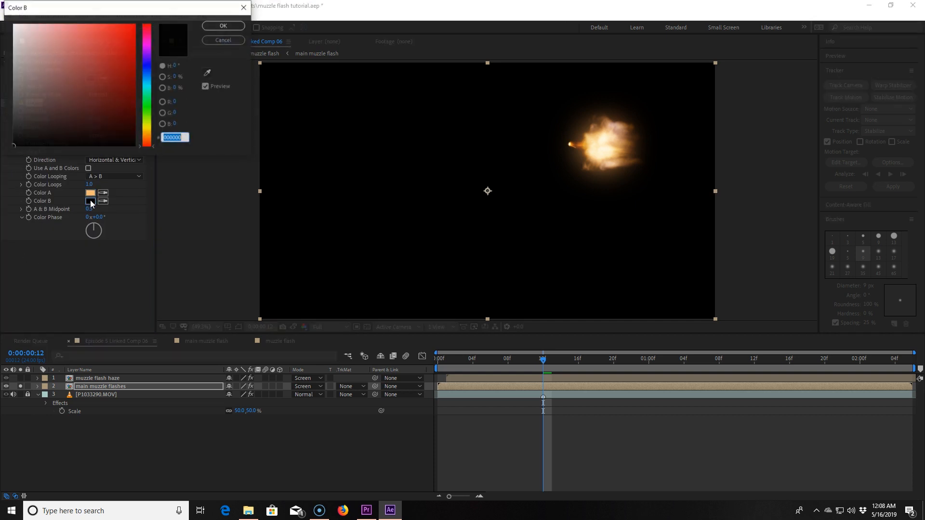
{"action": "left_click", "coordinate": [146, 138]}
{"action": "left_click", "coordinate": [131, 29]}
{"action": "left_click", "coordinate": [231, 27]}
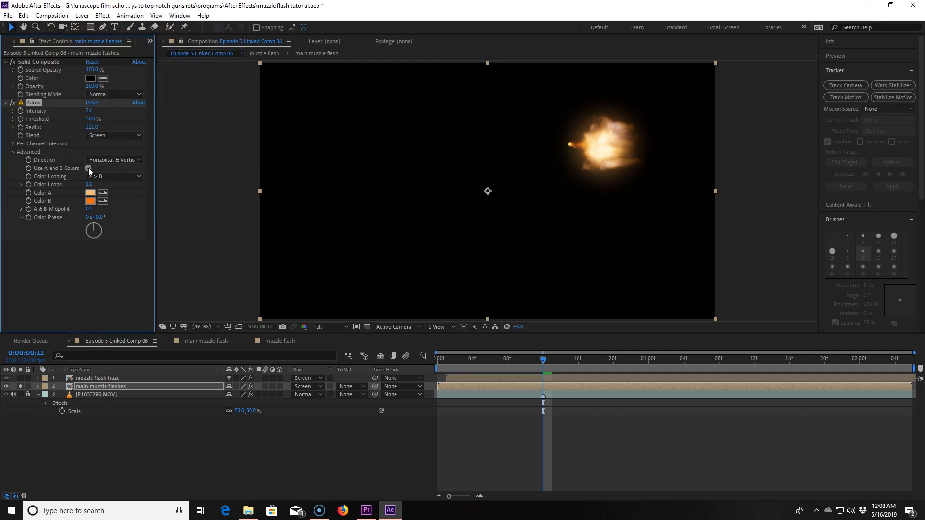
{"action": "left_click", "coordinate": [137, 178]}
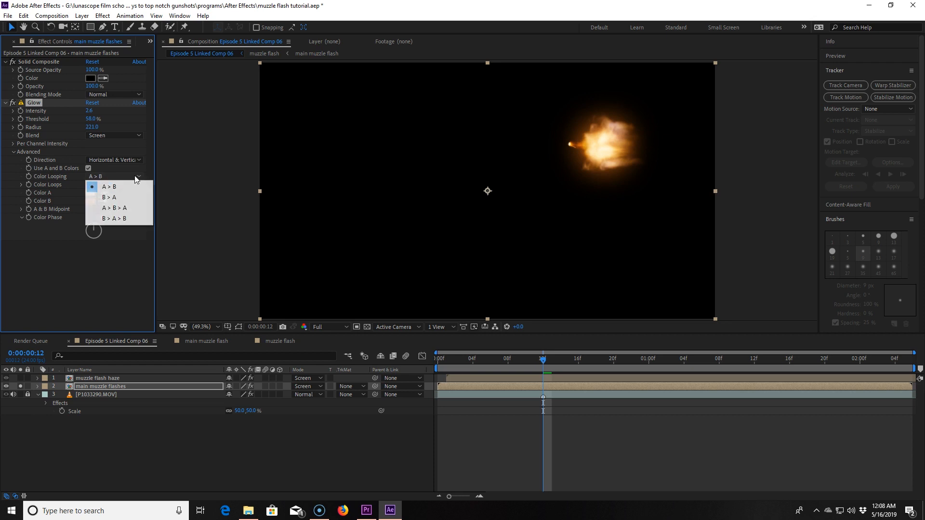
{"action": "left_click", "coordinate": [137, 187]}
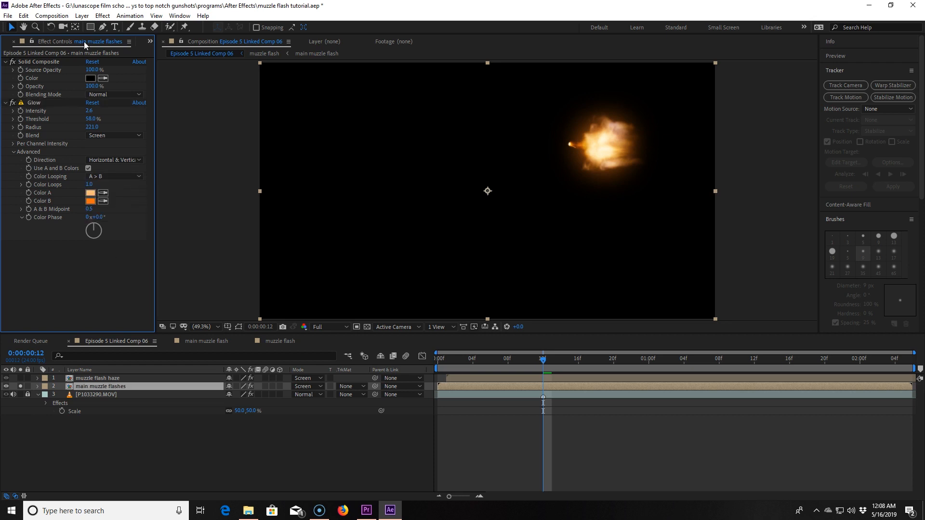
Cycle the project color depth through its options, ending on 32 bpc
{"action": "left_click", "coordinate": [150, 42]}
{"action": "left_click", "coordinate": [202, 64]}
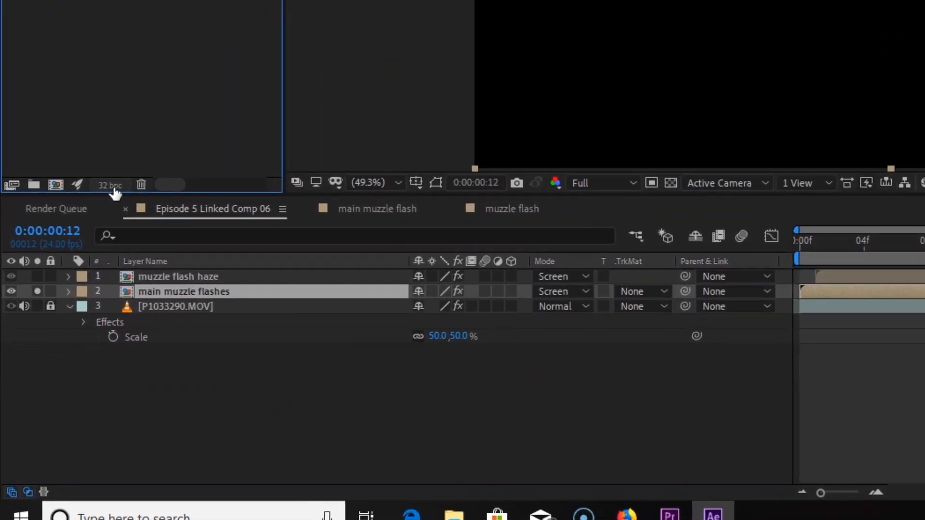
{"action": "left_click", "coordinate": [88, 257], "text": "alt"}
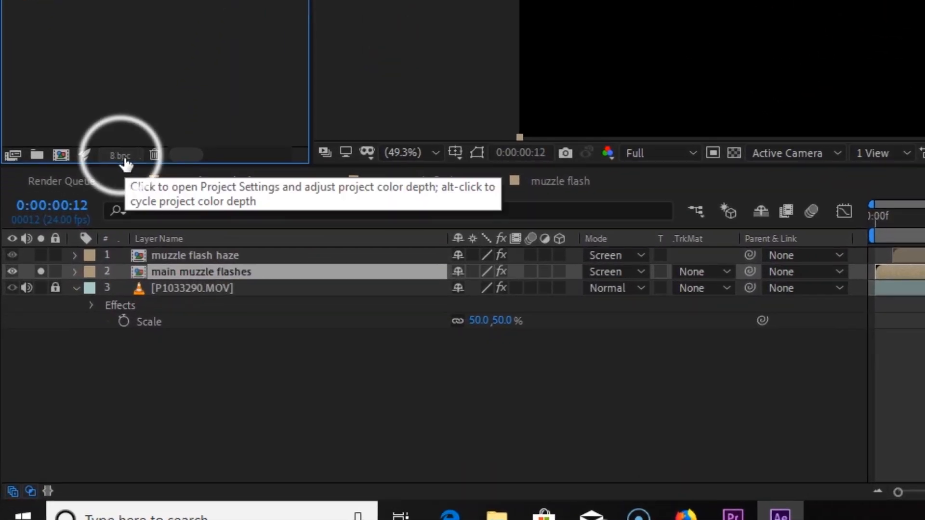
{"action": "left_click", "coordinate": [123, 159], "text": "alt"}
{"action": "left_click", "coordinate": [123, 159], "text": "alt"}
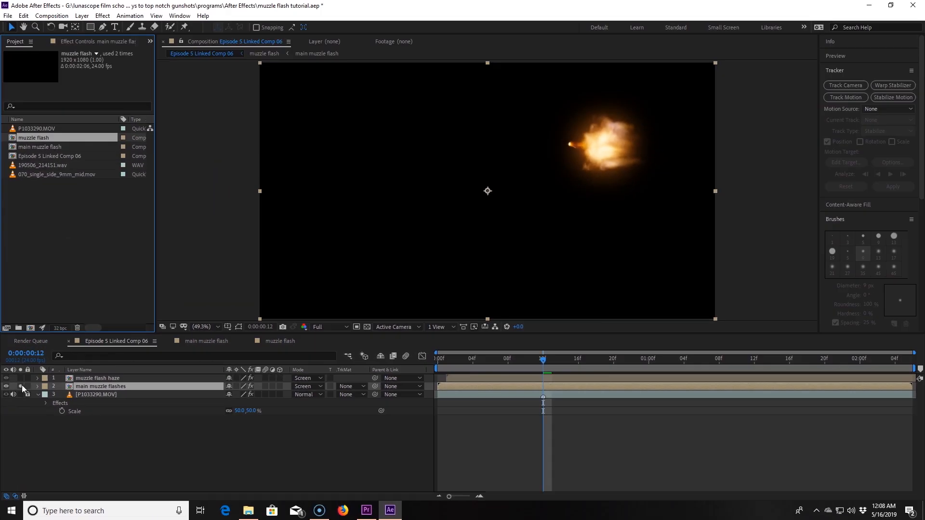
Turn off solo on the main muzzle flashes layer and compare the composite with Glow disabled and enabled
{"action": "left_click", "coordinate": [22, 385]}
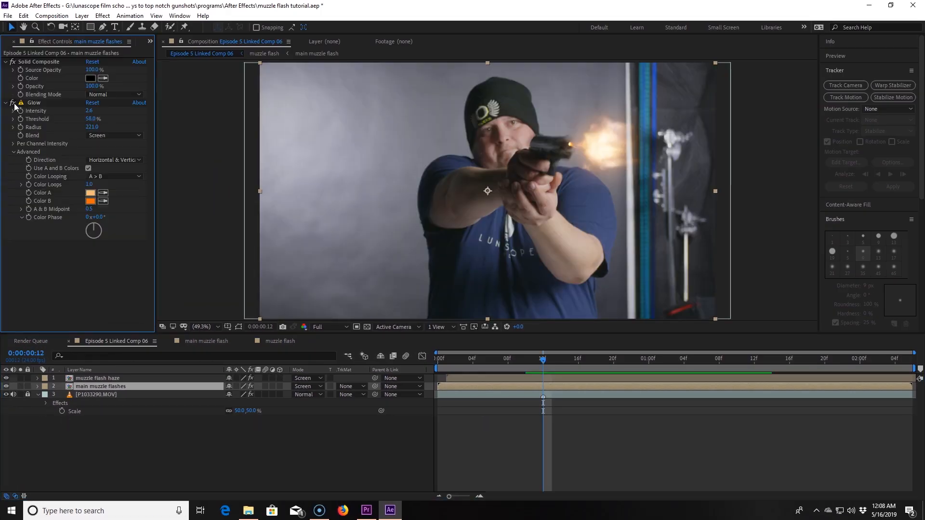
{"action": "left_click", "coordinate": [13, 103]}
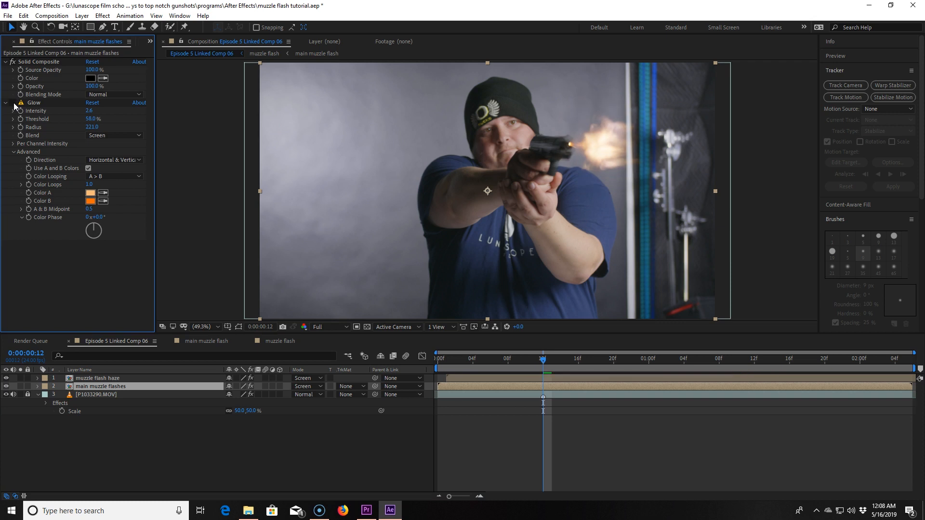
{"action": "left_click", "coordinate": [13, 103]}
{"action": "left_click", "coordinate": [13, 103]}
{"action": "left_click", "coordinate": [13, 103]}
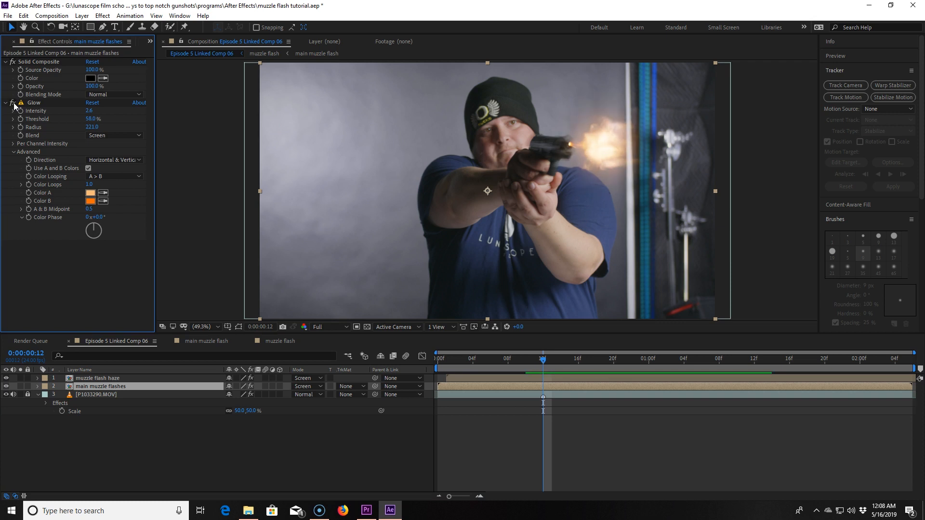
Start importing files into the project and browse to the Assets (F:) drive
{"action": "right_click", "coordinate": [71, 222]}
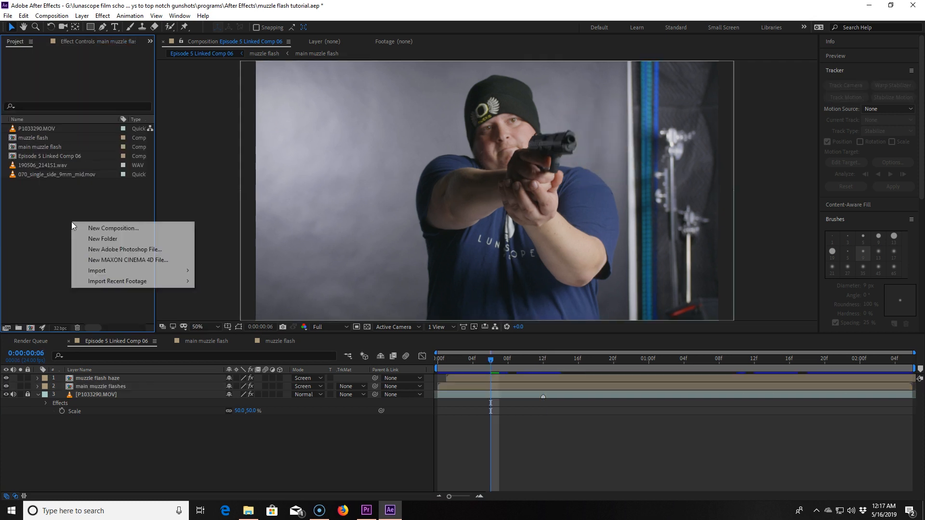
{"action": "mouse_move", "coordinate": [123, 271]}
{"action": "left_click", "coordinate": [204, 271]}
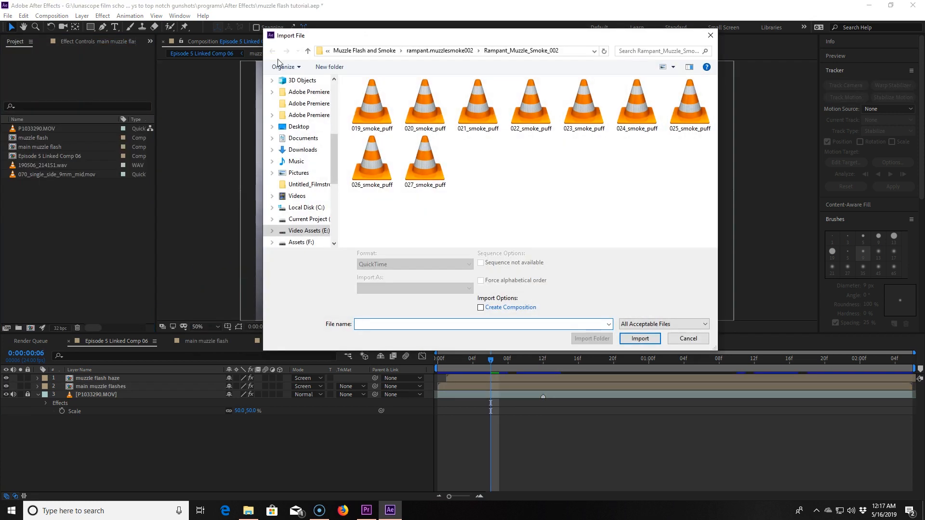
{"action": "left_click", "coordinate": [307, 52]}
{"action": "left_click", "coordinate": [308, 51]}
{"action": "left_click", "coordinate": [307, 52]}
{"action": "left_click", "coordinate": [307, 51]}
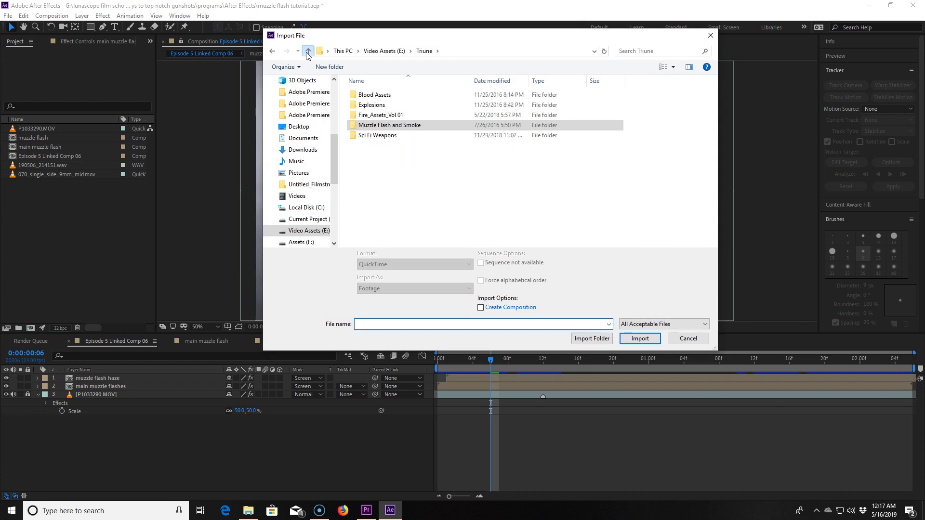
{"action": "left_click", "coordinate": [323, 242]}
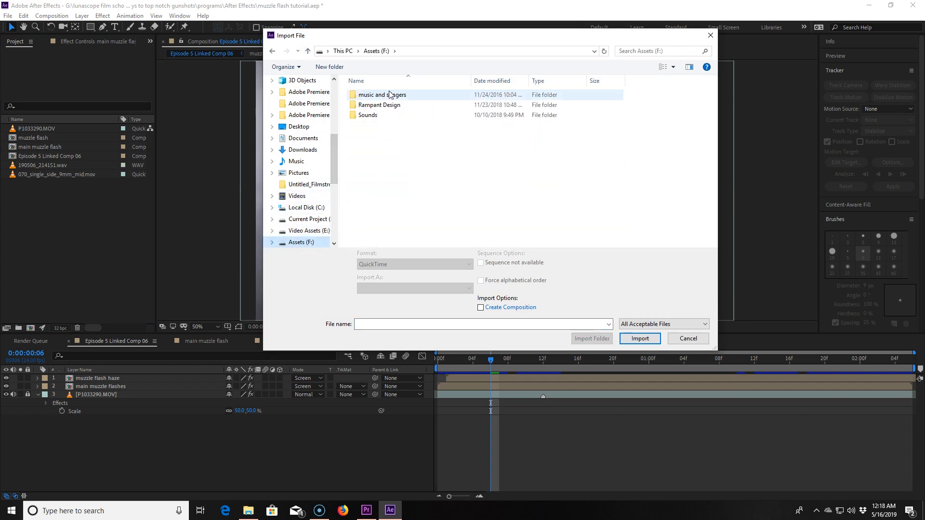
Import the Rampant_Muzzle_Smoke_002 and Rampant_Muzzle_Smoke_005 clips from the Gun Effects folder inside Rampant Design
{"action": "double_click", "coordinate": [388, 101]}
{"action": "scroll", "coordinate": [409, 164], "scroll_direction": "down", "scroll_amount": 2}
{"action": "double_click", "coordinate": [373, 222]}
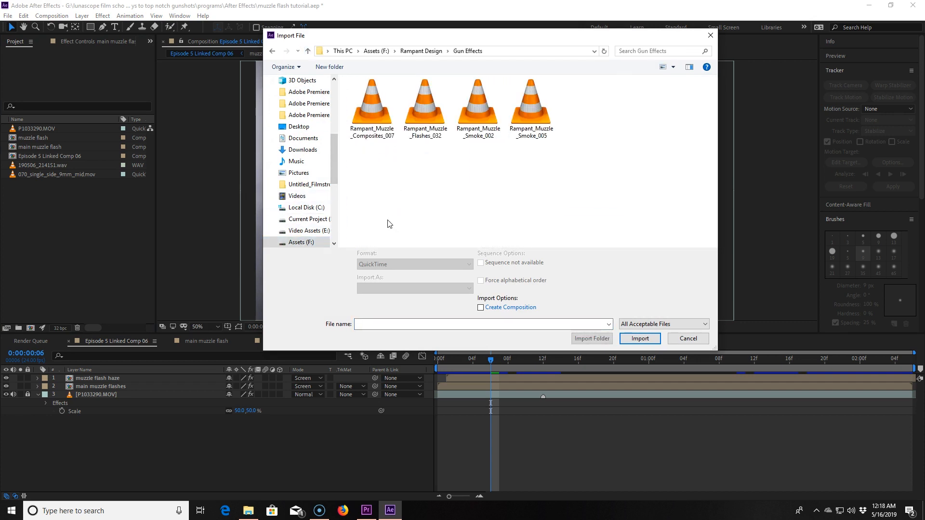
{"action": "left_click", "coordinate": [477, 104]}
{"action": "left_click", "coordinate": [533, 104], "text": "ctrl"}
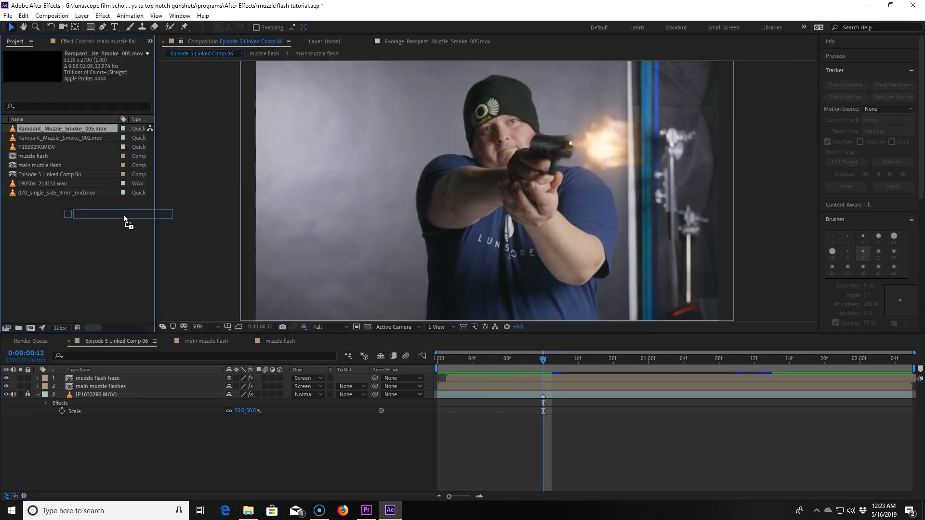
Add Rampant_Muzzle_Smoke_005.mov directly above the gun footage, starting at frame 12, and scale it to 40%
{"action": "left_click_drag", "start_coordinate": [124, 216], "coordinate": [561, 397]}
{"action": "key", "text": "Page_Up"}
{"action": "key", "text": "s"}
{"action": "left_click", "coordinate": [240, 403]}
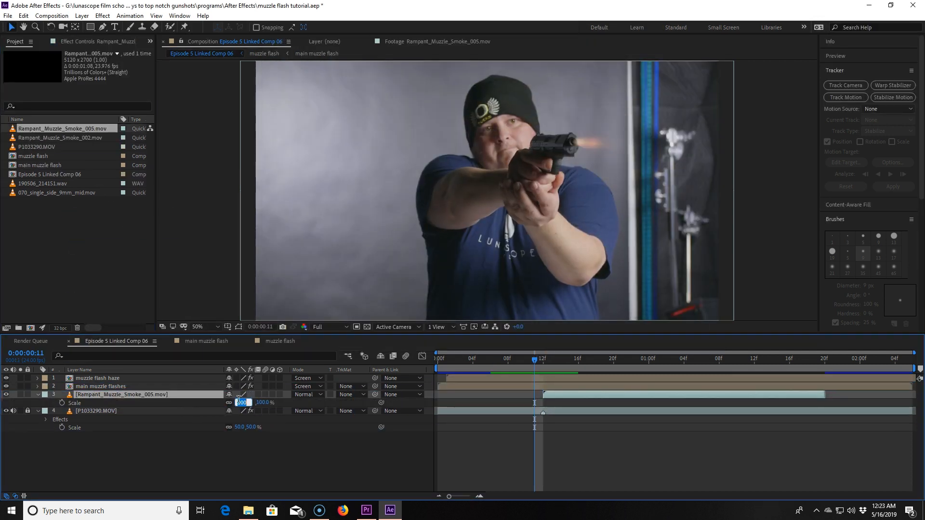
{"action": "type", "text": "40"}
{"action": "key", "text": "Return"}
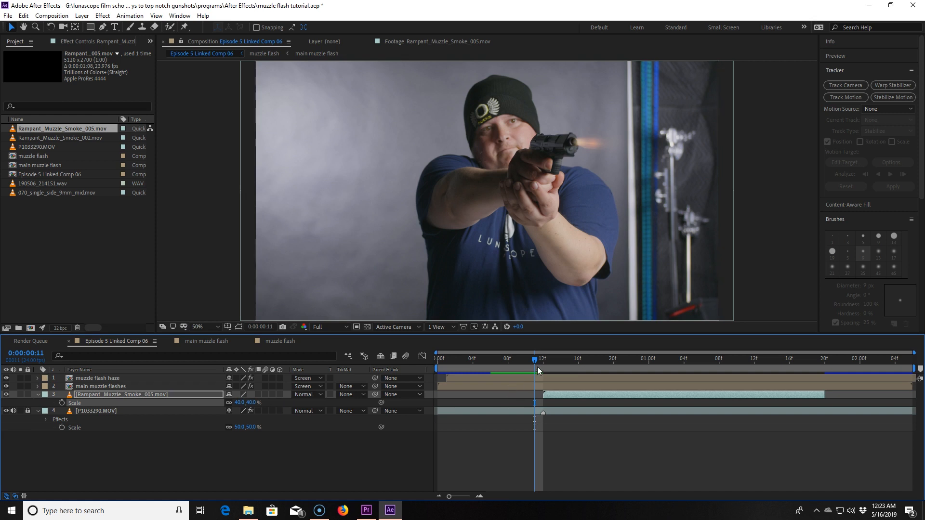
Flip the smoke layer horizontally by setting its scale to -40, 40%
{"action": "left_click_drag", "start_coordinate": [535, 359], "coordinate": [573, 359]}
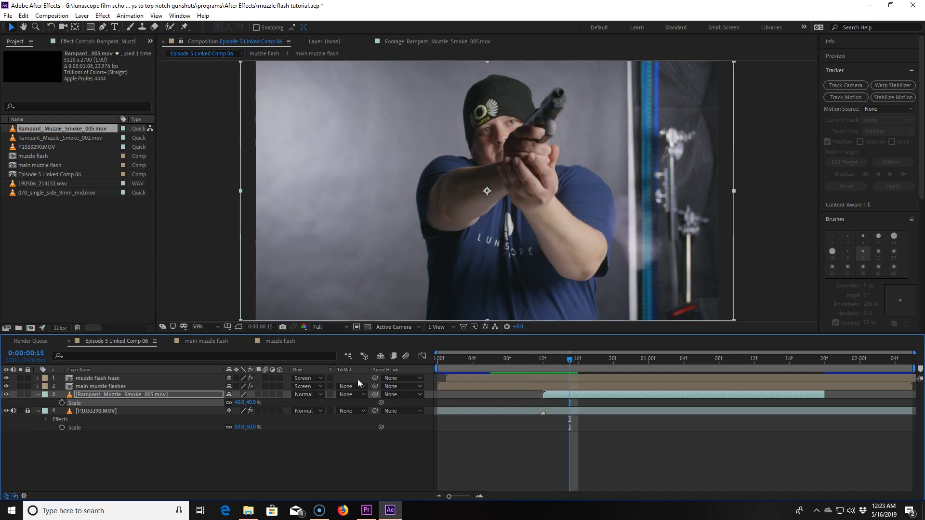
{"action": "left_click", "coordinate": [239, 403]}
{"action": "type", "text": "-40"}
{"action": "key", "text": "Return"}
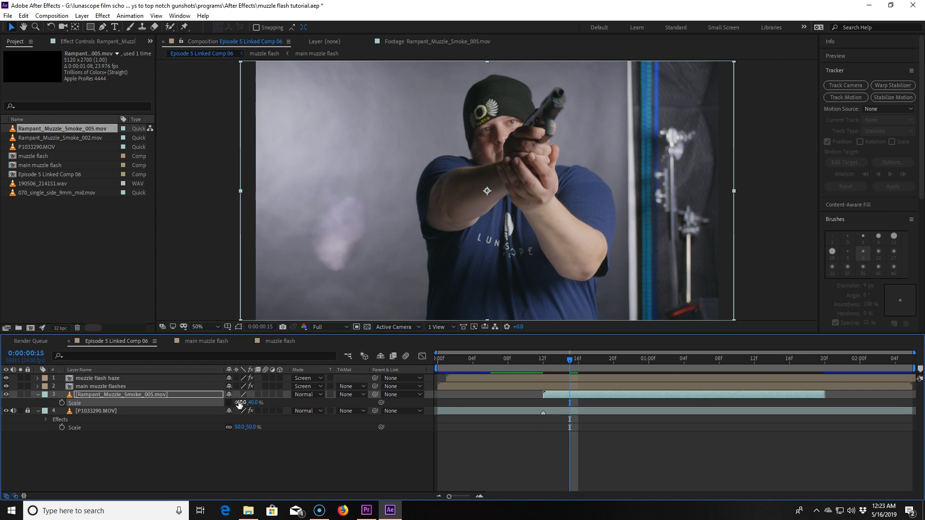
{"action": "left_click", "coordinate": [233, 401]}
{"action": "left_click", "coordinate": [229, 403]}
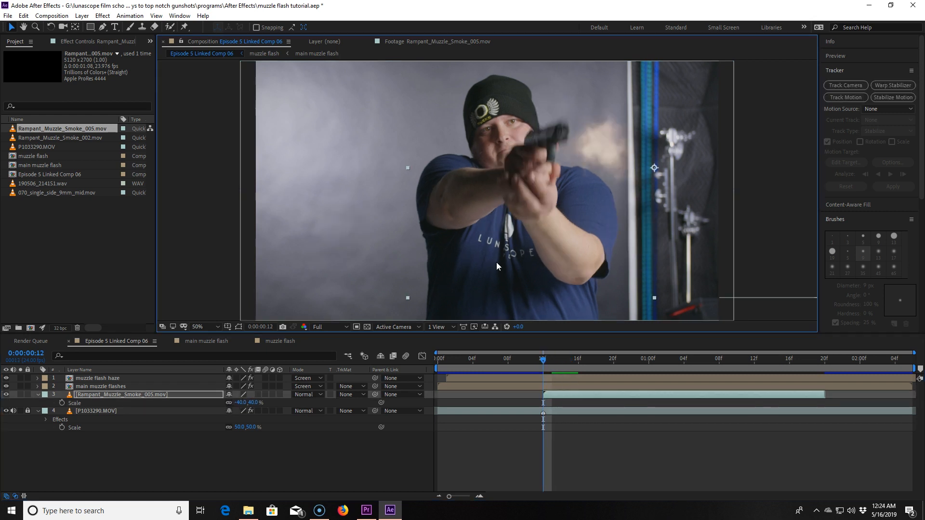
Shift the smoke clip about six frames earlier, keep its start at frame 12, and place the smoke over the gun's muzzle
{"action": "key", "text": "Page_Up"}
{"action": "key", "text": "Page_Down"}
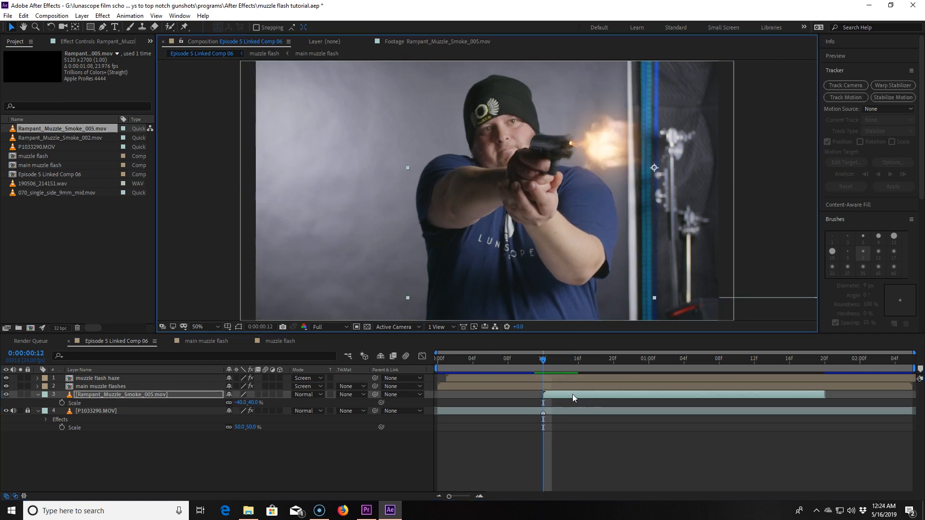
{"action": "left_click_drag", "start_coordinate": [572, 394], "coordinate": [542, 394]}
{"action": "left_click_drag", "start_coordinate": [535, 216], "coordinate": [575, 152]}
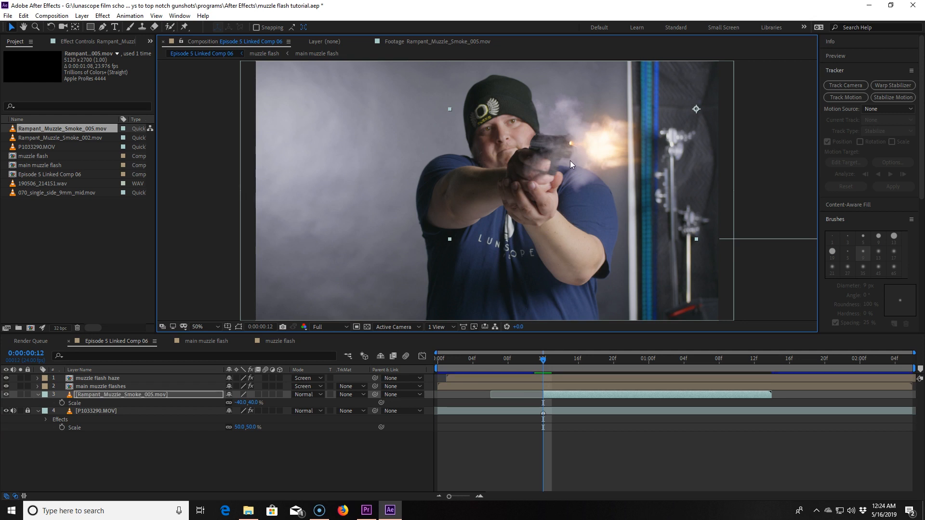
Scale the smoke layer to -25, 25% and reposition the smaller puff at the gun's muzzle
{"action": "left_click", "coordinate": [240, 403]}
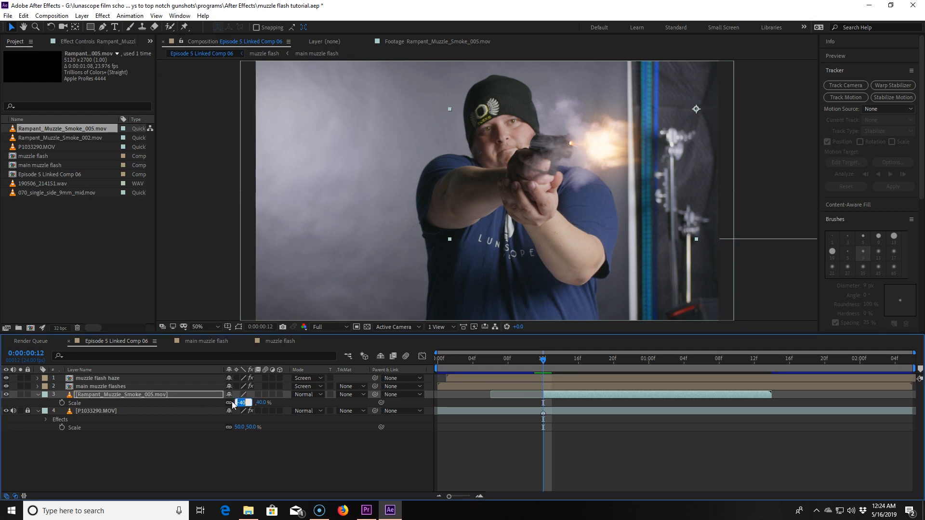
{"action": "type", "text": "-25"}
{"action": "key", "text": "Return"}
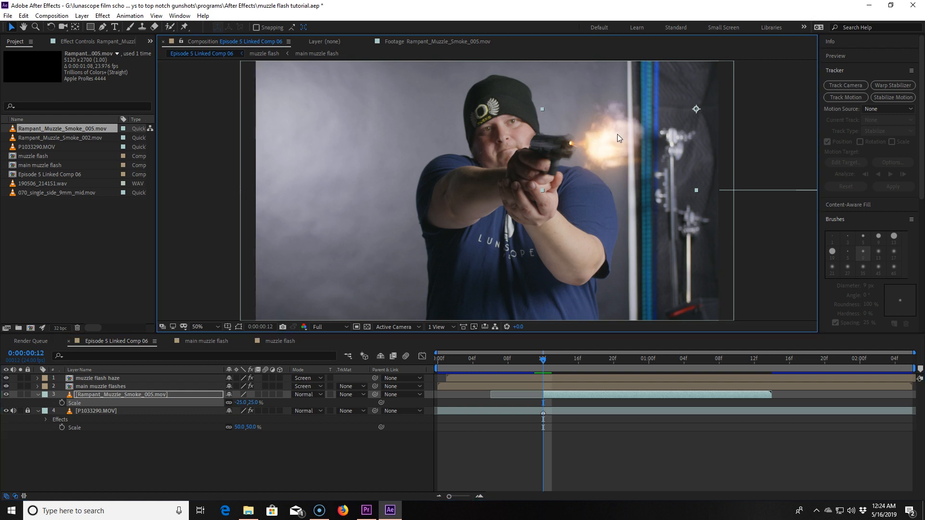
{"action": "left_click_drag", "start_coordinate": [619, 138], "coordinate": [574, 147]}
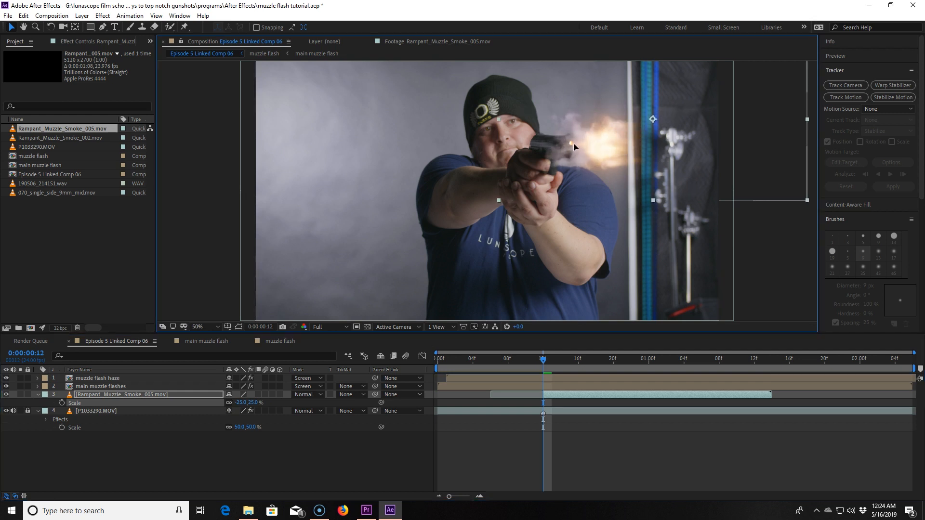
Set the smoke layer's blending mode to Screen and return the playhead to frame 6
{"action": "left_click", "coordinate": [309, 394]}
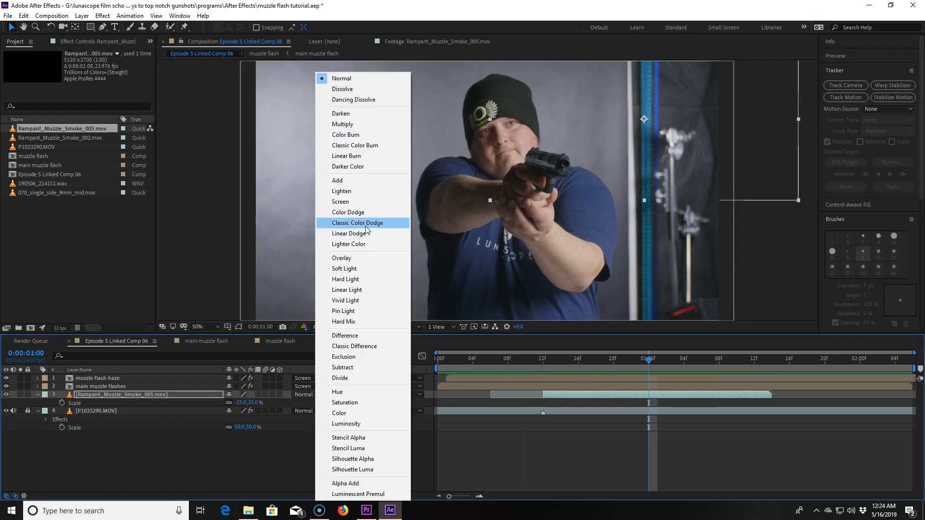
{"action": "left_click", "coordinate": [340, 201]}
{"action": "left_click", "coordinate": [491, 359]}
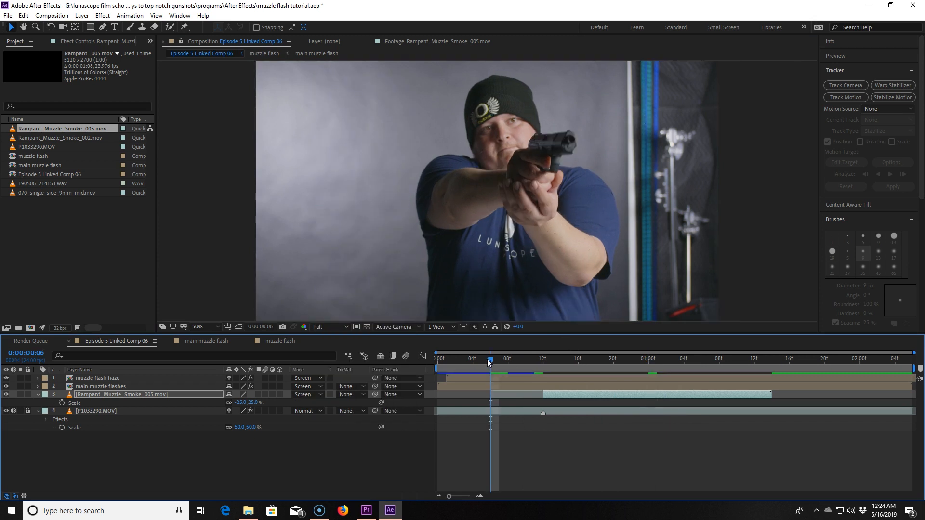
Reduce the smoke layer's opacity to 47% and preview the shot from frame 8
{"action": "key", "text": "t"}
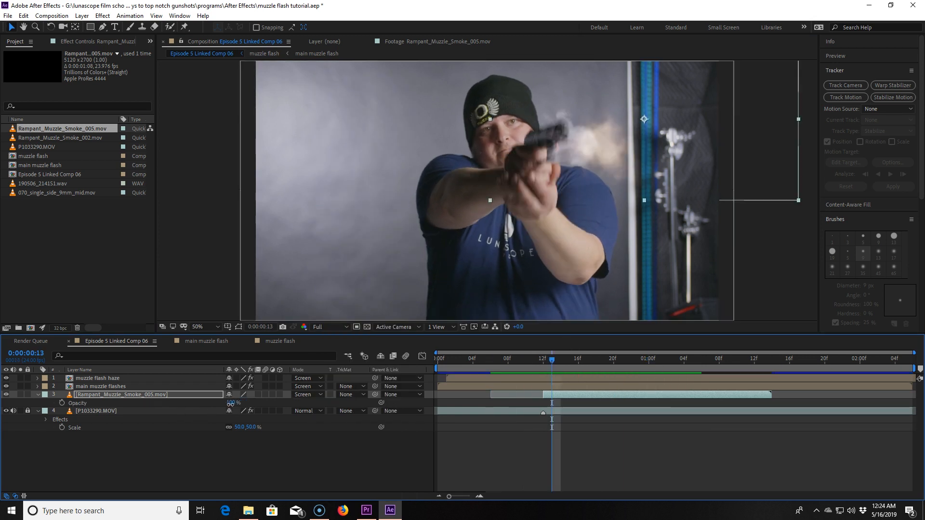
{"action": "left_click_drag", "start_coordinate": [229, 402], "coordinate": [202, 403]}
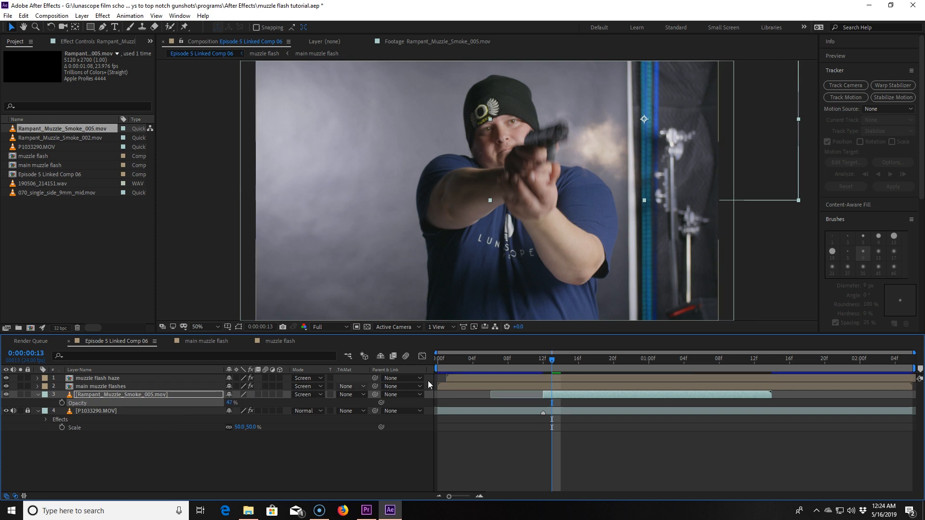
{"action": "left_click", "coordinate": [511, 363]}
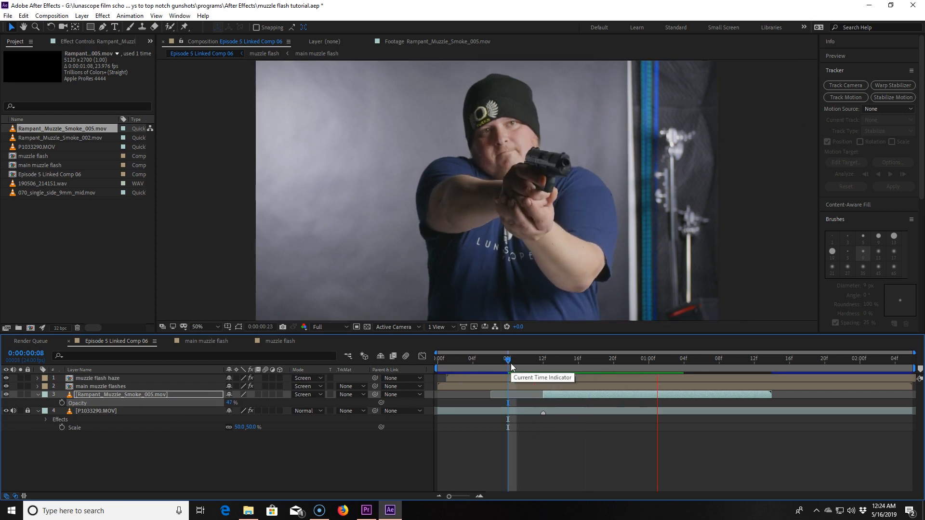
{"action": "key", "text": "space"}
Create a new adjustment layer directly above the P1033290.MOV footage
{"action": "left_click", "coordinate": [82, 16]}
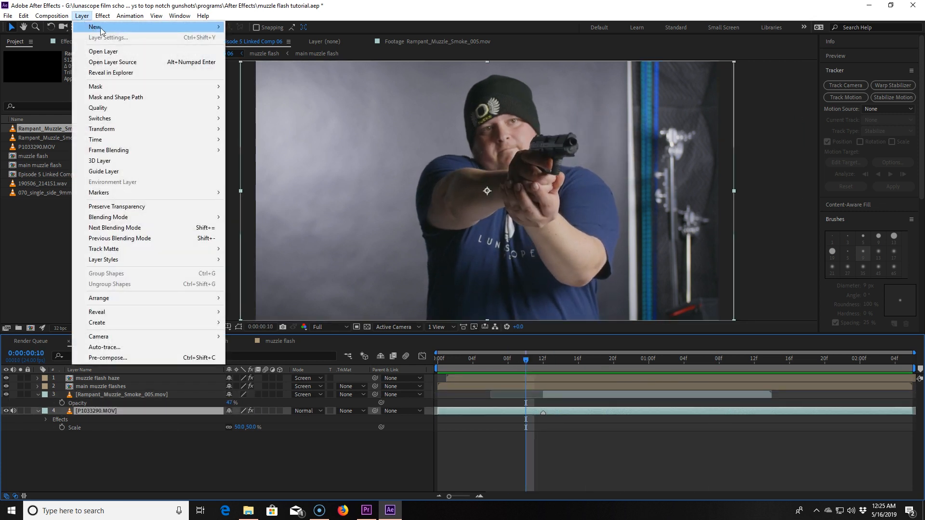
{"action": "mouse_move", "coordinate": [157, 28]}
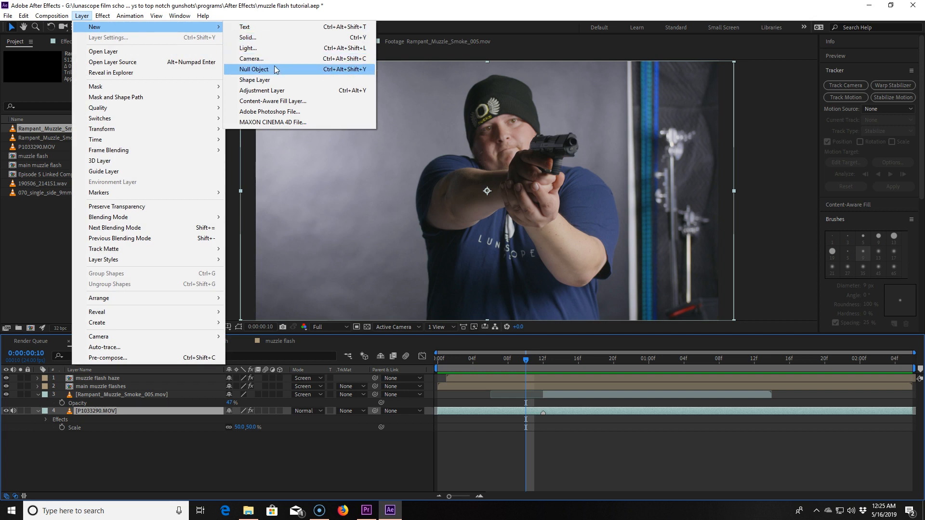
{"action": "left_click", "coordinate": [274, 90]}
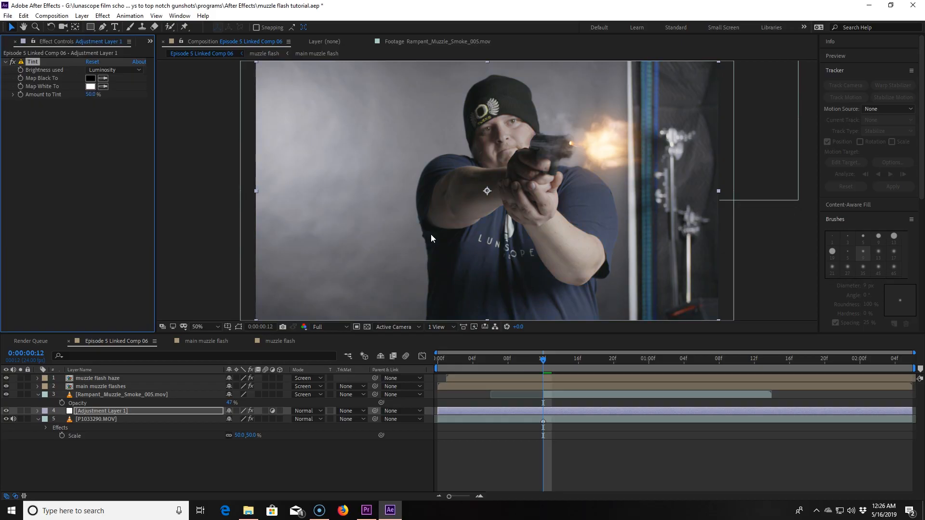
Set the Tint effect's Map Black To color to red AD0B0B on the adjustment layer
{"action": "left_click", "coordinate": [89, 79]}
{"action": "left_click", "coordinate": [127, 63]}
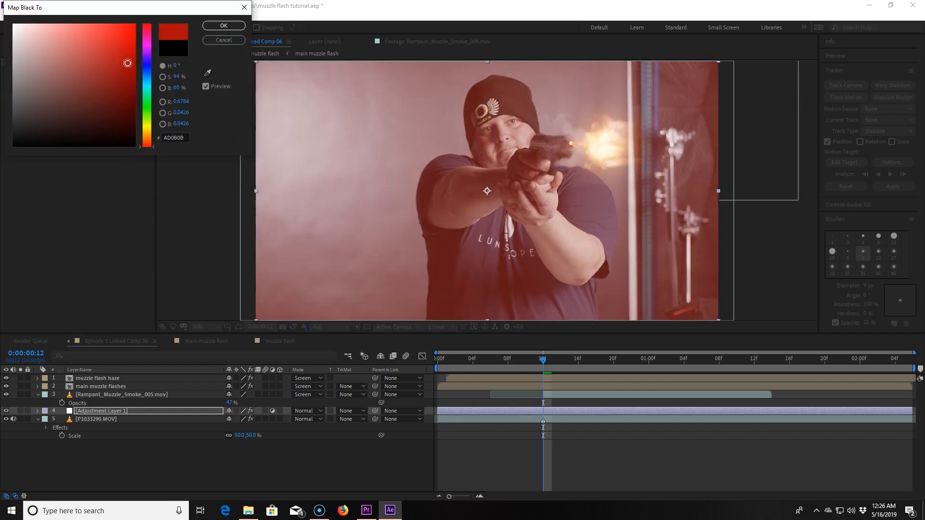
{"action": "left_click", "coordinate": [217, 24]}
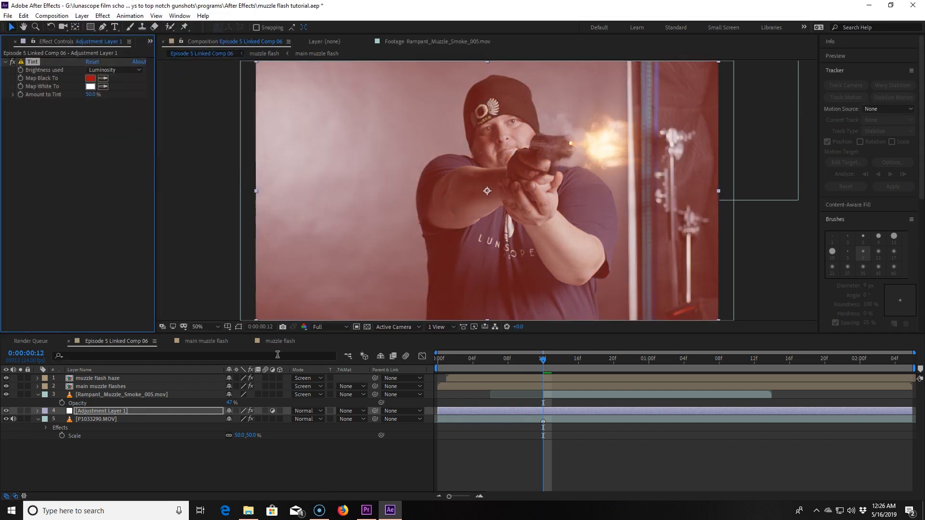
Delete the Tint effect from the adjustment layer
{"action": "left_click", "coordinate": [169, 410]}
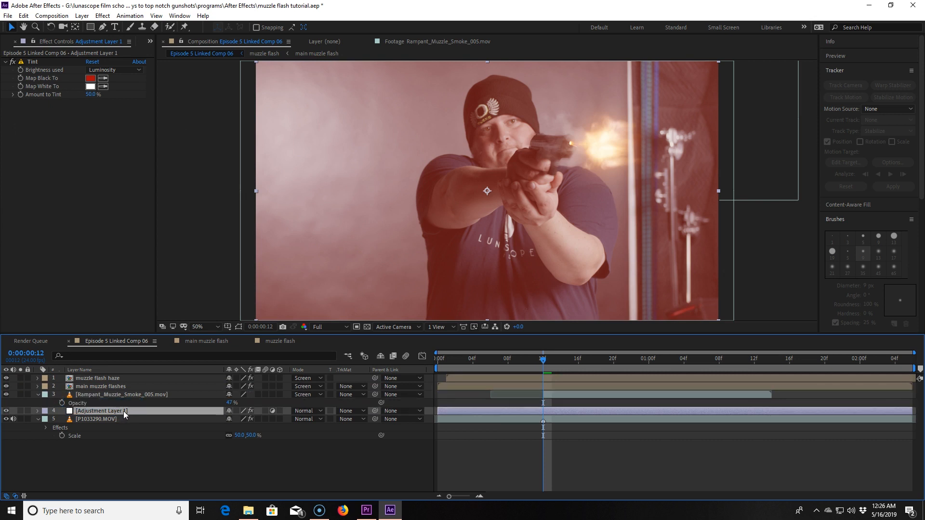
{"action": "left_click", "coordinate": [30, 62]}
{"action": "key", "text": "Delete"}
Draw a closed Pen mask on the adjustment layer around the shooter and the muzzle flash, extending below the frame's lower edge
{"action": "left_click", "coordinate": [103, 26]}
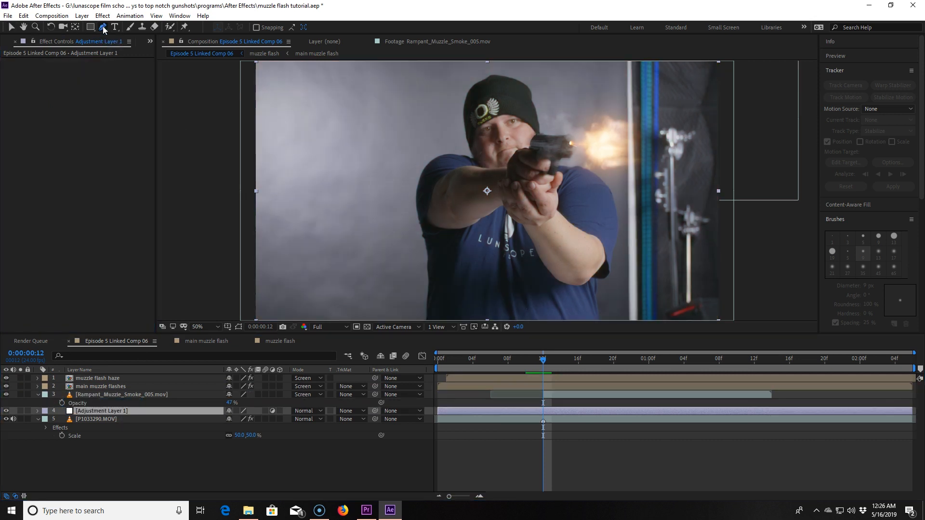
{"action": "left_click", "coordinate": [594, 317]}
{"action": "left_click", "coordinate": [594, 280]}
{"action": "left_click", "coordinate": [601, 239]}
{"action": "left_click", "coordinate": [593, 188]}
{"action": "left_click", "coordinate": [570, 172]}
{"action": "left_click", "coordinate": [592, 172]}
{"action": "left_click", "coordinate": [623, 172]}
{"action": "left_click", "coordinate": [638, 143]}
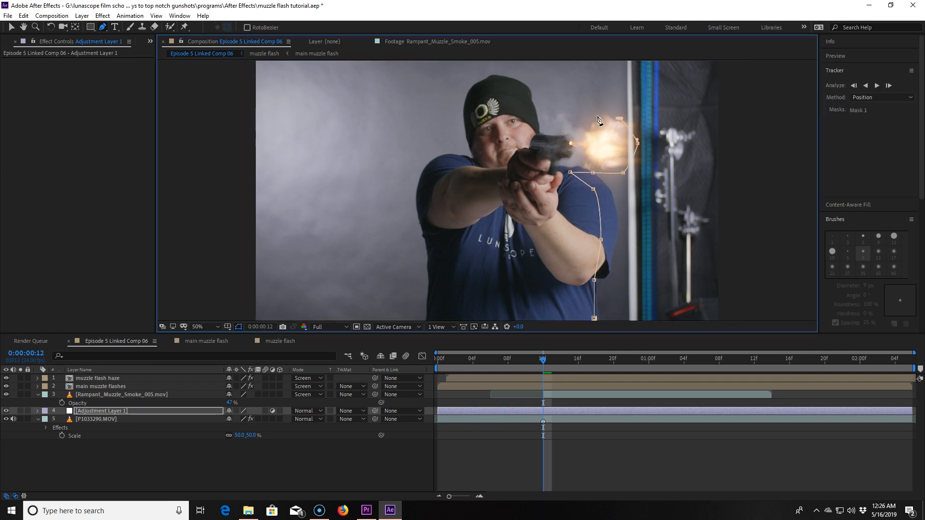
{"action": "left_click", "coordinate": [591, 116]}
{"action": "left_click", "coordinate": [525, 87]}
{"action": "left_click", "coordinate": [497, 79]}
{"action": "left_click", "coordinate": [469, 115]}
{"action": "left_click", "coordinate": [475, 156]}
{"action": "left_click", "coordinate": [449, 157]}
{"action": "left_click", "coordinate": [424, 180]}
{"action": "left_click", "coordinate": [423, 215]}
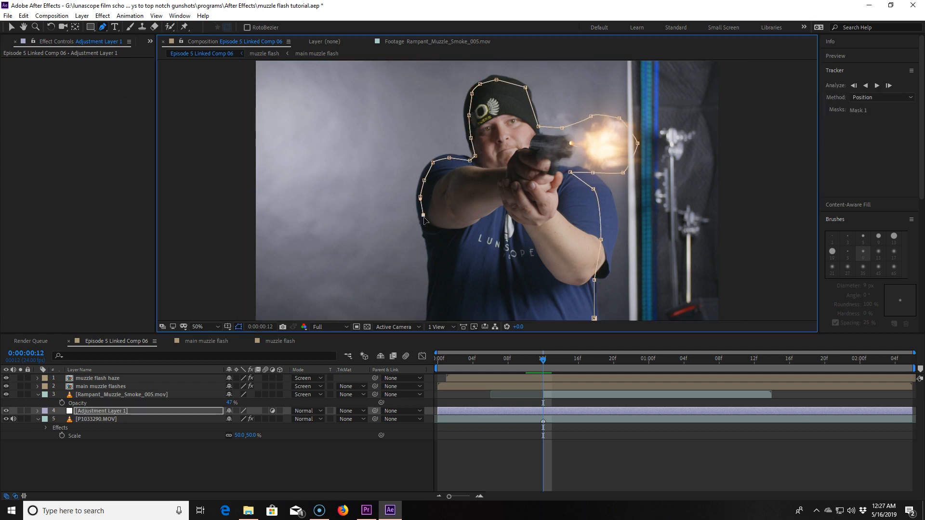
{"action": "left_click", "coordinate": [428, 234]}
{"action": "left_click", "coordinate": [429, 256]}
{"action": "left_click", "coordinate": [432, 275]}
{"action": "left_click", "coordinate": [432, 306]}
{"action": "left_click_drag", "start_coordinate": [431, 305], "coordinate": [435, 256]}
{"action": "left_click", "coordinate": [438, 284]}
{"action": "left_click", "coordinate": [600, 296]}
{"action": "left_click", "coordinate": [598, 269]}
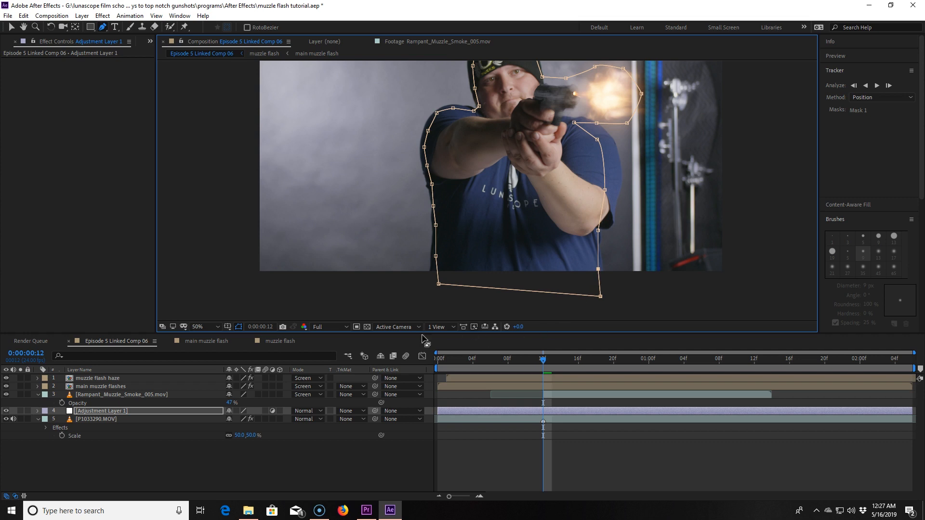
Set a Mask Path keyframe for the adjustment layer's mask at frame 12
{"action": "left_click", "coordinate": [105, 409]}
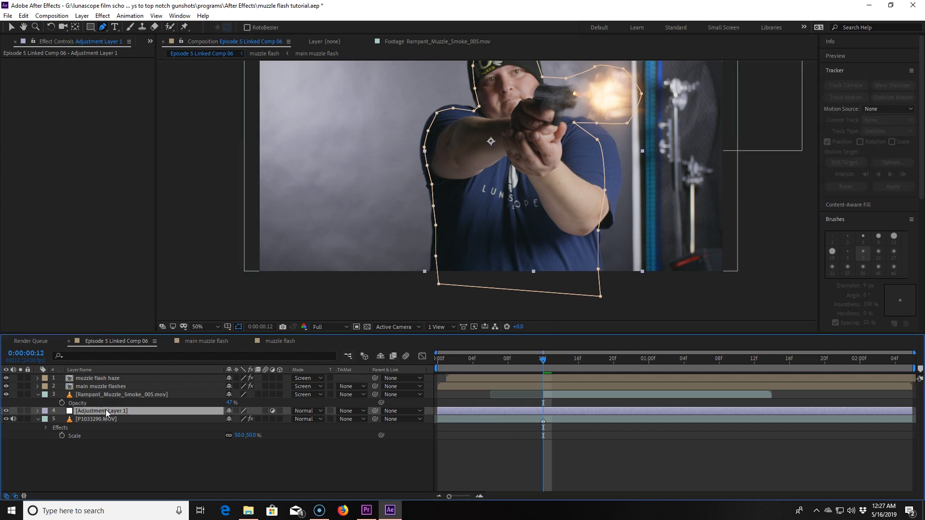
{"action": "key", "text": "m"}
{"action": "left_click", "coordinate": [71, 428]}
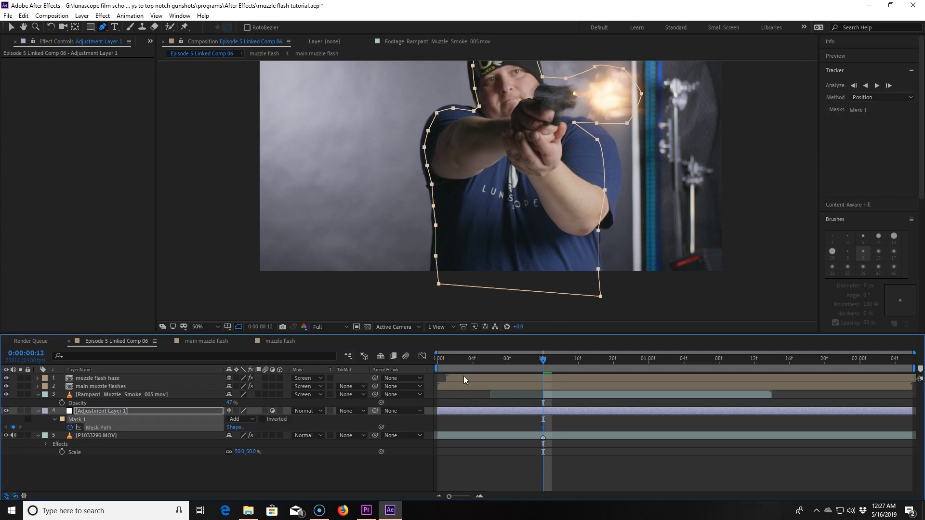
Reshape the mask at frame 11 to fit the shooter and the smaller flash at the muzzle
{"action": "key", "text": "Page_Up"}
{"action": "key", "text": "v"}
{"action": "left_click", "coordinate": [597, 140]}
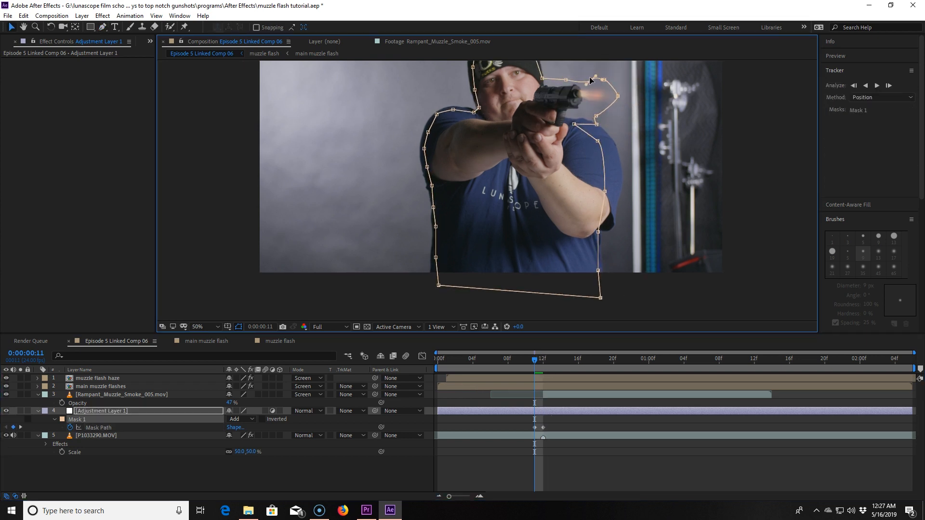
Adjust the mask at frame 13 to follow the recoiling gun, and return to frame 11
{"action": "key", "text": "Page_Down"}
{"action": "key", "text": "Page_Down"}
{"action": "left_click_drag", "start_coordinate": [568, 89], "coordinate": [562, 91]}
{"action": "key", "text": "Page_Down"}
{"action": "mouse_move", "coordinate": [536, 359]}
{"action": "left_mouse_down"}
{"action": "mouse_move", "coordinate": [516, 360]}
{"action": "mouse_move", "coordinate": [534, 360]}
{"action": "left_mouse_up"}
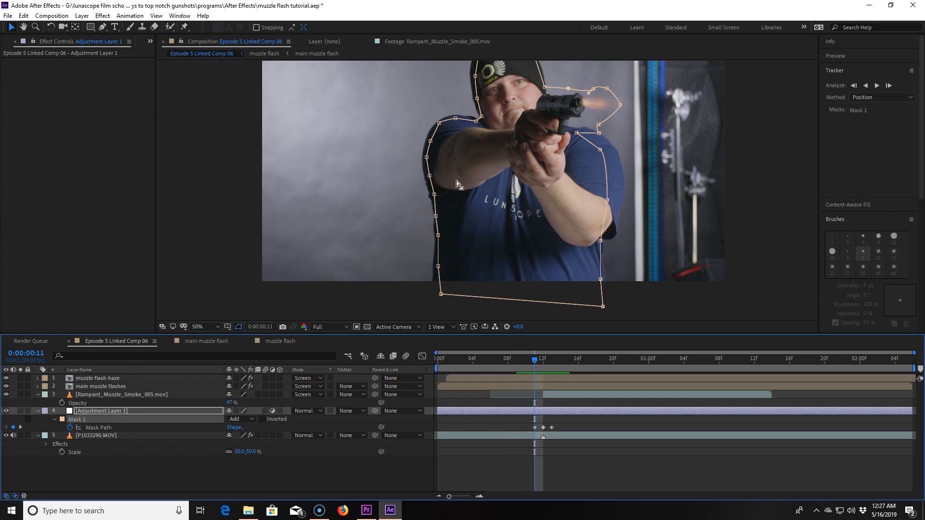
Apply a Curves effect to Adjustment Layer 1 at frame 12
{"action": "key", "text": "Page_Down"}
{"action": "key", "text": "ctrl+space"}
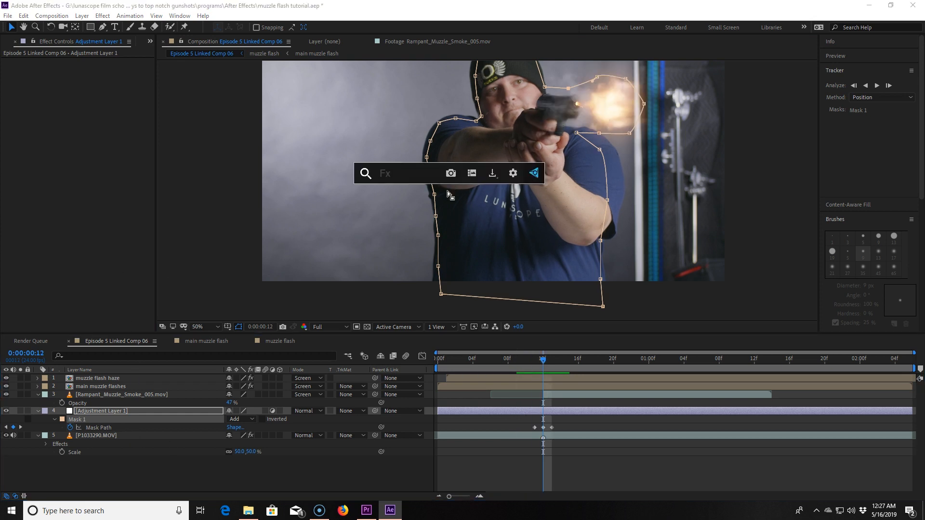
{"action": "type", "text": "curves"}
{"action": "key", "text": "Return"}
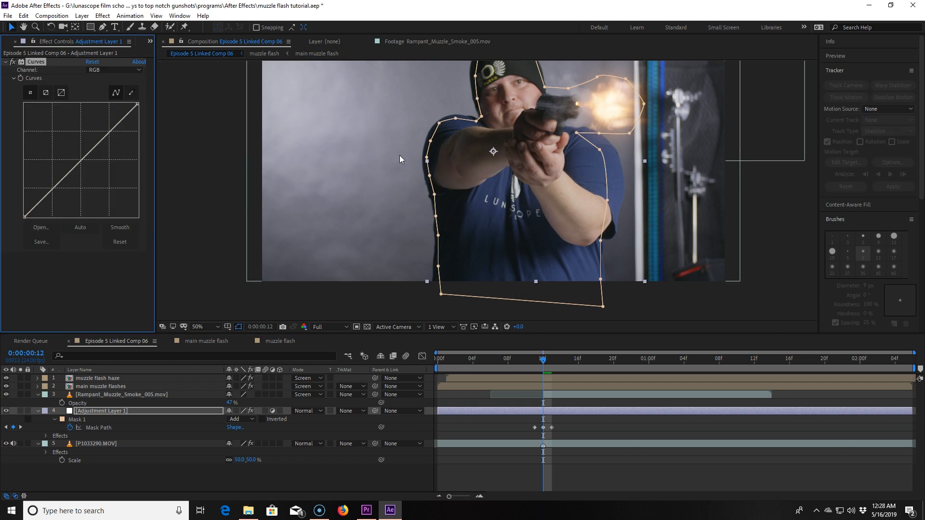
Raise the RGB and red curve midtones, lower the blue curve slightly, and compare the image with Curves off and on
{"action": "mouse_move", "coordinate": [100, 141]}
{"action": "left_mouse_down"}
{"action": "mouse_move", "coordinate": [94, 132]}
{"action": "mouse_move", "coordinate": [92, 148]}
{"action": "left_mouse_up"}
{"action": "left_click", "coordinate": [113, 70]}
{"action": "left_click", "coordinate": [99, 88]}
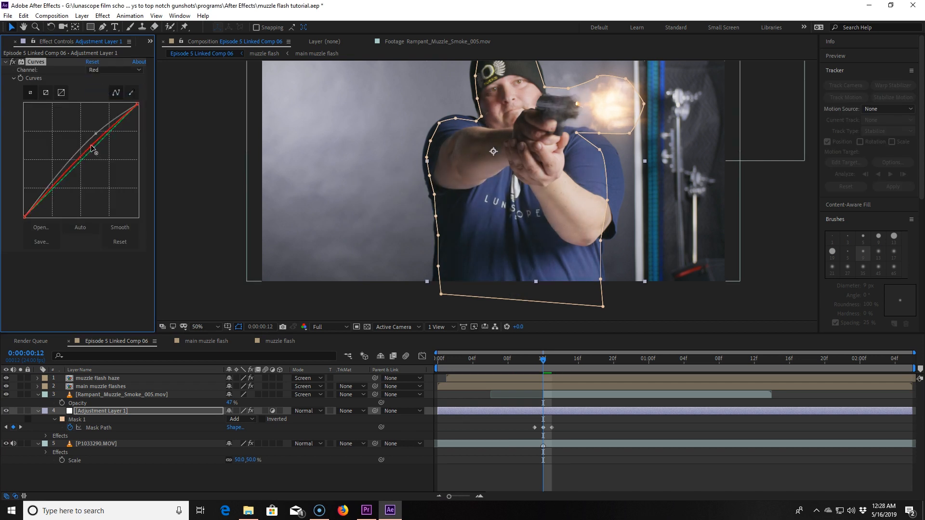
{"action": "left_click", "coordinate": [114, 69]}
{"action": "left_click", "coordinate": [102, 112]}
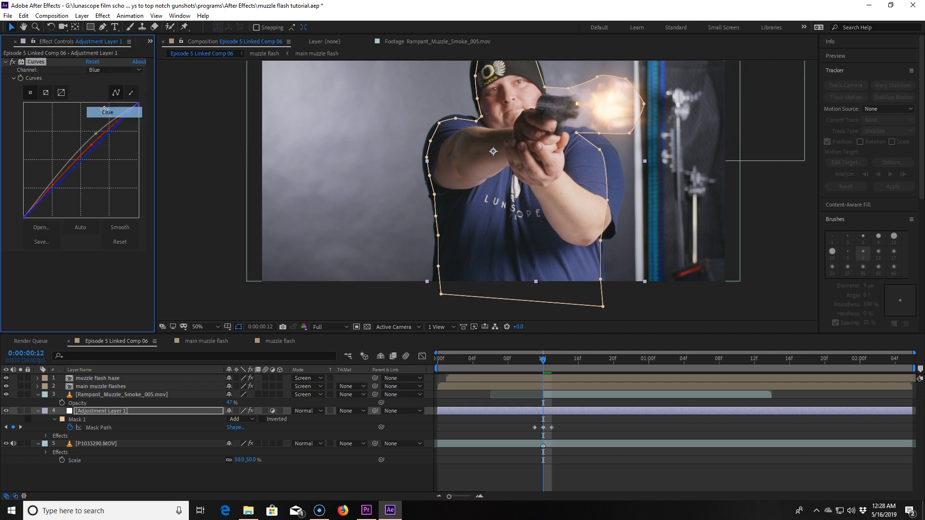
{"action": "left_click_drag", "start_coordinate": [90, 152], "coordinate": [93, 155]}
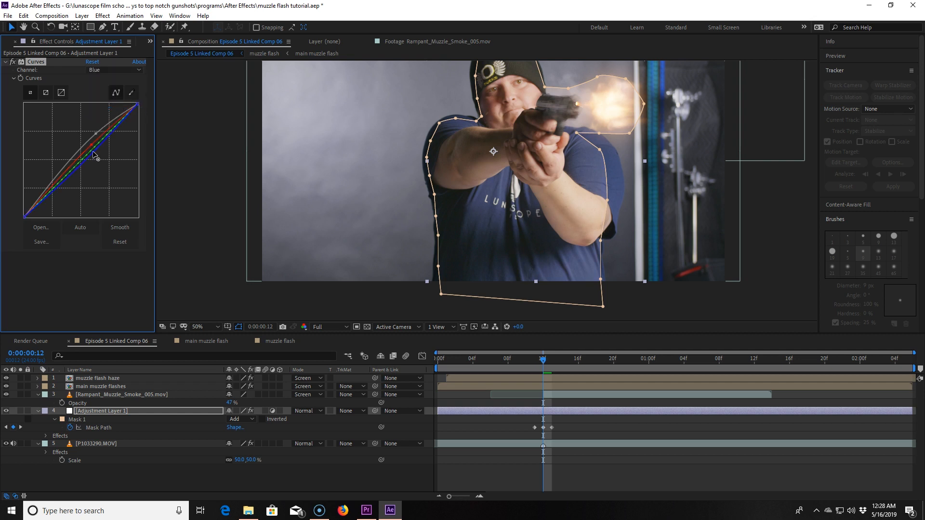
{"action": "left_click", "coordinate": [13, 63]}
{"action": "left_click", "coordinate": [12, 62]}
{"action": "left_click", "coordinate": [12, 62]}
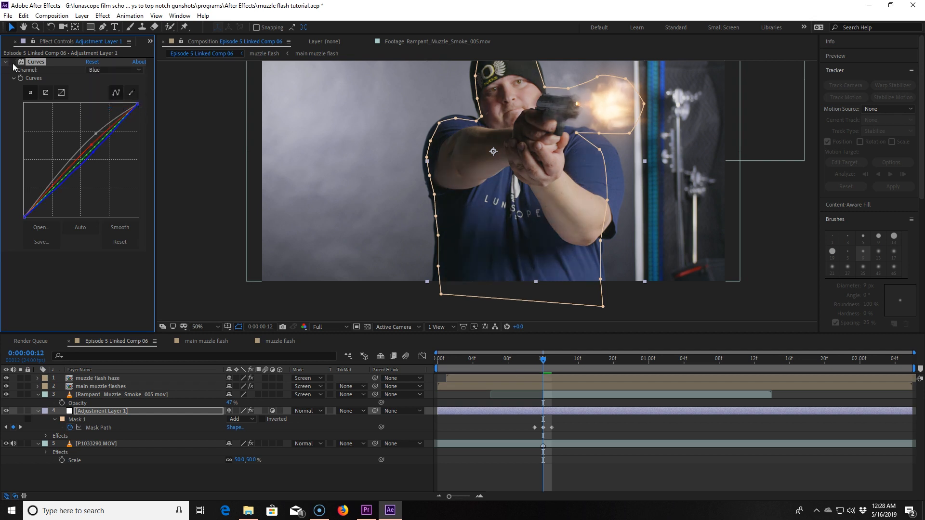
{"action": "left_click", "coordinate": [12, 62]}
Set Adjustment Layer 1's opacity to 30% and keyframe it at frame 12
{"action": "left_click", "coordinate": [111, 411]}
{"action": "key", "text": "t"}
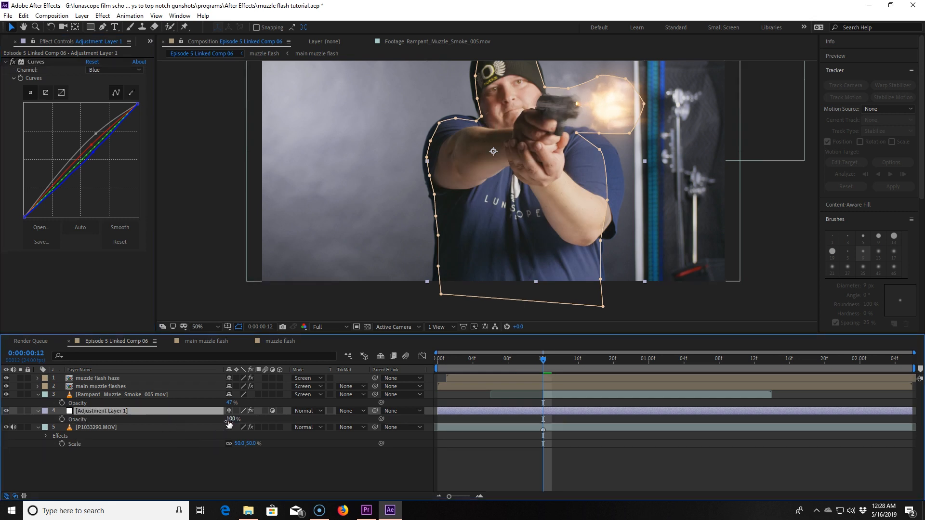
{"action": "left_click_drag", "start_coordinate": [218, 420], "coordinate": [197, 419]}
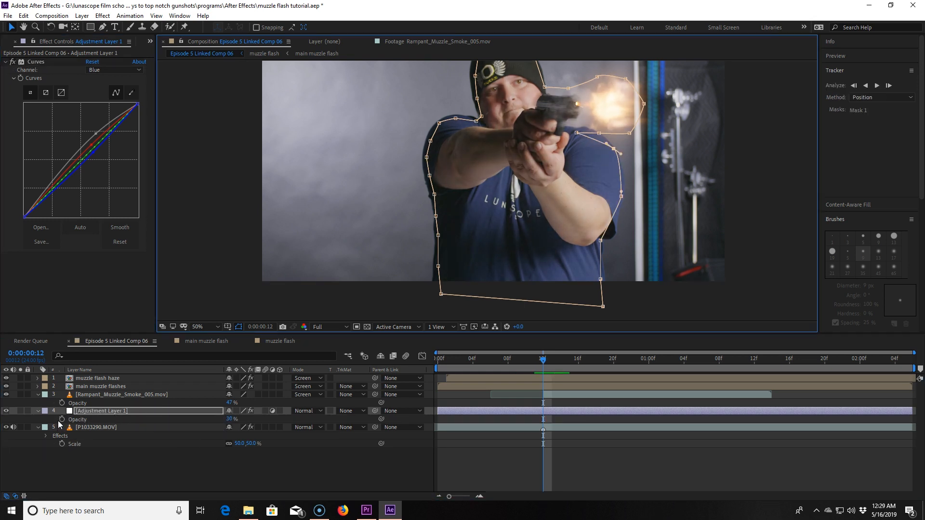
{"action": "left_click", "coordinate": [62, 419]}
Keyframe Adjustment Layer 1's opacity to 15% at frame 11 and 0% at frame 10
{"action": "key", "text": "Page_Up"}
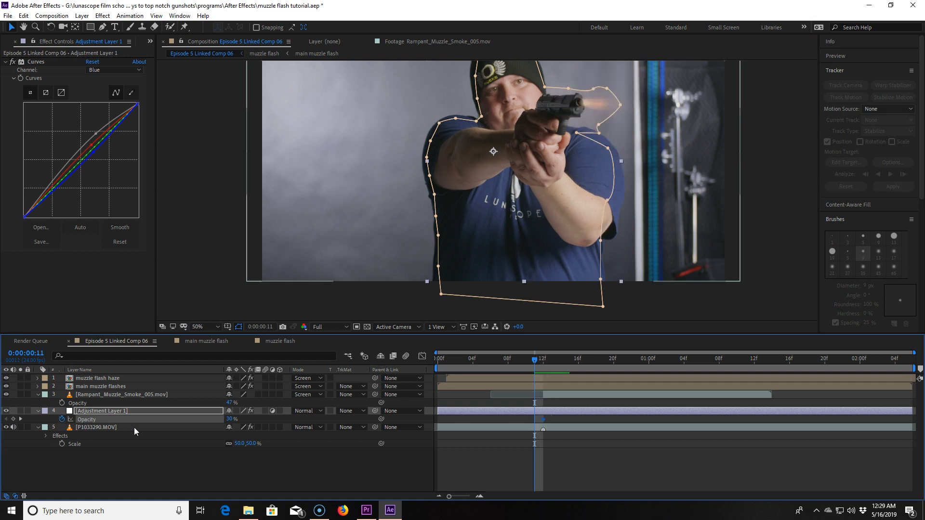
{"action": "left_click", "coordinate": [228, 419]}
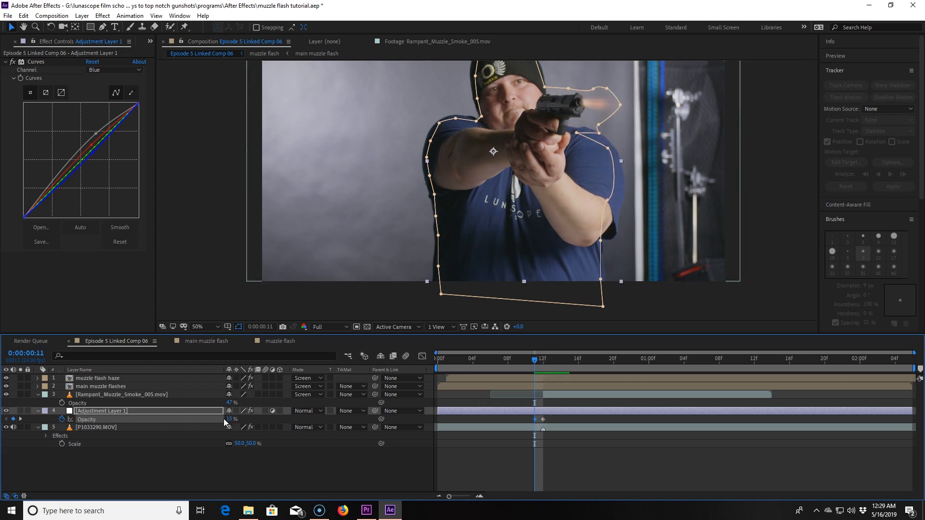
{"action": "key", "text": "Page_Up"}
{"action": "left_click", "coordinate": [229, 419]}
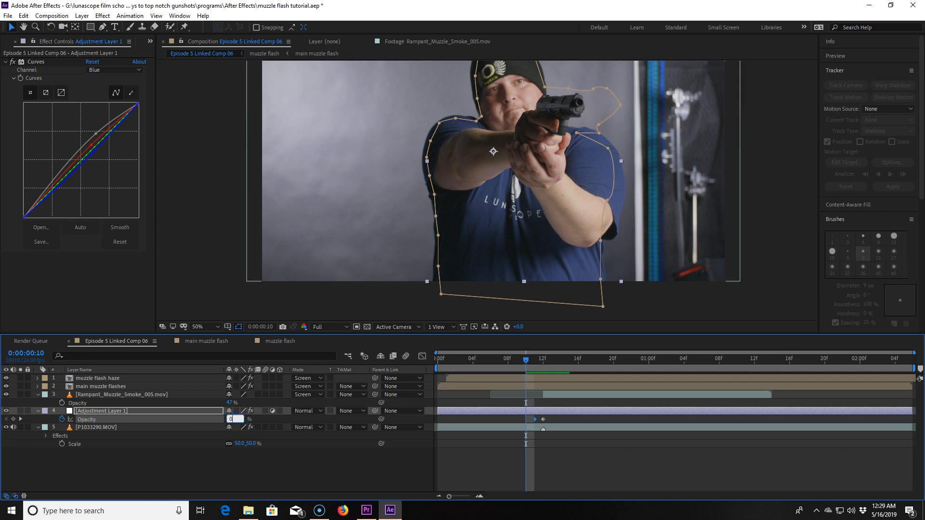
{"action": "type", "text": "0"}
{"action": "key", "text": "Return"}
Keyframe Adjustment Layer 1's opacity to 15% at frame 13 and 0% at frame 14, and adjust its mask feather
{"action": "key", "text": "Page_Down"}
{"action": "key", "text": "Page_Down"}
{"action": "key", "text": "Page_Down"}
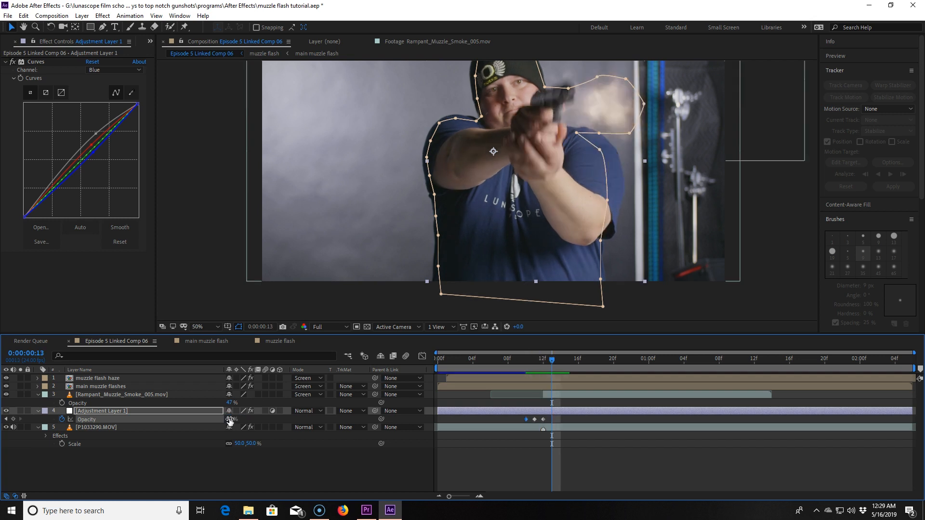
{"action": "left_click", "coordinate": [228, 419]}
{"action": "type", "text": "15"}
{"action": "key", "text": "Return"}
{"action": "key", "text": "Page_Down"}
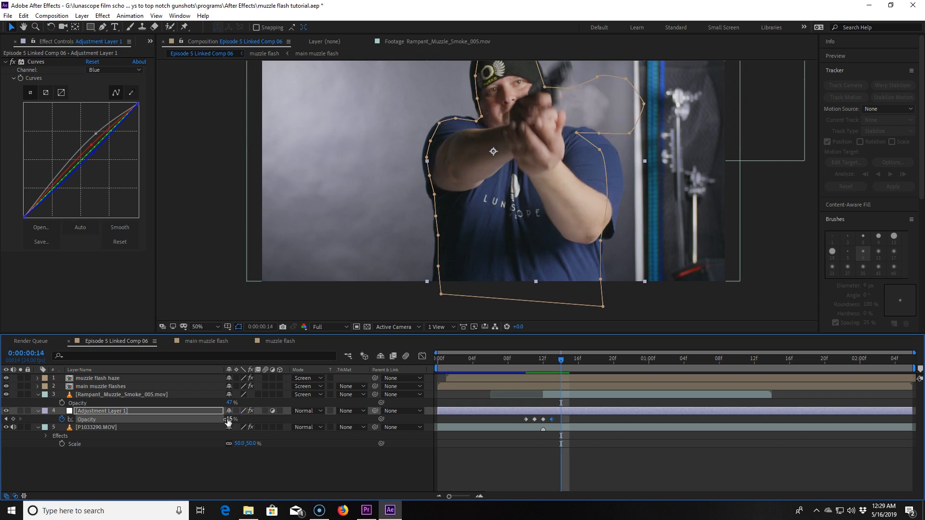
{"action": "left_click", "coordinate": [228, 419]}
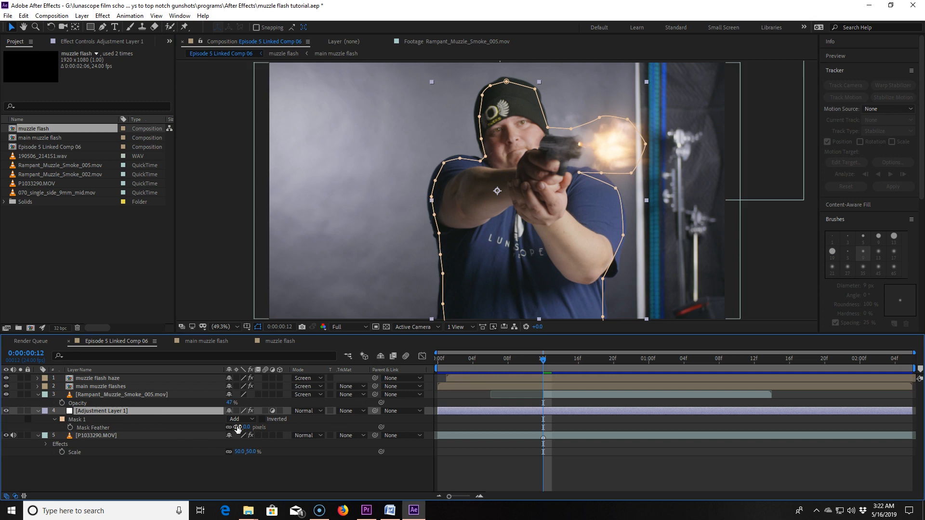
{"action": "left_click_drag", "start_coordinate": [238, 428], "coordinate": [238, 429]}
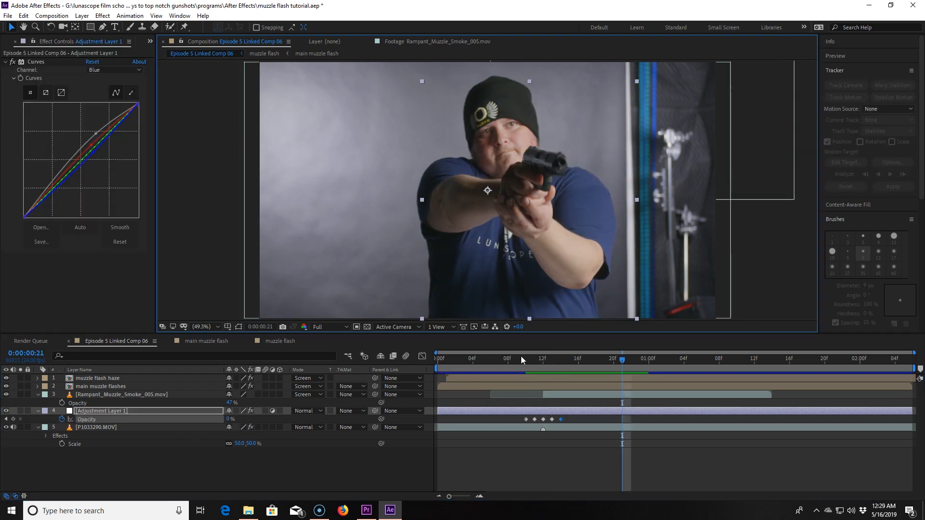
Play back the shot from frame 9 to check the light on the shooter
{"action": "left_click_drag", "start_coordinate": [626, 360], "coordinate": [517, 361]}
{"action": "key", "text": "space"}
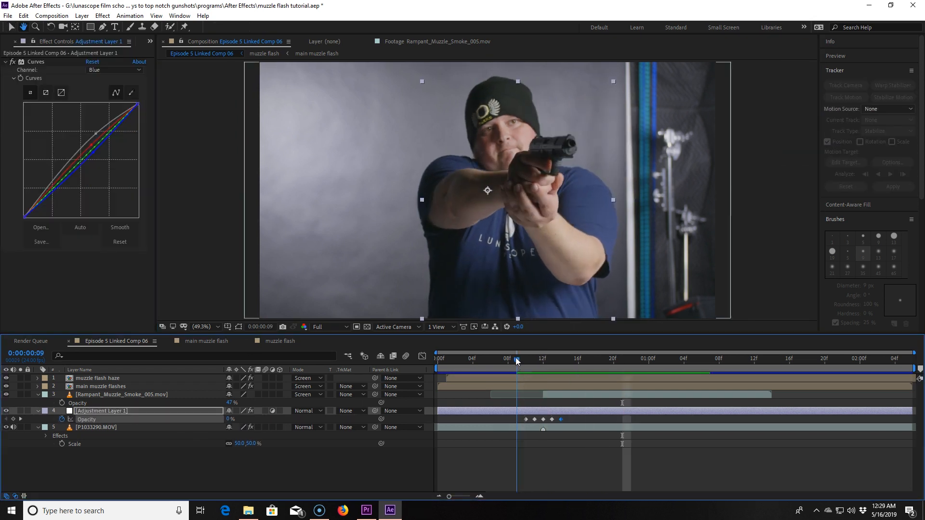
{"action": "key", "text": "space"}
{"action": "key", "text": "space"}
Add a second adjustment layer above Adjustment Layer 1
{"action": "left_click", "coordinate": [115, 288]}
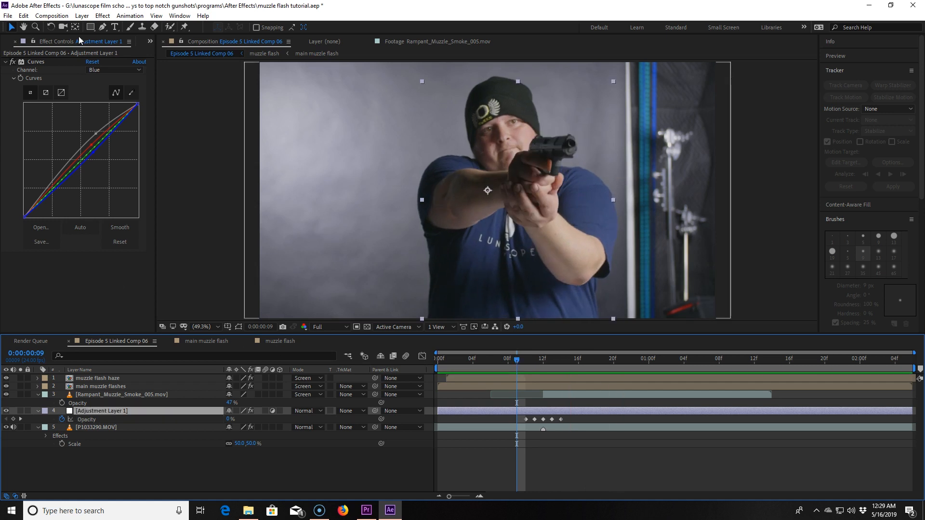
{"action": "left_click", "coordinate": [80, 15]}
{"action": "mouse_move", "coordinate": [125, 28]}
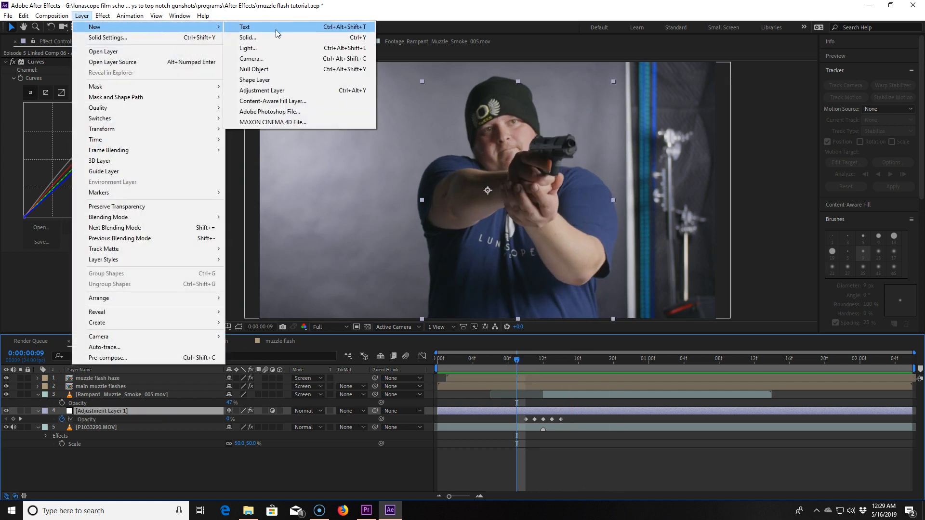
{"action": "left_click", "coordinate": [262, 90]}
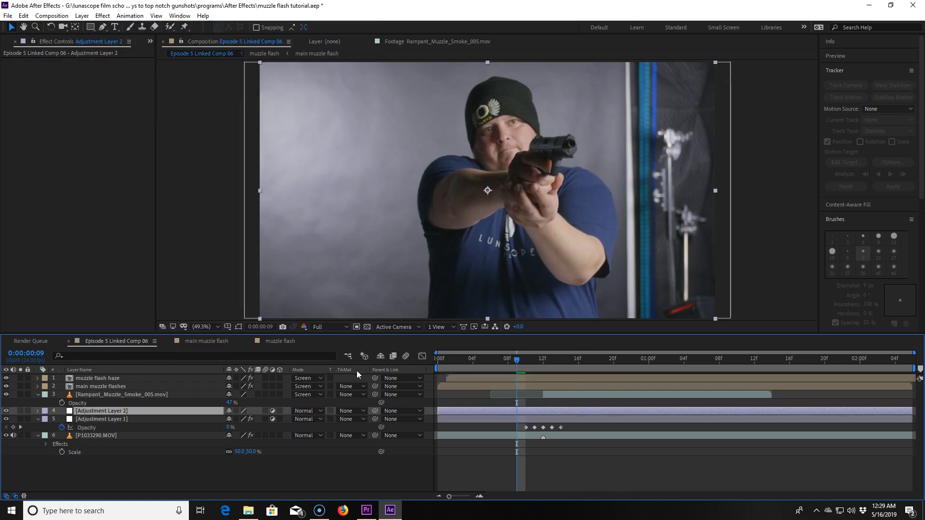
Draw a closed Pen mask around the shooter's face and the front of his hat on Adjustment Layer 2 at frame 12
{"action": "left_click", "coordinate": [543, 357]}
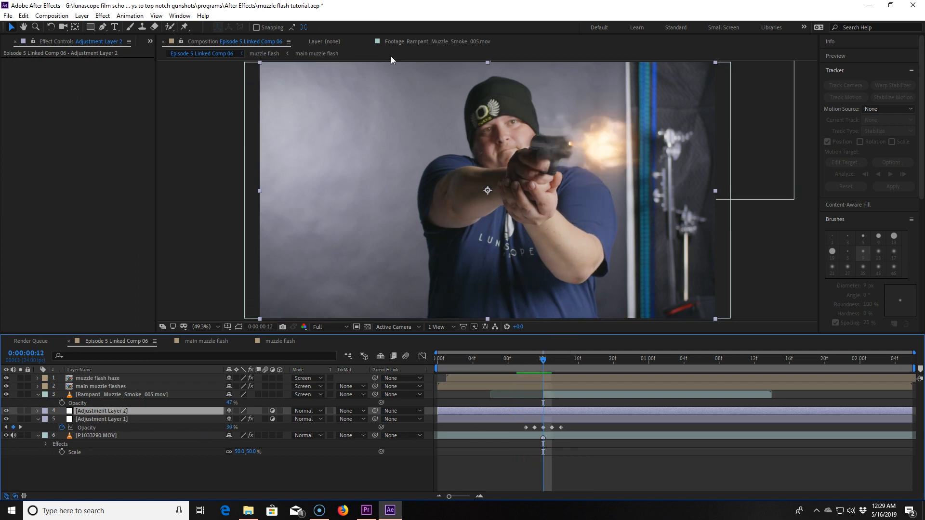
{"action": "key", "text": "g"}
{"action": "left_click", "coordinate": [517, 89]}
{"action": "left_click", "coordinate": [499, 86]}
{"action": "left_click", "coordinate": [483, 87]}
{"action": "left_click", "coordinate": [475, 96]}
{"action": "left_click", "coordinate": [470, 116]}
{"action": "left_click", "coordinate": [472, 129]}
{"action": "left_click", "coordinate": [474, 147]}
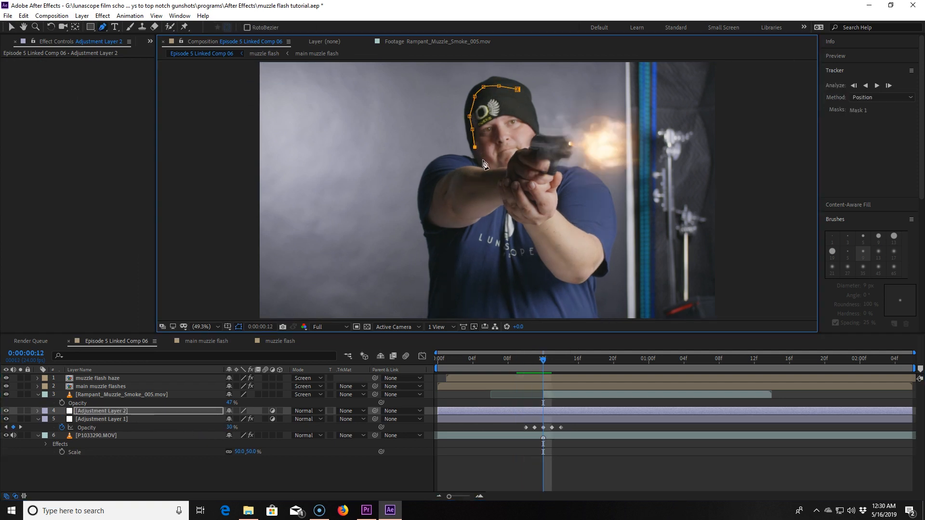
{"action": "left_click", "coordinate": [483, 159]}
{"action": "left_click", "coordinate": [492, 166]}
{"action": "left_click", "coordinate": [505, 167]}
{"action": "left_click", "coordinate": [511, 156]}
{"action": "left_click", "coordinate": [522, 149]}
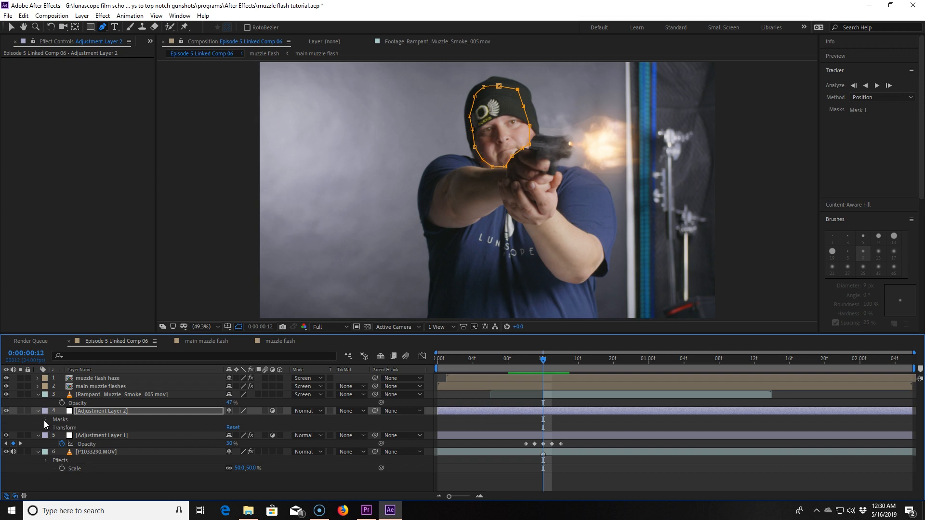
Set a Mask Path keyframe for Adjustment Layer 2's face mask at frame 12
{"action": "left_click", "coordinate": [46, 419]}
{"action": "left_click", "coordinate": [54, 427]}
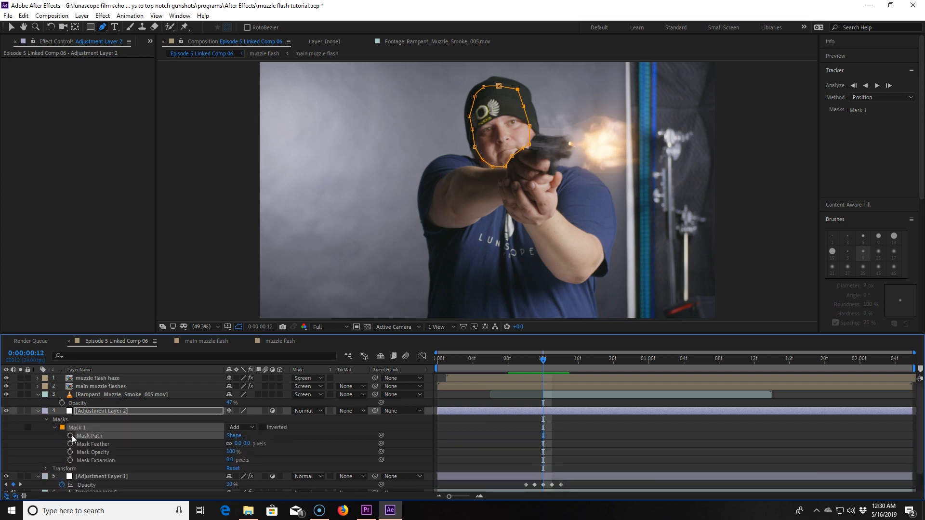
{"action": "left_click", "coordinate": [70, 435]}
Reshape the face mask at frame 11 by shifting points along both sides of the head
{"action": "key", "text": "Page_Up"}
{"action": "left_click", "coordinate": [17, 28]}
{"action": "left_click_drag", "start_coordinate": [523, 106], "coordinate": [525, 106]}
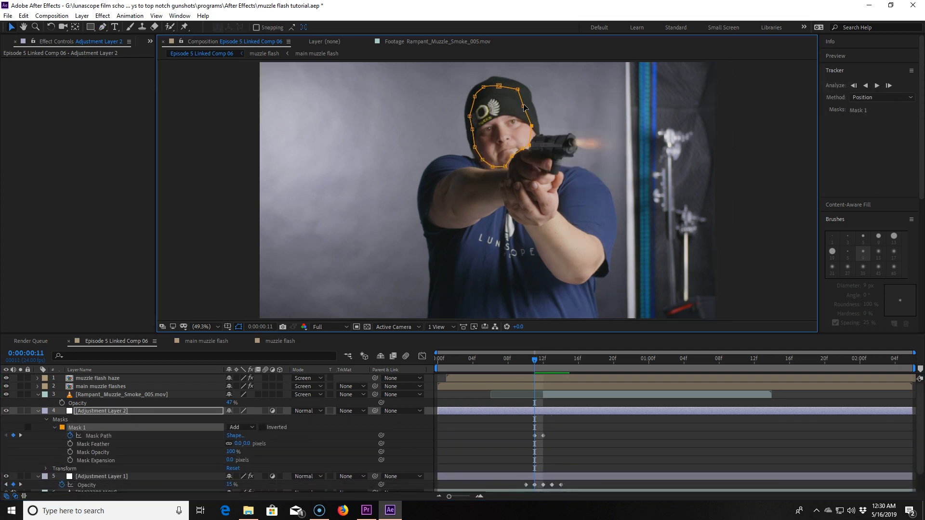
{"action": "left_click_drag", "start_coordinate": [472, 129], "coordinate": [470, 129]}
{"action": "left_click_drag", "start_coordinate": [469, 116], "coordinate": [471, 96]}
Adjust the face mask's points near the gun at frame 13 to follow the recoil
{"action": "key", "text": "Page_Up"}
{"action": "key", "text": "Page_Up"}
{"action": "key", "text": "Page_Down"}
{"action": "key", "text": "Page_Down"}
{"action": "key", "text": "Page_Down"}
{"action": "key", "text": "Page_Down"}
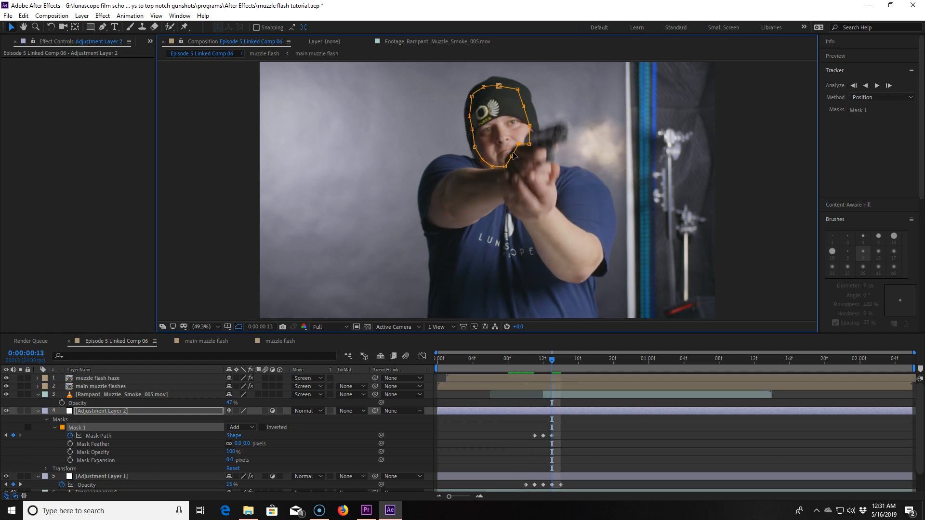
{"action": "key", "text": "Page_Up"}
{"action": "left_click_drag", "start_coordinate": [512, 156], "coordinate": [521, 135]}
Move the whole face mask off the shooter, outside the image area, at frame 14
{"action": "key", "text": "Page_Down"}
{"action": "key", "text": "Page_Down"}
{"action": "left_click_drag", "start_coordinate": [522, 148], "coordinate": [221, 152]}
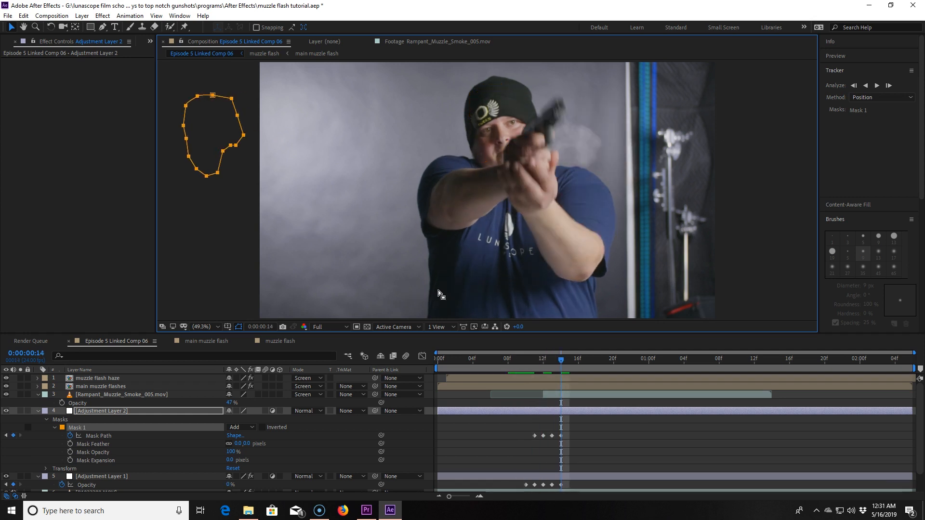
Return to frame 12 and apply a Curves effect to Adjustment Layer 2
{"action": "key", "text": "Page_Up"}
{"action": "key", "text": "Page_Up"}
{"action": "left_click", "coordinate": [149, 411]}
{"action": "key", "text": "ctrl+space"}
{"action": "type", "text": "curves"}
{"action": "key", "text": "Return"}
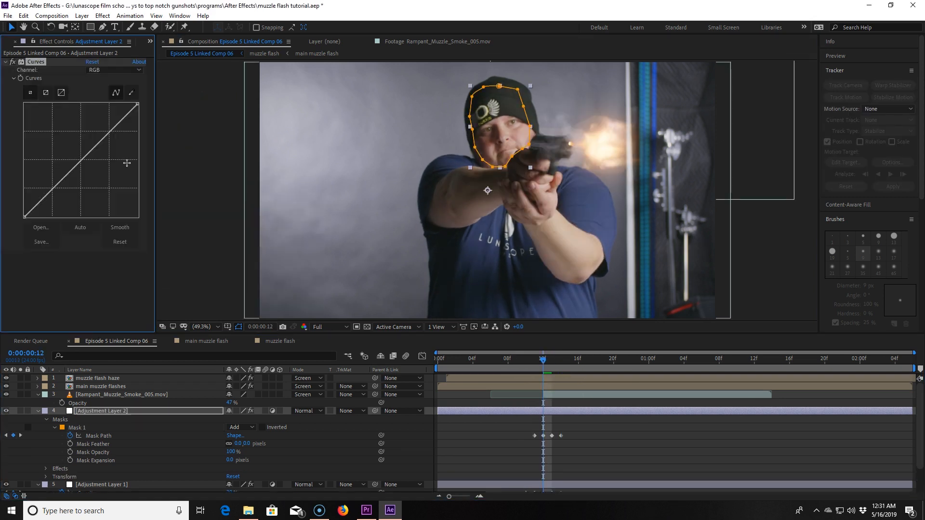
Raise the RGB curve strongly, raise the red curve and lower the blue curve to warm and brighten the face
{"action": "left_click_drag", "start_coordinate": [98, 142], "coordinate": [91, 129]}
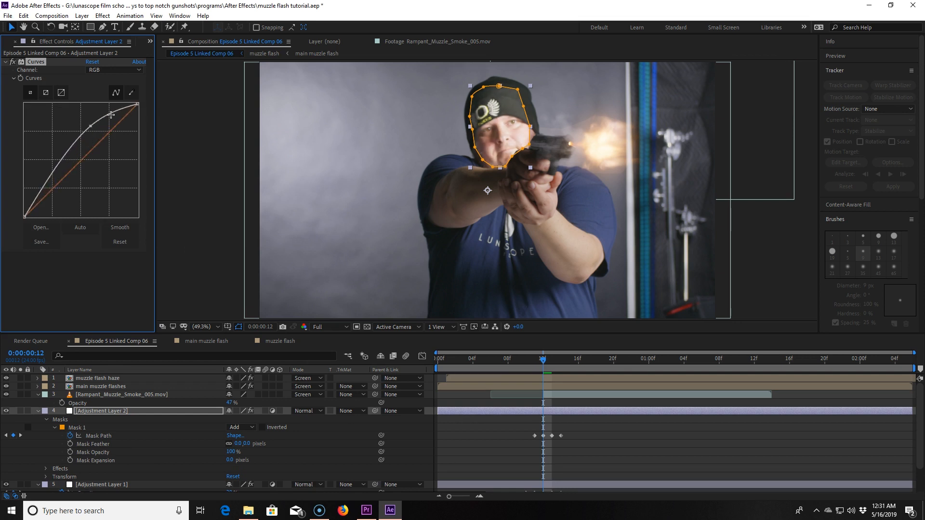
{"action": "left_click", "coordinate": [140, 68]}
{"action": "left_click", "coordinate": [127, 92]}
{"action": "mouse_move", "coordinate": [94, 144]}
{"action": "left_mouse_down"}
{"action": "mouse_move", "coordinate": [92, 137]}
{"action": "mouse_move", "coordinate": [102, 153]}
{"action": "left_mouse_up"}
{"action": "left_click", "coordinate": [121, 69]}
{"action": "left_click", "coordinate": [118, 111]}
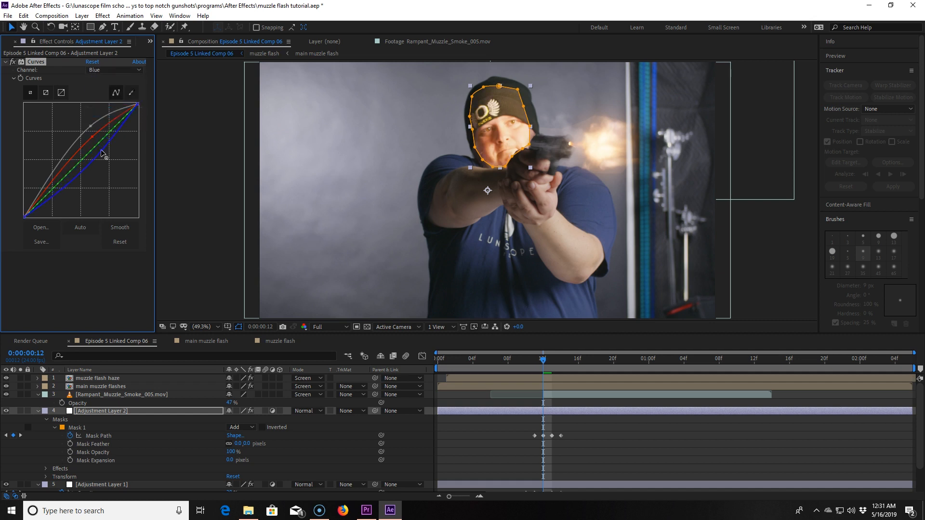
Hide the mask outline, undo the mask expansion change and set the face mask's feather to 84 pixels
{"action": "left_click", "coordinate": [239, 327]}
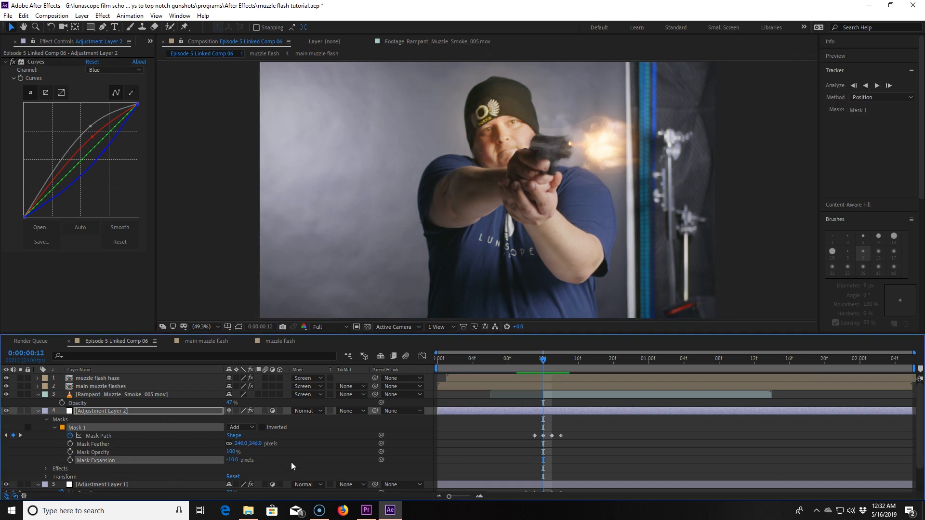
{"action": "key", "text": "ctrl+z"}
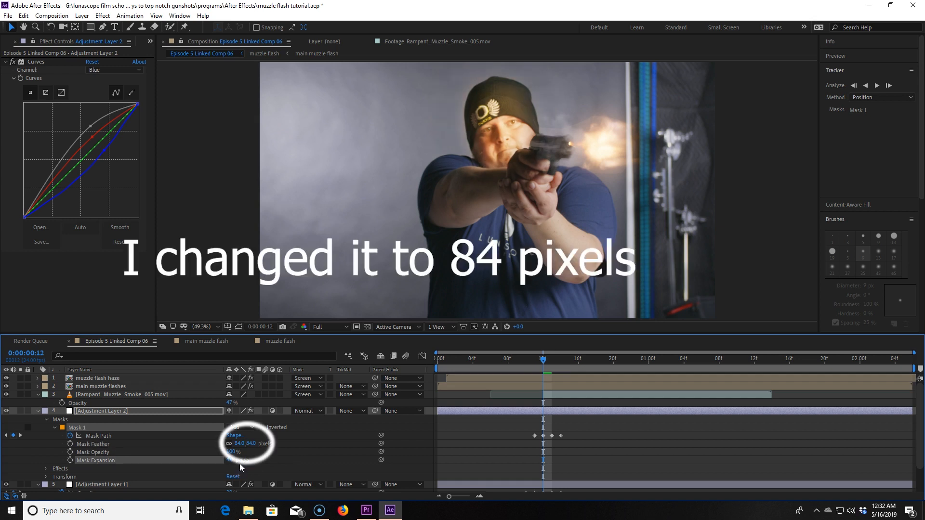
Set Adjustment Layer 2's opacity to 40% and keyframe it at frame 12
{"action": "left_click", "coordinate": [149, 410]}
{"action": "key", "text": "t"}
{"action": "left_click", "coordinate": [232, 419]}
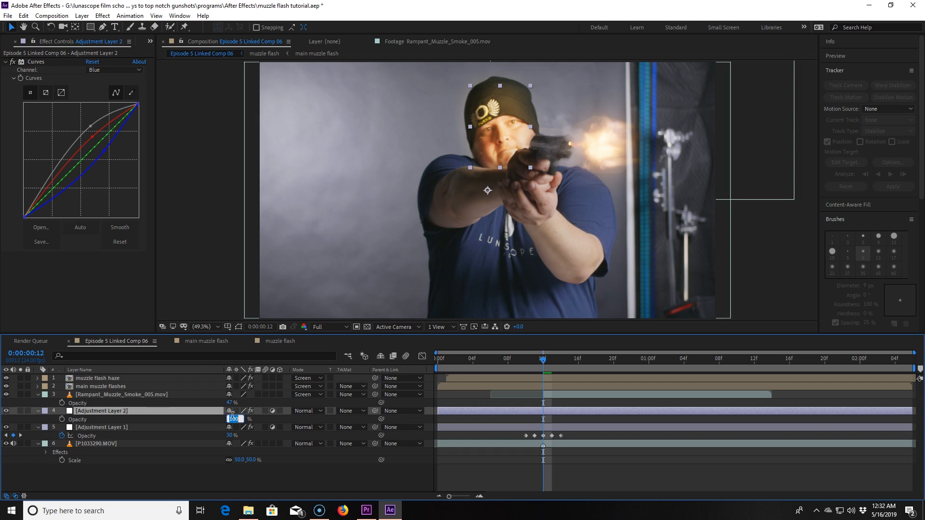
{"action": "type", "text": "40"}
{"action": "key", "text": "Return"}
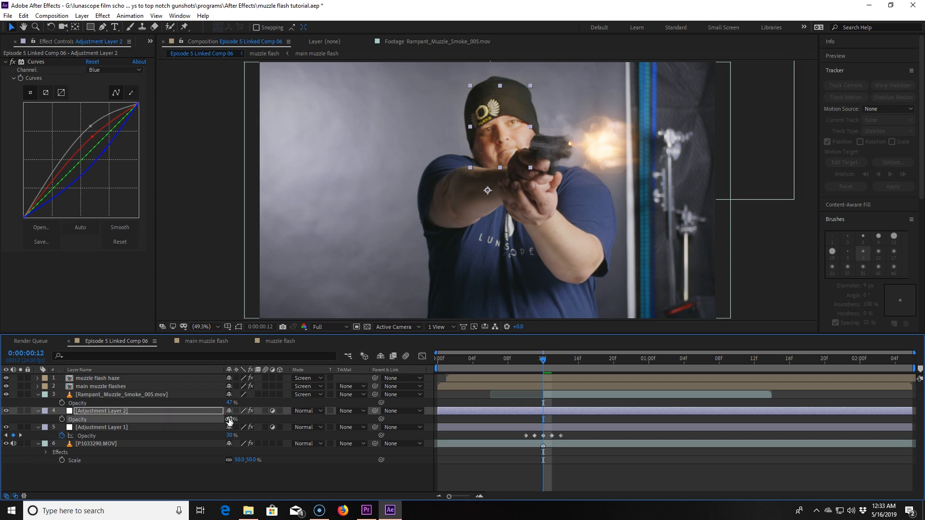
{"action": "left_click", "coordinate": [62, 419]}
Keyframe Adjustment Layer 2's opacity to 20% at frame 11 and 0% at frame 10
{"action": "key", "text": "Page_Up"}
{"action": "left_click", "coordinate": [229, 418]}
{"action": "type", "text": "20"}
{"action": "key", "text": "Return"}
{"action": "key", "text": "Page_Up"}
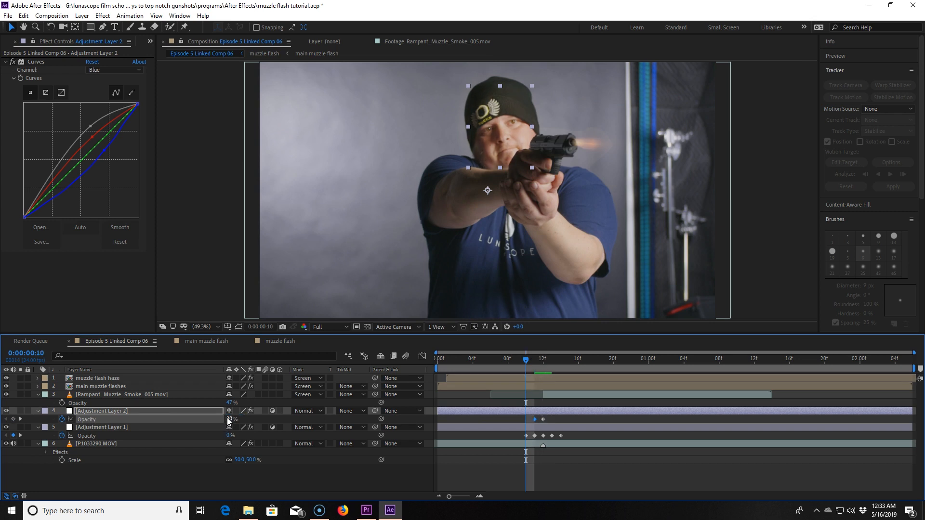
{"action": "left_click", "coordinate": [231, 418]}
{"action": "type", "text": "0"}
{"action": "key", "text": "Return"}
Keyframe Adjustment Layer 2's opacity to 20% at frame 13 and 0% at frame 14, and preview the shot
{"action": "key", "text": "Page_Down"}
{"action": "key", "text": "Page_Down"}
{"action": "key", "text": "Page_Down"}
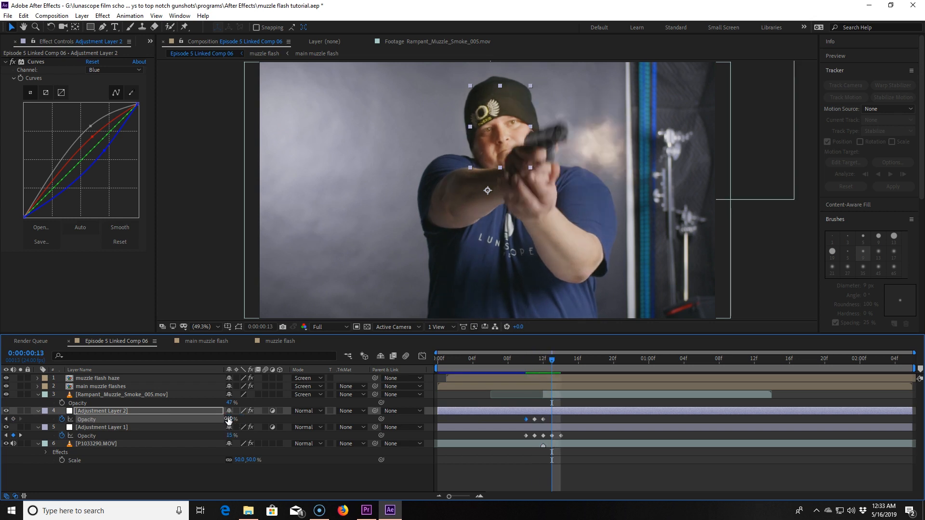
{"action": "left_click", "coordinate": [228, 420]}
{"action": "type", "text": "20"}
{"action": "key", "text": "Return"}
{"action": "key", "text": "Page_Down"}
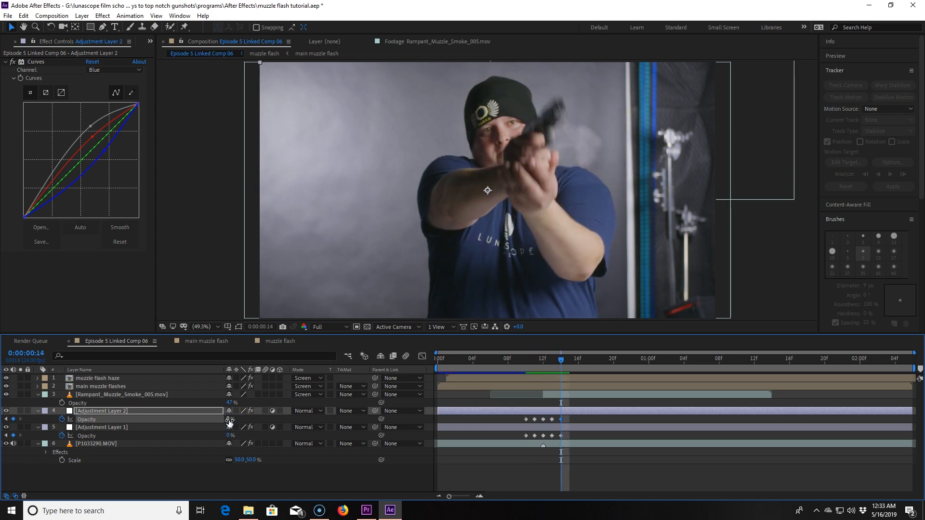
{"action": "left_click", "coordinate": [521, 360]}
{"action": "key", "text": "space"}
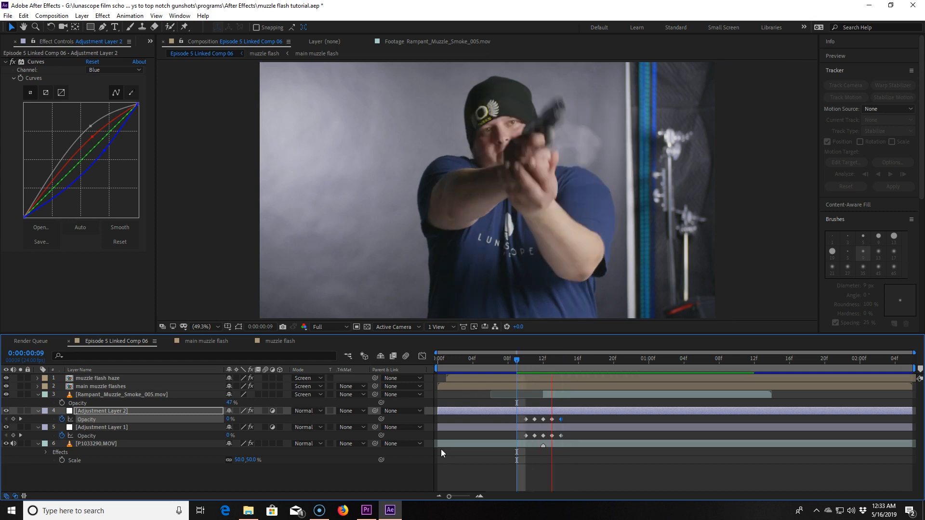
{"action": "key", "text": "space"}
Create an orange EFA341 solid layer above Adjustment Layer 2, with the playhead at frame 12
{"action": "left_click", "coordinate": [542, 360]}
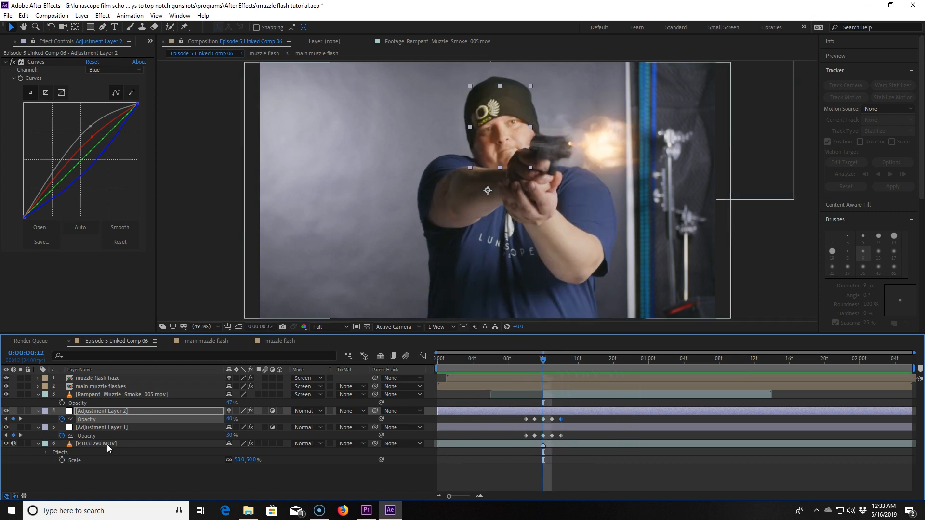
{"action": "left_click", "coordinate": [82, 16]}
{"action": "mouse_move", "coordinate": [93, 29]}
{"action": "left_click", "coordinate": [331, 35]}
{"action": "left_click", "coordinate": [110, 168]}
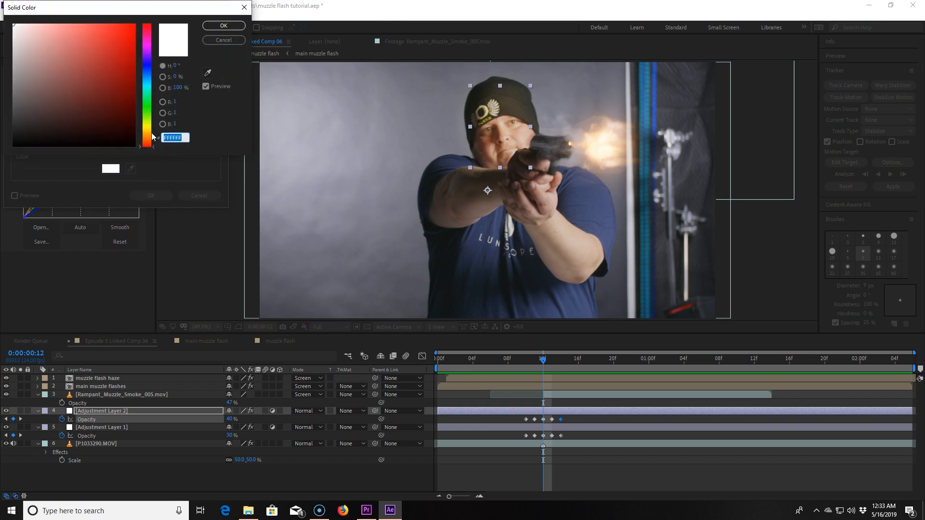
{"action": "left_click", "coordinate": [100, 32]}
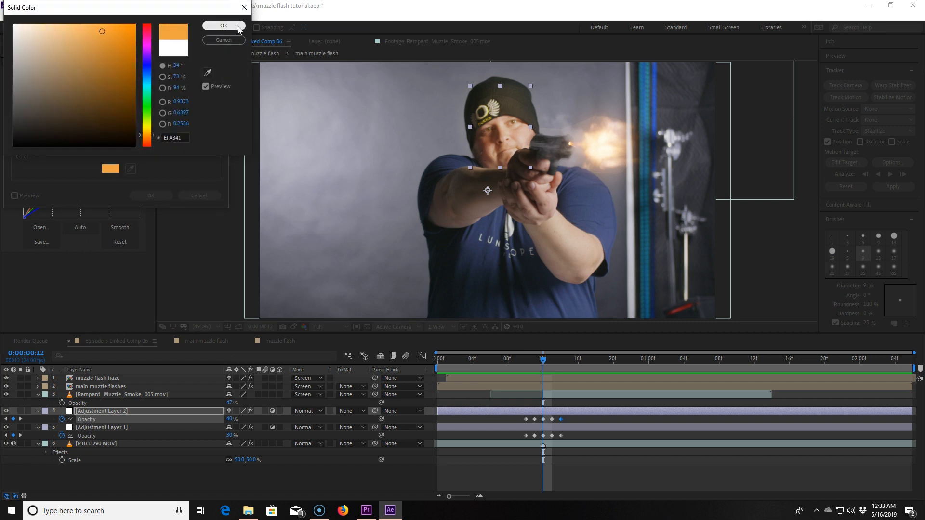
{"action": "left_click", "coordinate": [223, 25]}
{"action": "left_click", "coordinate": [151, 195]}
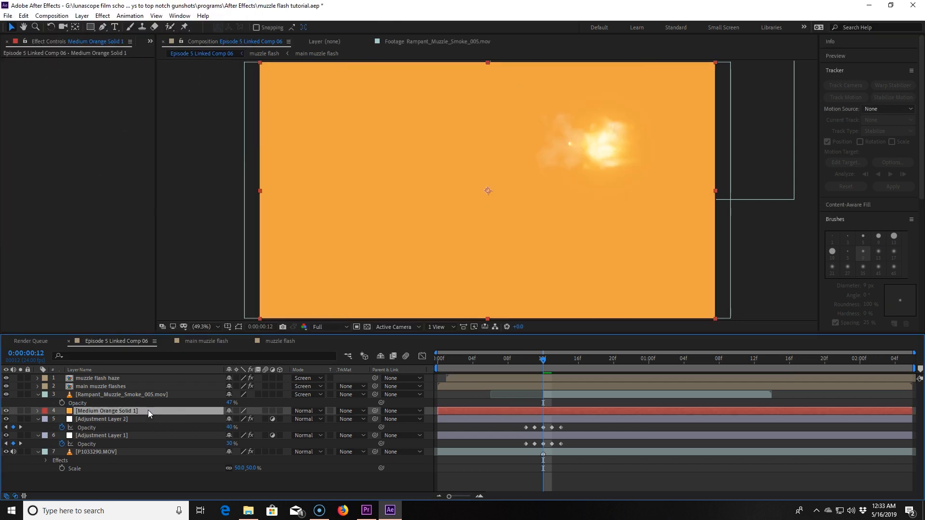
Lower the orange solid's opacity to 0% and draw a small elliptical mask over the iris of the shooter's eye farther from the gun
{"action": "key", "text": "t"}
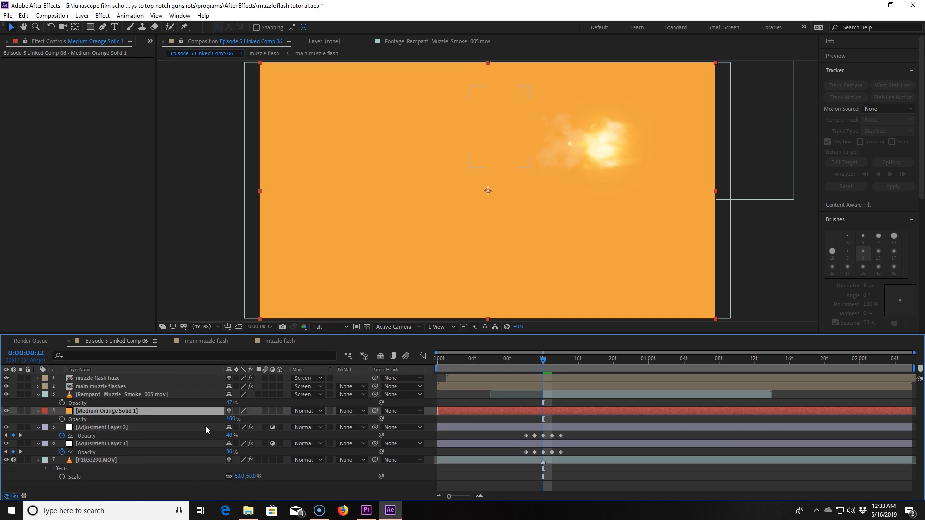
{"action": "left_click_drag", "start_coordinate": [231, 419], "coordinate": [179, 419]}
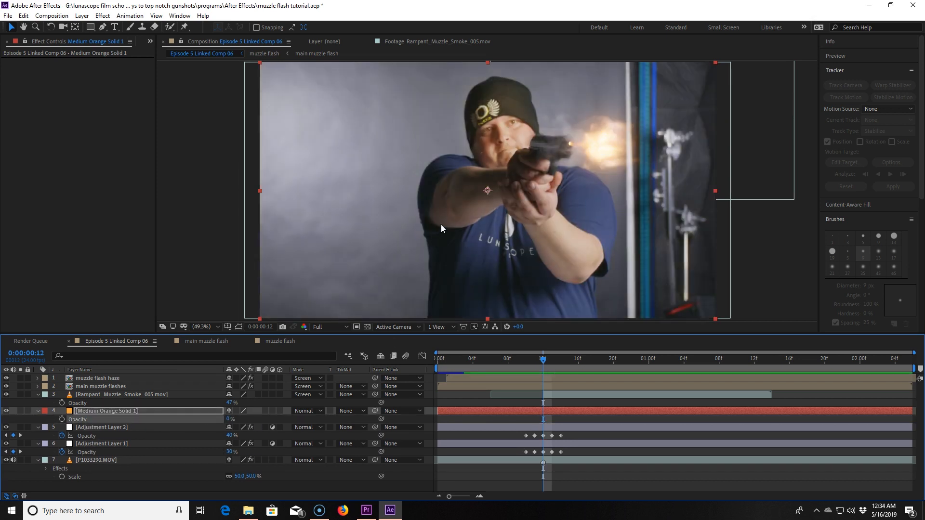
{"action": "scroll", "coordinate": [440, 224], "scroll_direction": "up", "scroll_amount": 2}
{"action": "left_click_drag", "start_coordinate": [460, 147], "coordinate": [460, 224]}
{"action": "scroll", "coordinate": [476, 170], "scroll_direction": "up", "scroll_amount": 2}
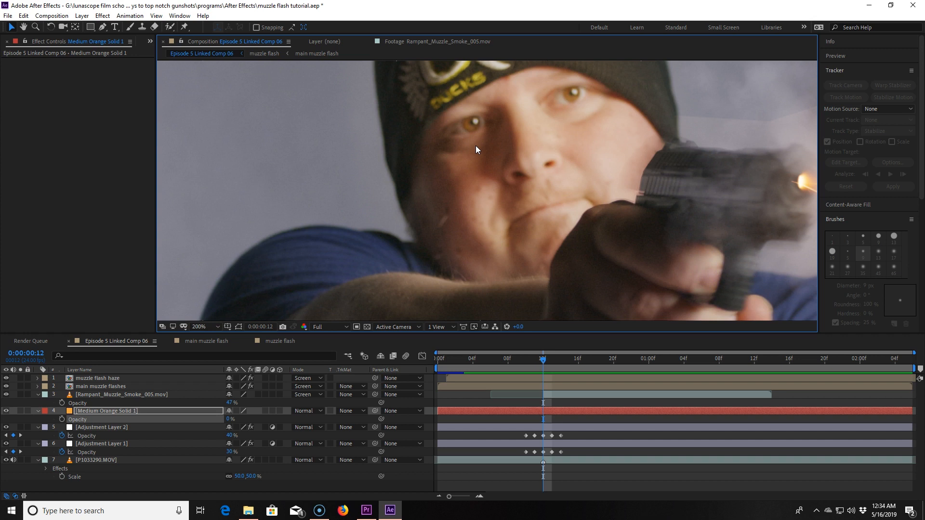
{"action": "left_click", "coordinate": [90, 26]}
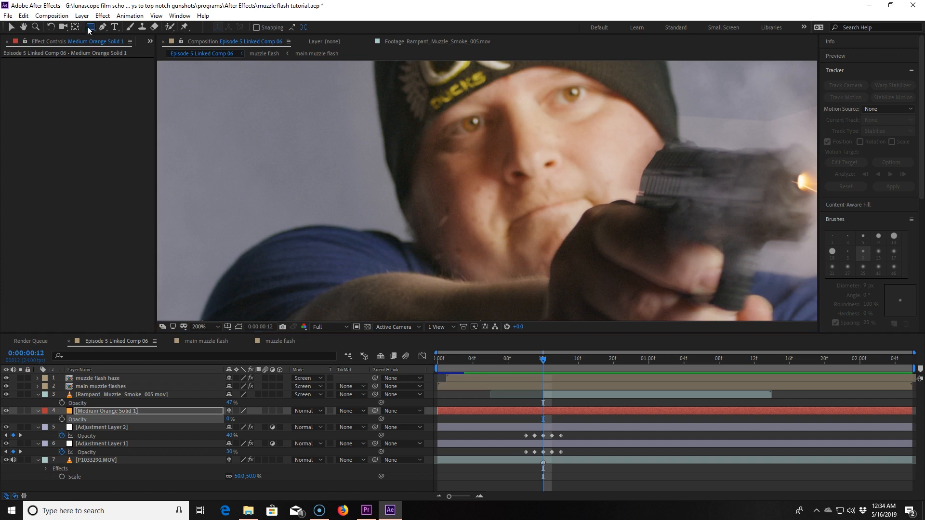
{"action": "left_click", "coordinate": [126, 47]}
{"action": "left_click_drag", "start_coordinate": [468, 122], "coordinate": [473, 127]}
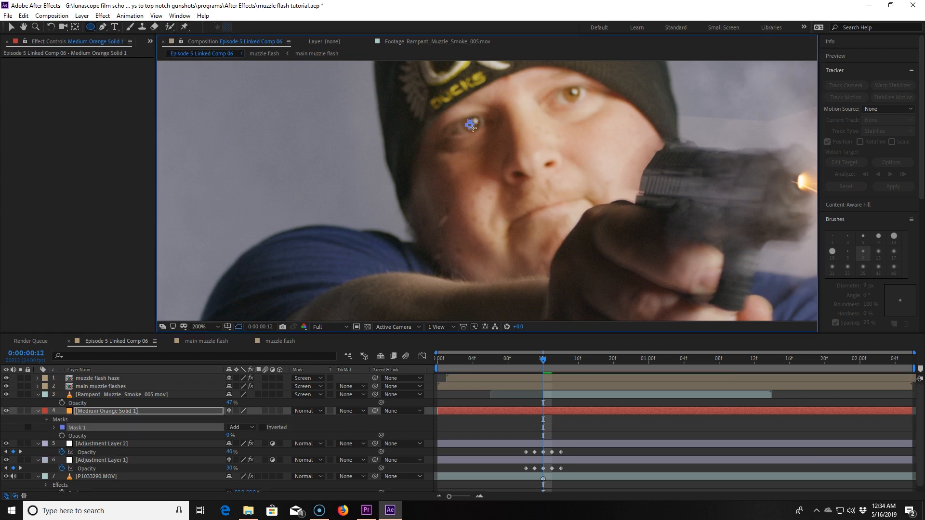
Duplicate the iris mask, move the copy onto the other eye and nudge Mask 1 to fit the first iris
{"action": "left_click", "coordinate": [90, 427]}
{"action": "key", "text": "ctrl+d"}
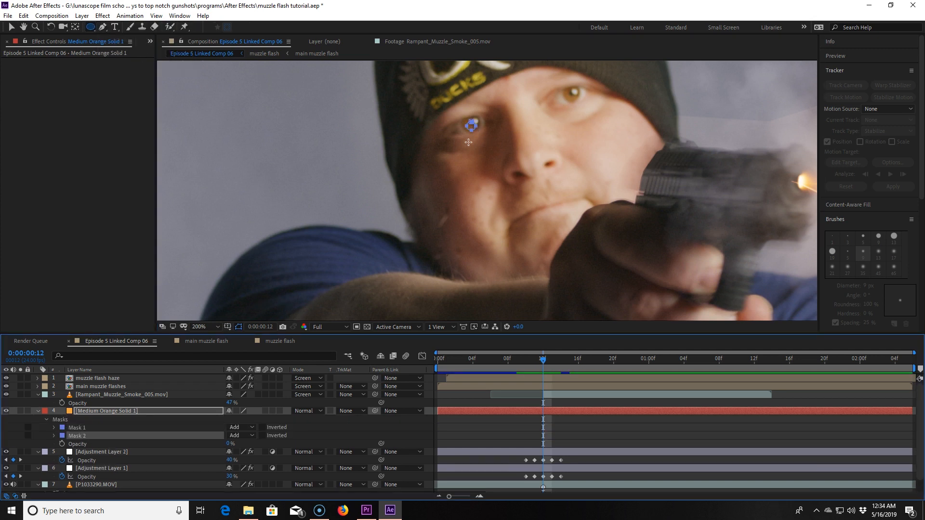
{"action": "key", "text": "v"}
{"action": "left_click_drag", "start_coordinate": [475, 128], "coordinate": [576, 98]}
{"action": "left_click", "coordinate": [473, 124]}
{"action": "key", "text": "ctrl+z"}
{"action": "left_click", "coordinate": [82, 427]}
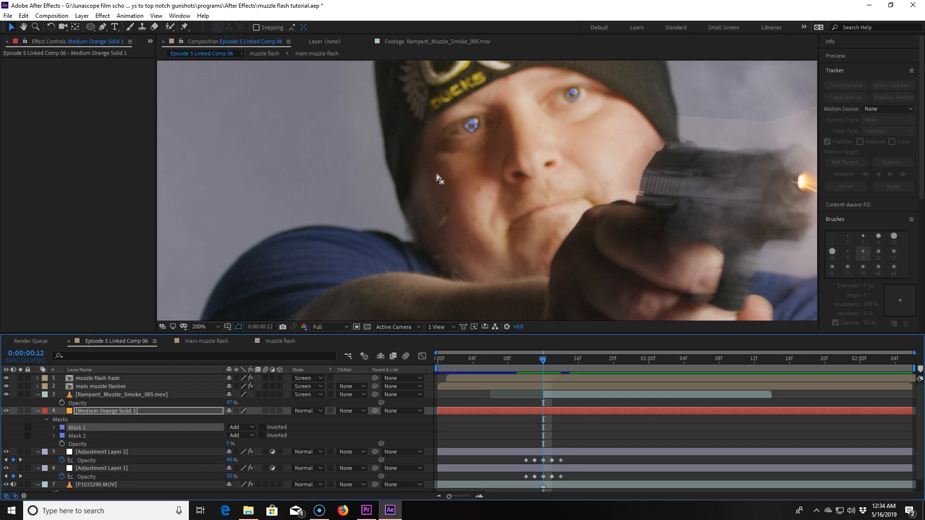
{"action": "left_click_drag", "start_coordinate": [473, 126], "coordinate": [472, 124]}
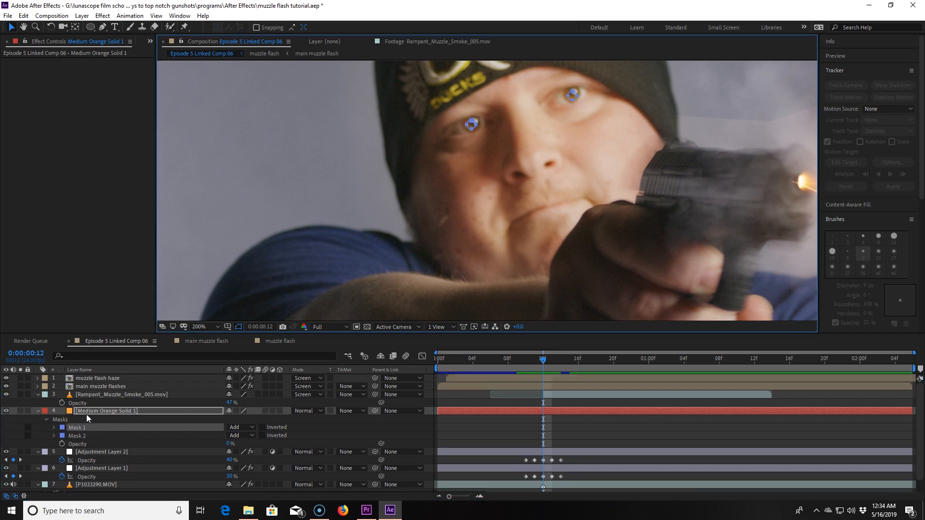
Raise the orange solid's opacity to 100%
{"action": "key", "text": "t"}
{"action": "key", "text": "t"}
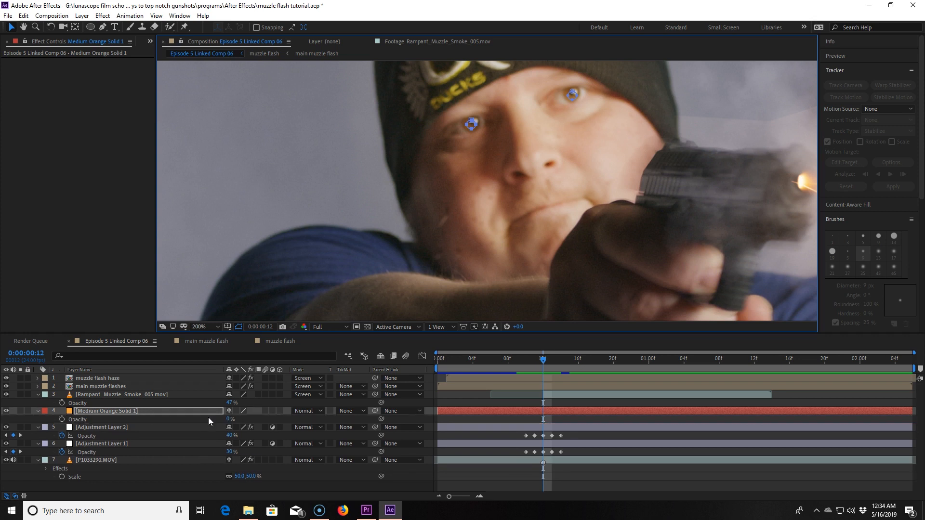
{"action": "left_click_drag", "start_coordinate": [228, 419], "coordinate": [369, 416]}
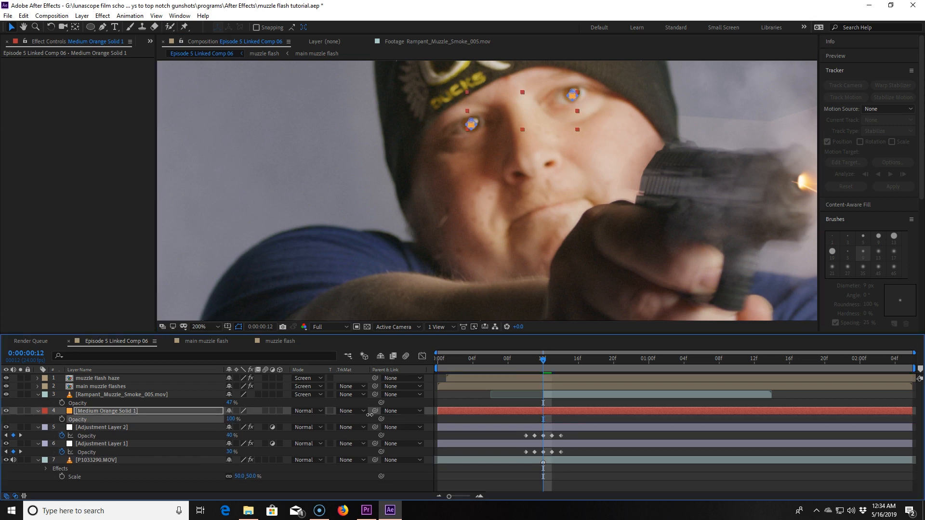
Hide the mask outlines and feather both iris masks by 3 pixels
{"action": "left_click", "coordinate": [239, 328]}
{"action": "key", "text": "ctrl+grave"}
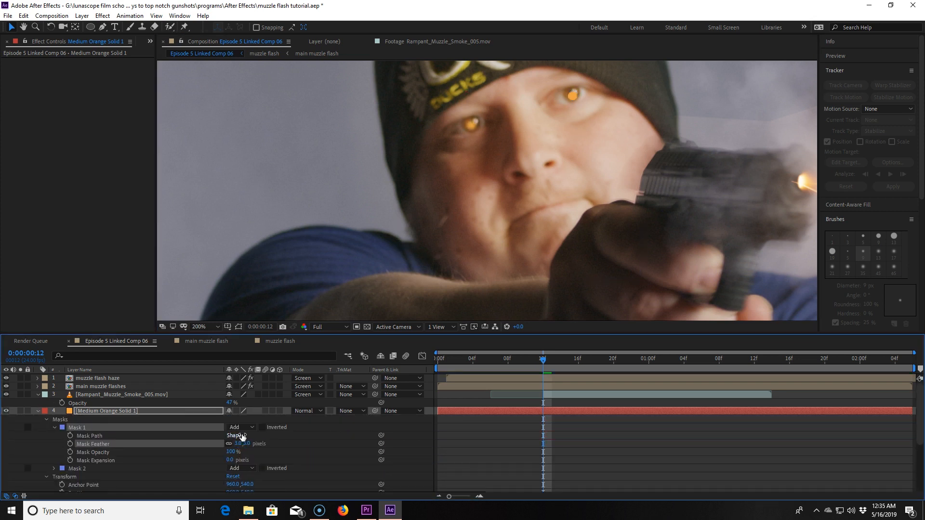
{"action": "key", "text": "f"}
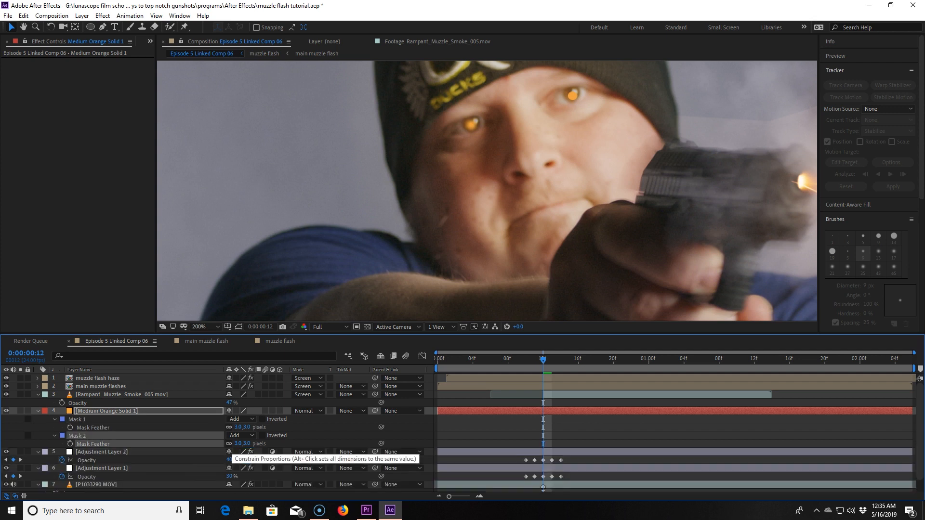
Duplicate both iris masks and set Mask 3's feather to 11 pixels
{"action": "left_click", "coordinate": [83, 436]}
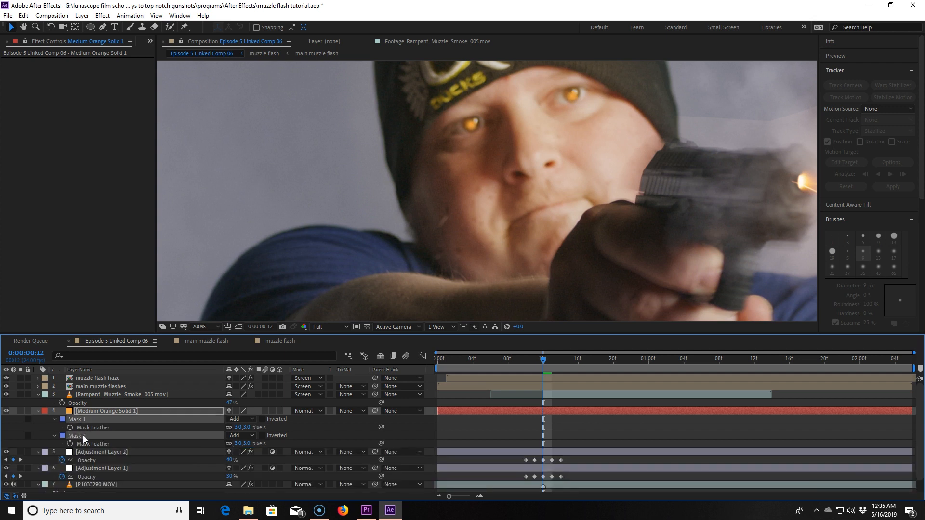
{"action": "key", "text": "ctrl+d"}
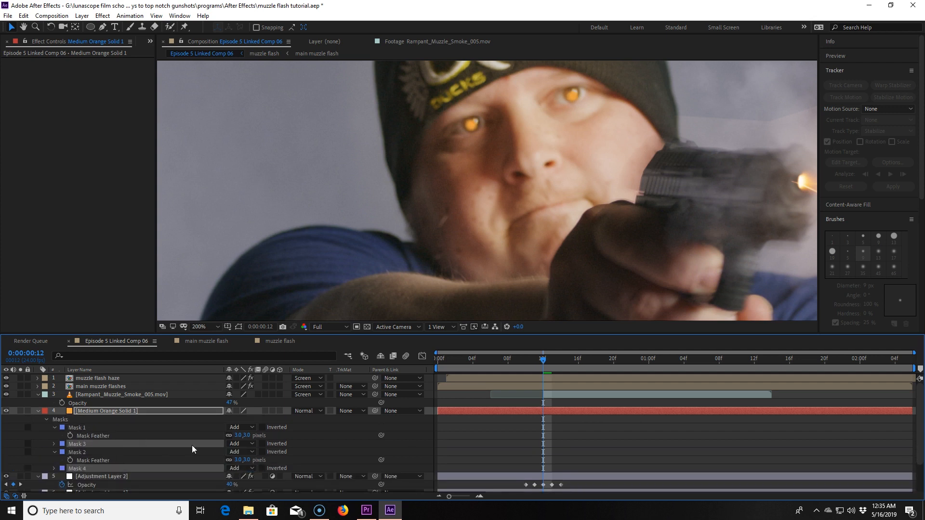
{"action": "key", "text": "f"}
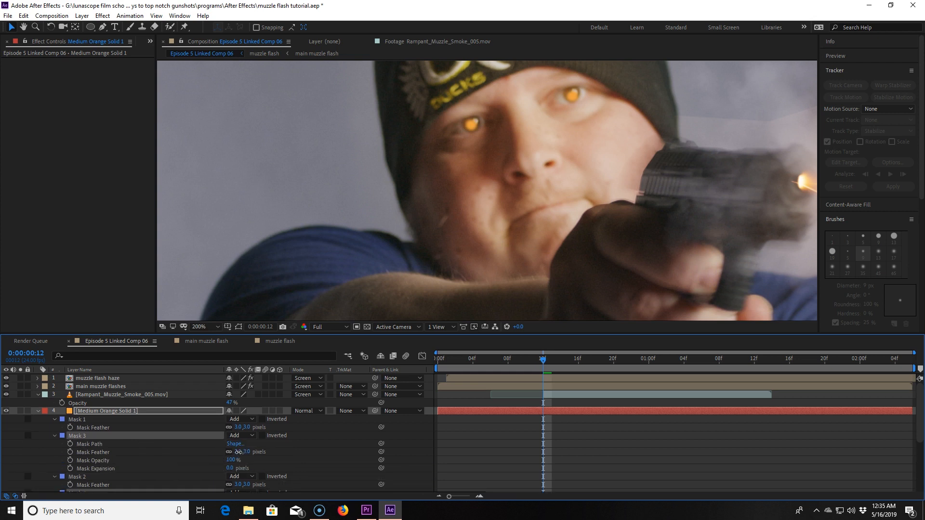
{"action": "left_click_drag", "start_coordinate": [239, 452], "coordinate": [242, 452]}
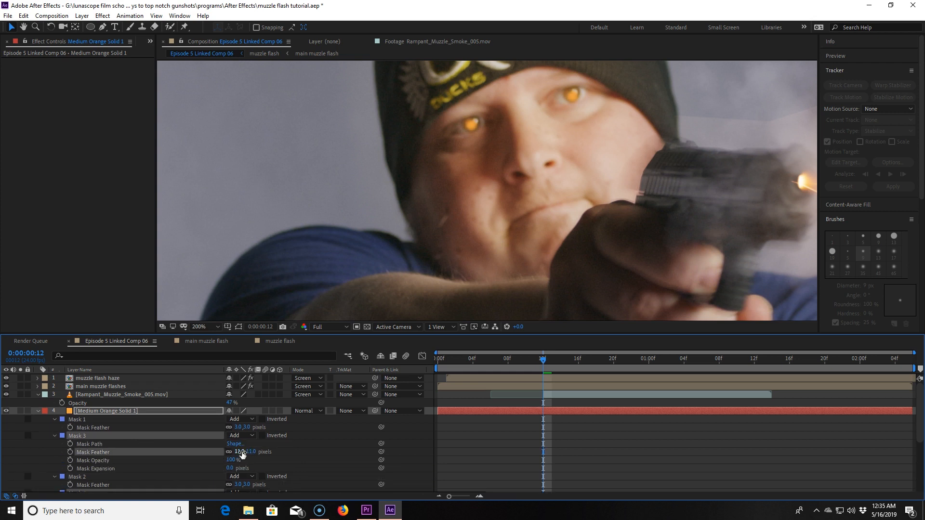
Set the orange solid's opacity to 58% and its blending mode to Color Dodge, then check the eyes with mask outlines toggled
{"action": "key", "text": "t"}
{"action": "left_click", "coordinate": [321, 411]}
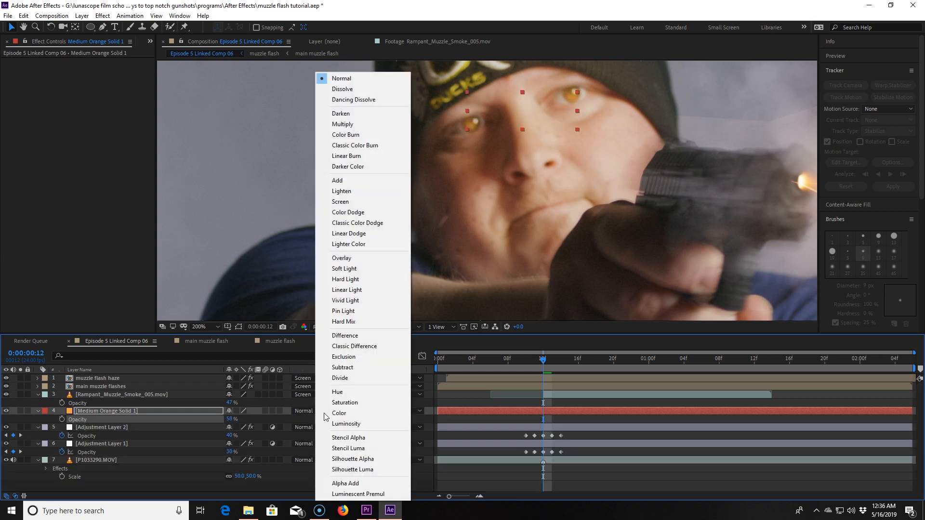
{"action": "left_click", "coordinate": [345, 214]}
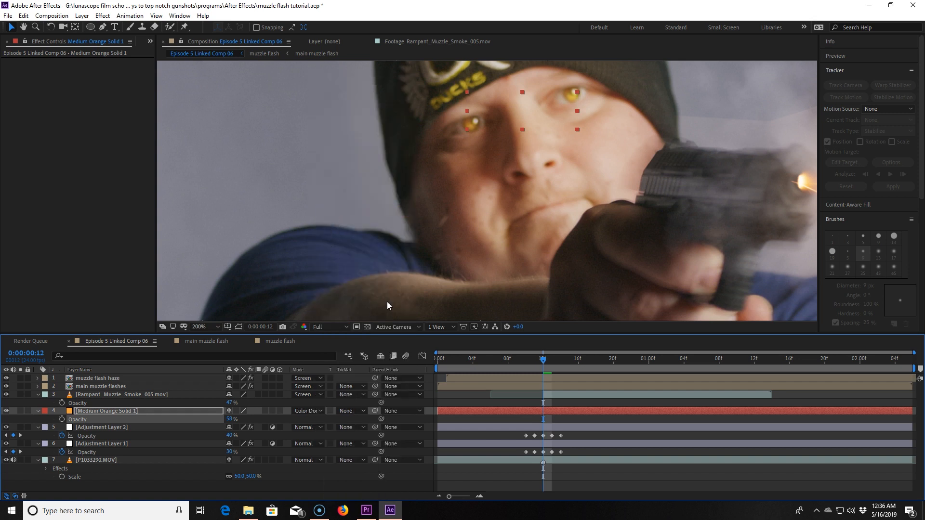
{"action": "scroll", "coordinate": [387, 301], "scroll_direction": "down", "scroll_amount": 1}
{"action": "left_click", "coordinate": [238, 327]}
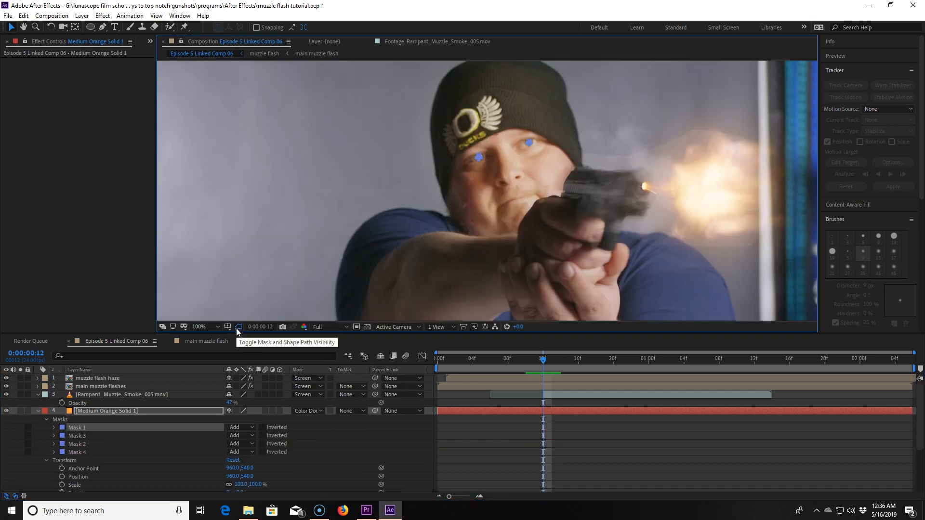
{"action": "left_click", "coordinate": [88, 436], "text": "shift"}
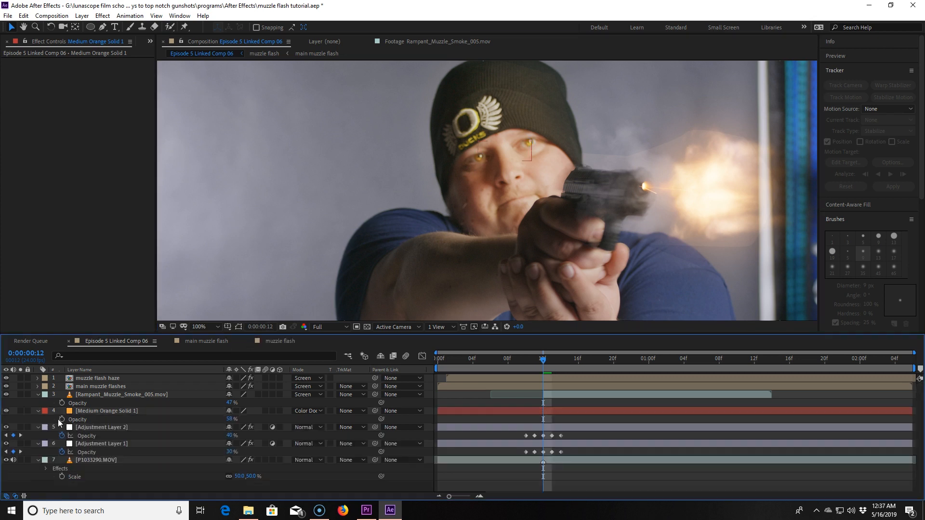
Keyframe the orange solid's opacity at 58% on frame 12 and 15% on frame 11
{"action": "left_click", "coordinate": [62, 419]}
{"action": "left_click", "coordinate": [230, 419]}
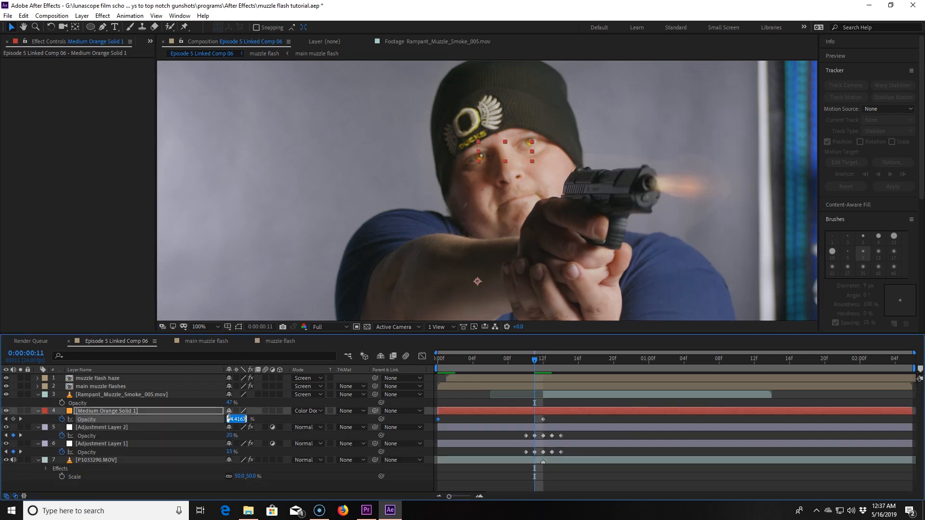
{"action": "type", "text": "15"}
{"action": "key", "text": "Return"}
Keyframe the orange solid's opacity to 0% at frame 10
{"action": "key", "text": "Page_Up"}
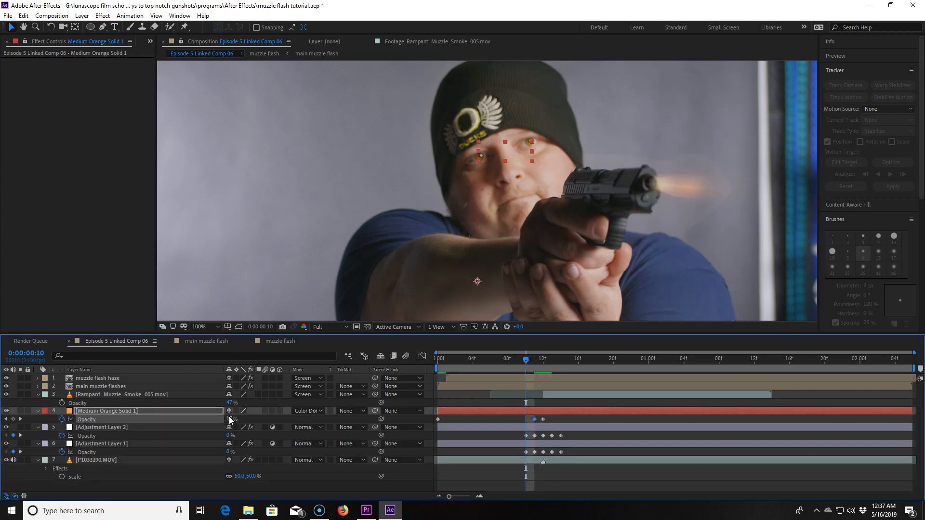
{"action": "key", "text": "KP_Enter"}
{"action": "left_click", "coordinate": [152, 413]}
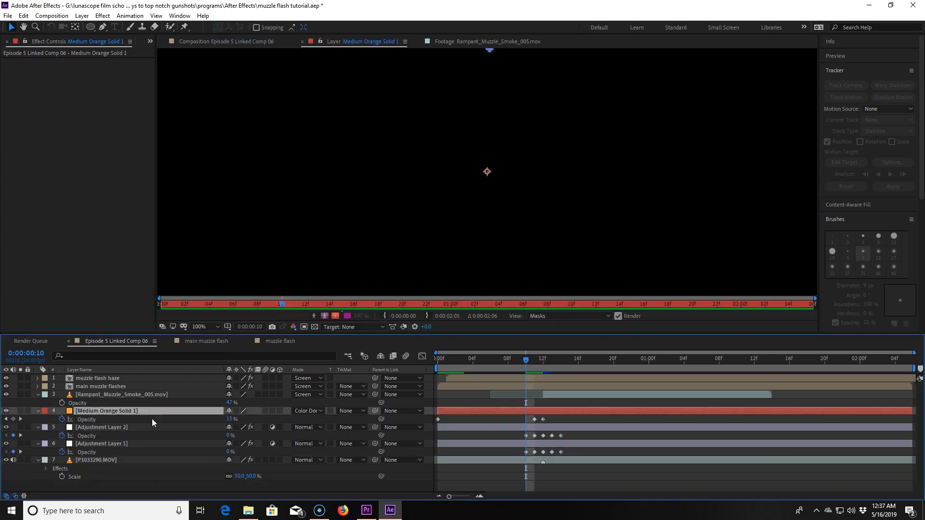
{"action": "left_click", "coordinate": [227, 41]}
{"action": "left_click", "coordinate": [231, 418]}
{"action": "type", "text": "0"}
{"action": "key", "text": "Return"}
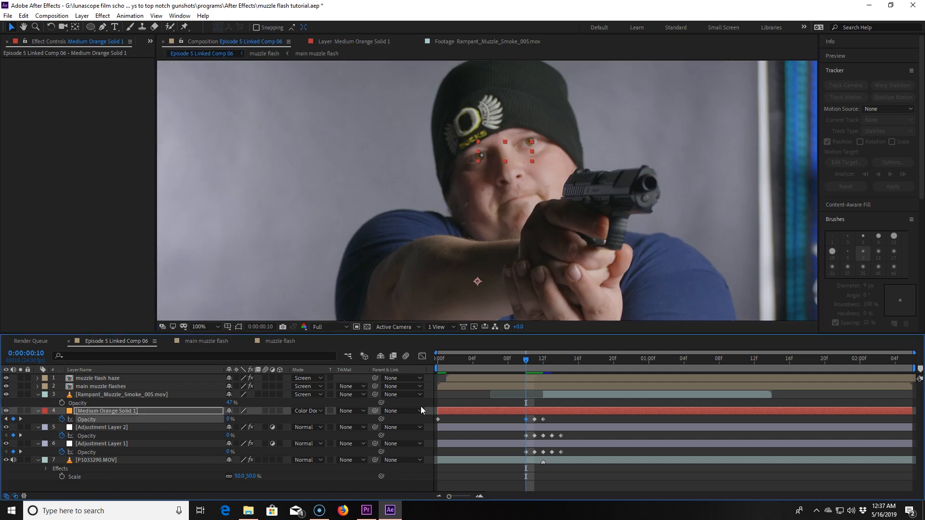
Keyframe the orange solid's opacity to 15% at frame 13
{"action": "key", "text": "Page_Down"}
{"action": "key", "text": "Page_Down"}
{"action": "key", "text": "Page_Down"}
{"action": "left_click", "coordinate": [231, 418]}
{"action": "type", "text": "15"}
{"action": "key", "text": "Return"}
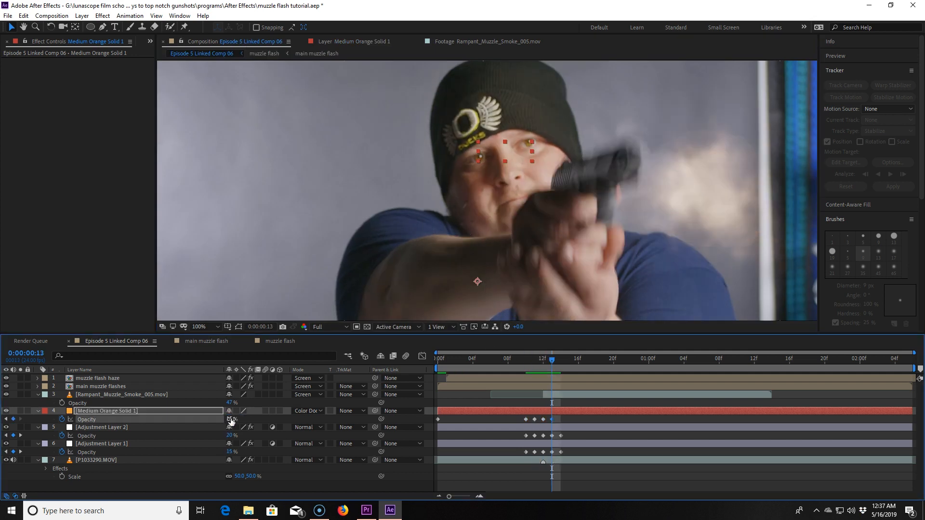
{"action": "left_click", "coordinate": [233, 419]}
{"action": "key", "text": "Return"}
{"action": "key", "text": "7"}
Keyframe the orange solid's opacity to 0% at frame 14 and return to frame 10
{"action": "left_click", "coordinate": [210, 412]}
{"action": "key", "text": "Page_Down"}
{"action": "left_click", "coordinate": [229, 419]}
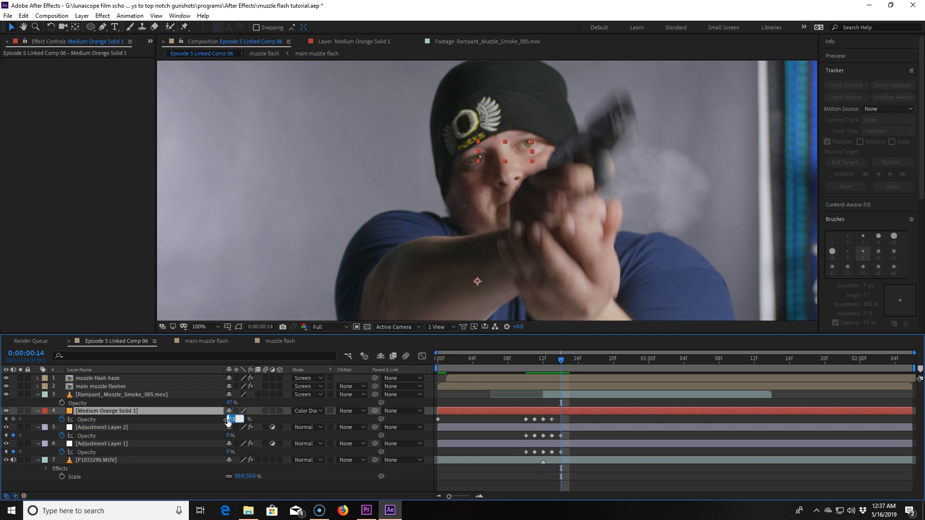
{"action": "type", "text": "0"}
{"action": "key", "text": "Return"}
{"action": "key", "text": "Return"}
{"action": "key", "text": "Page_Up"}
{"action": "key", "text": "Page_Up"}
{"action": "key", "text": "Page_Up"}
{"action": "key", "text": "Page_Up"}
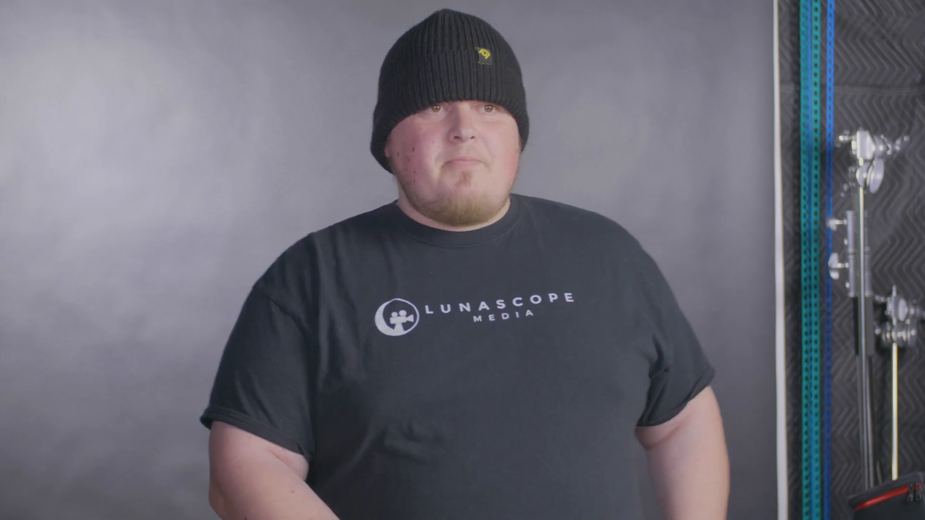